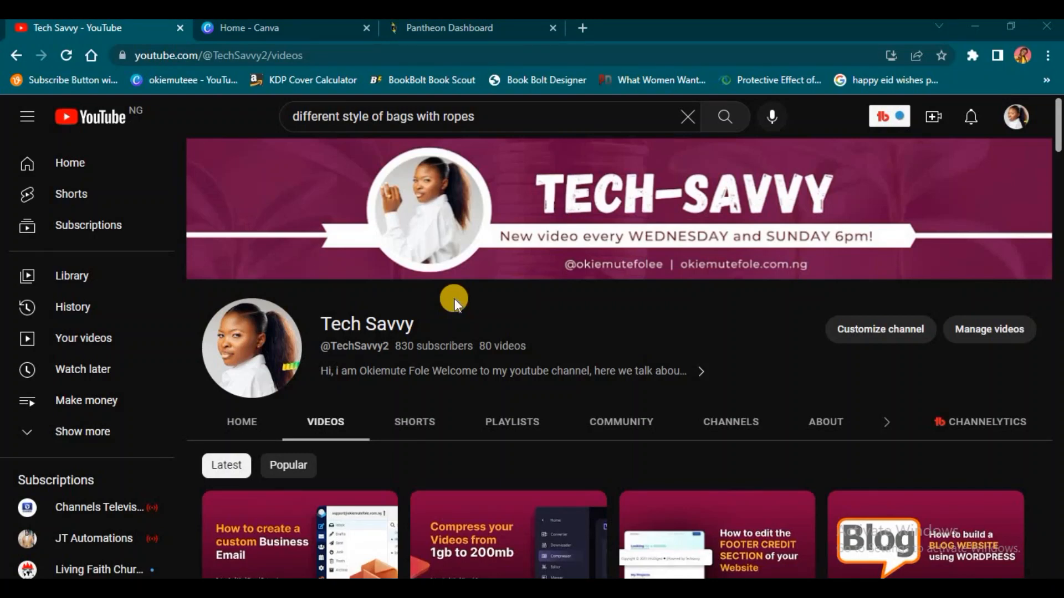
# Step: Switch to Canva and browse the list of design types for creating a new design
pyautogui.click(288, 28)
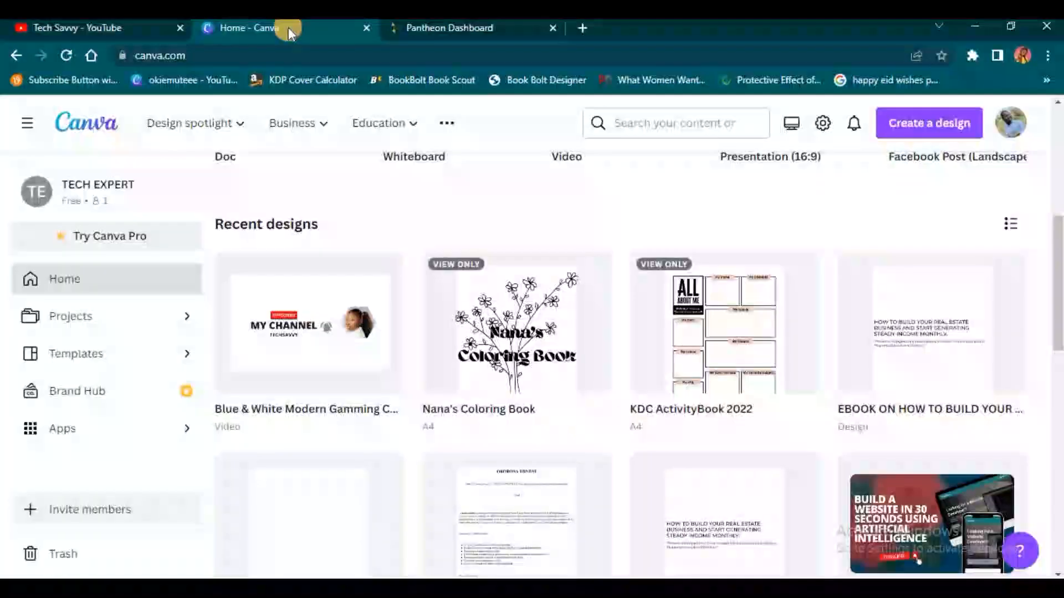
pyautogui.scroll(1, 848, 351)
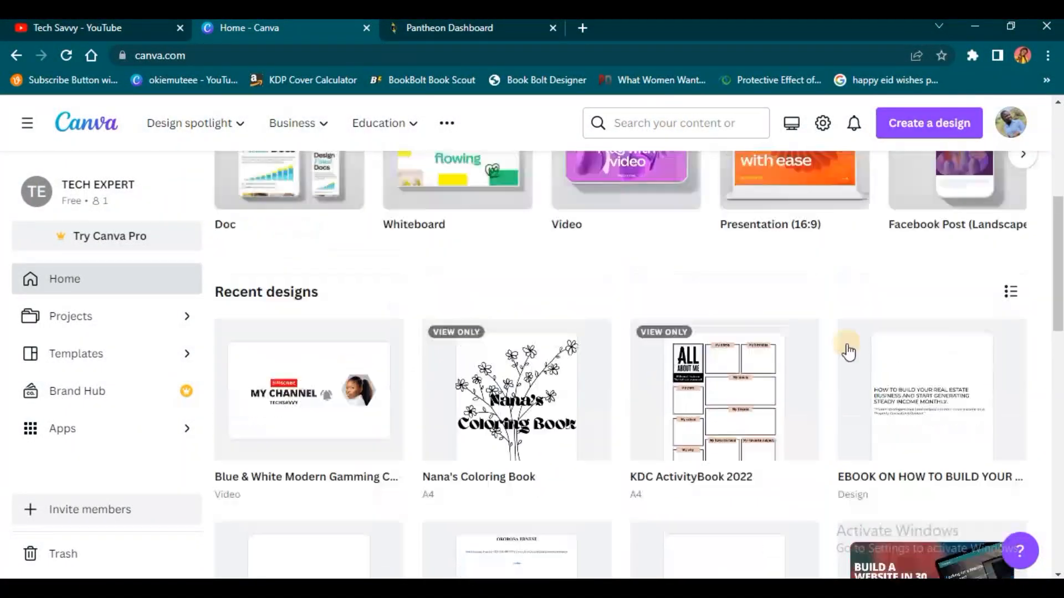
pyautogui.scroll(4, 880, 332)
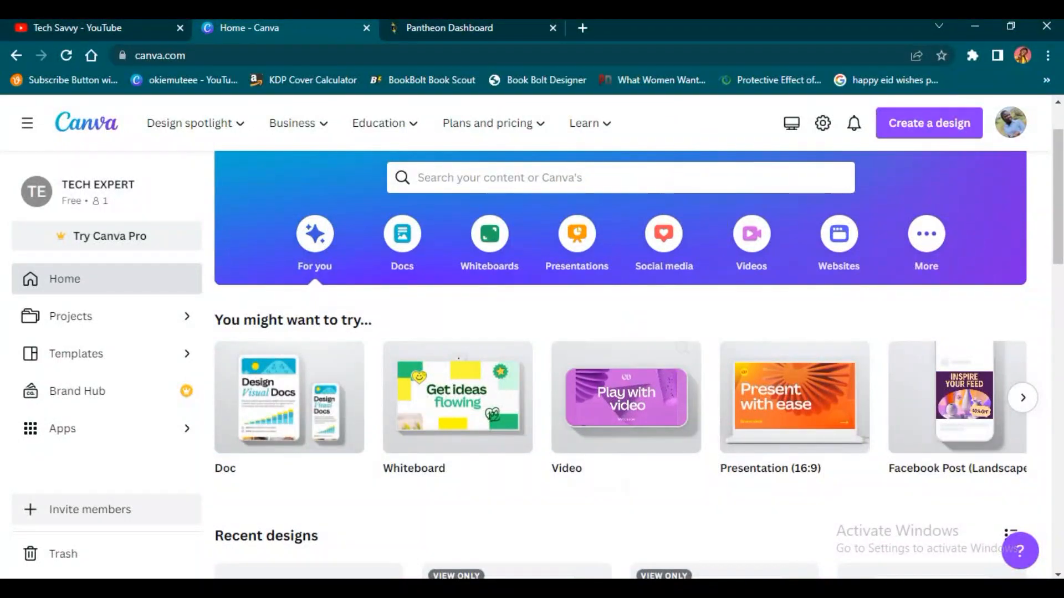
pyautogui.click(900, 123)
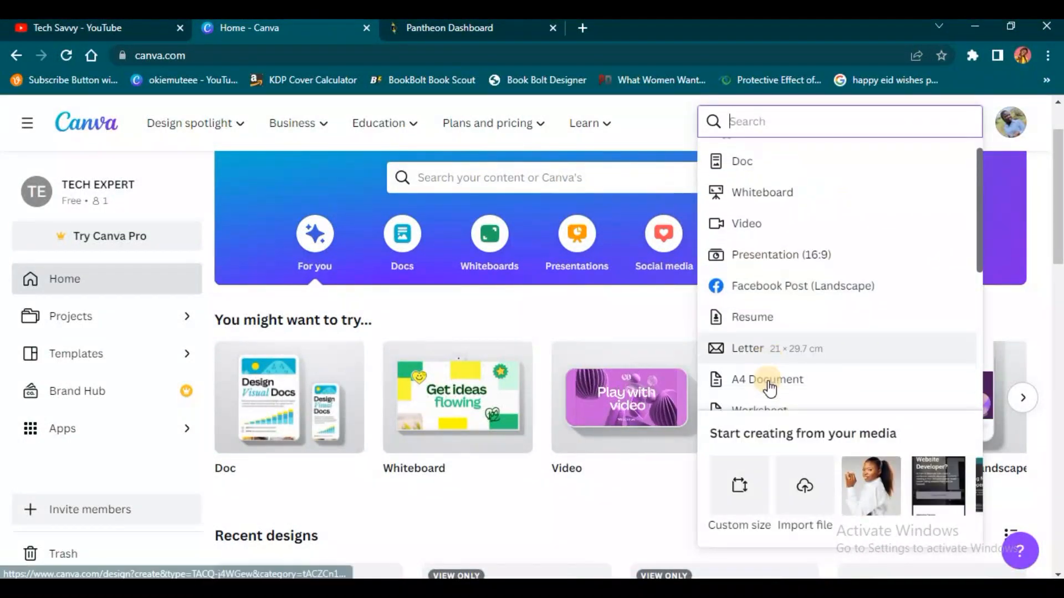
pyautogui.scroll(-2, 769, 387)
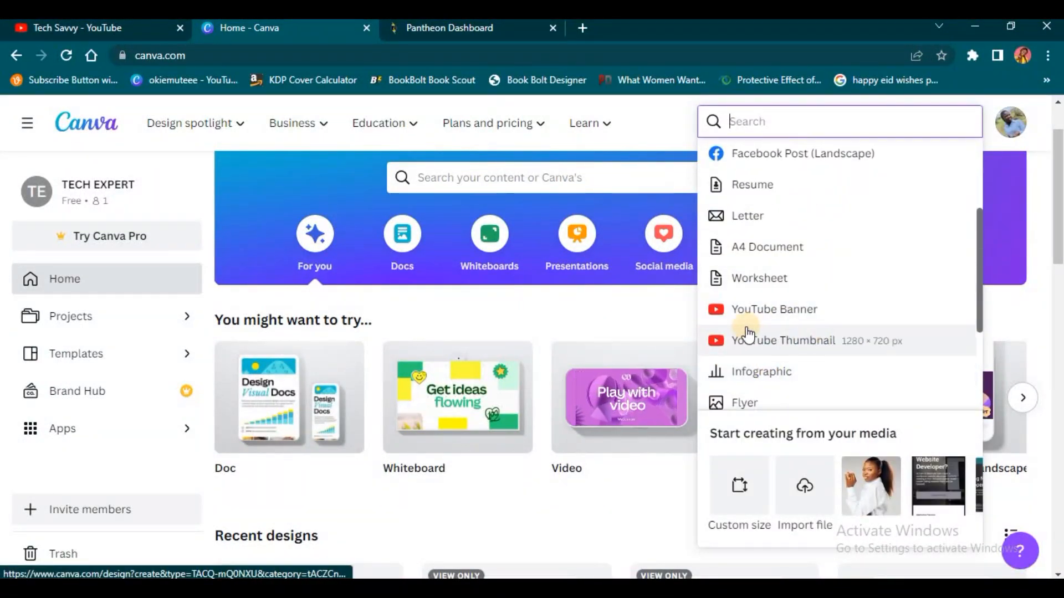
pyautogui.scroll(-3, 774, 339)
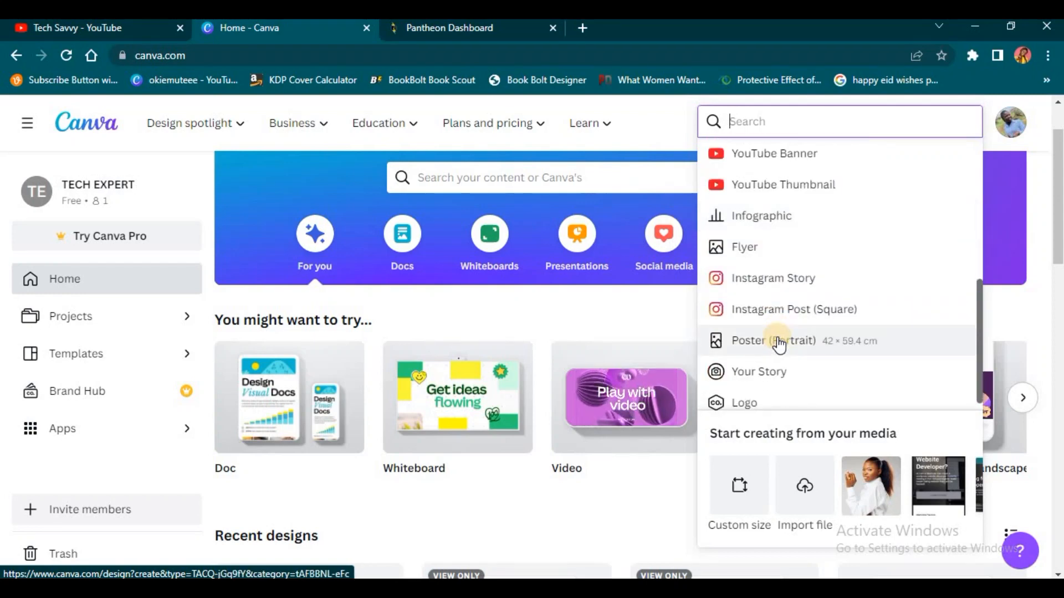
pyautogui.scroll(4, 780, 344)
pyautogui.scroll(-1, 783, 349)
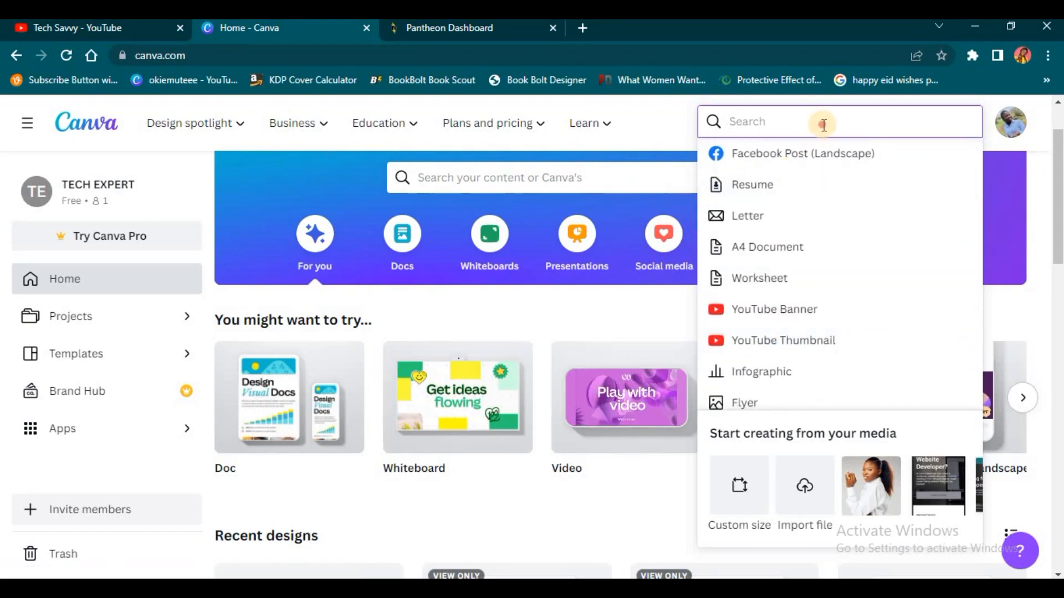
# Step: Search the design types for "youtube" and create a blank YouTube Thumbnail design
pyautogui.write('youtube')
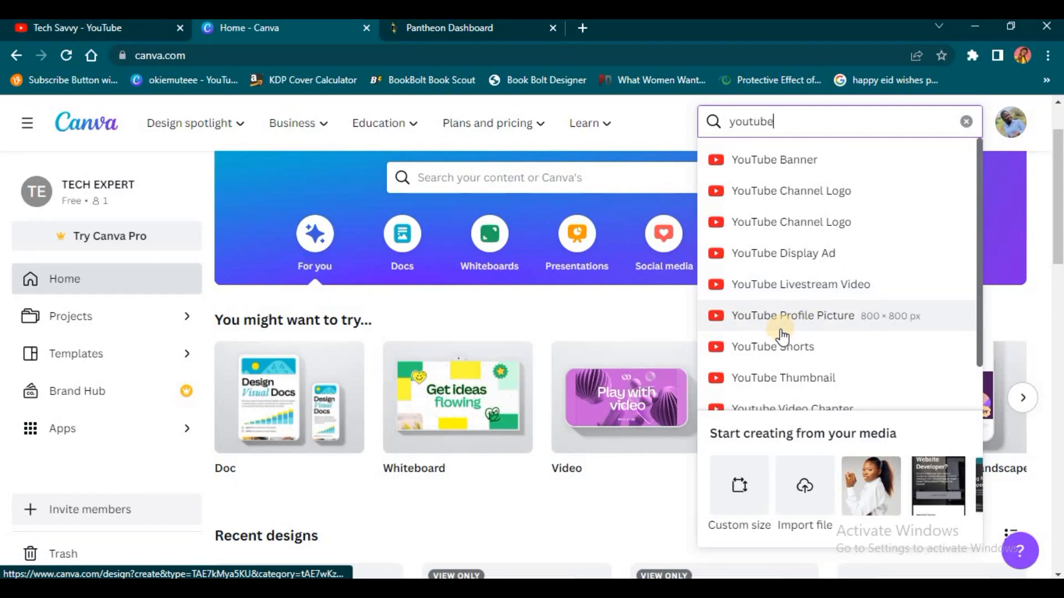
pyautogui.scroll(-2, 798, 343)
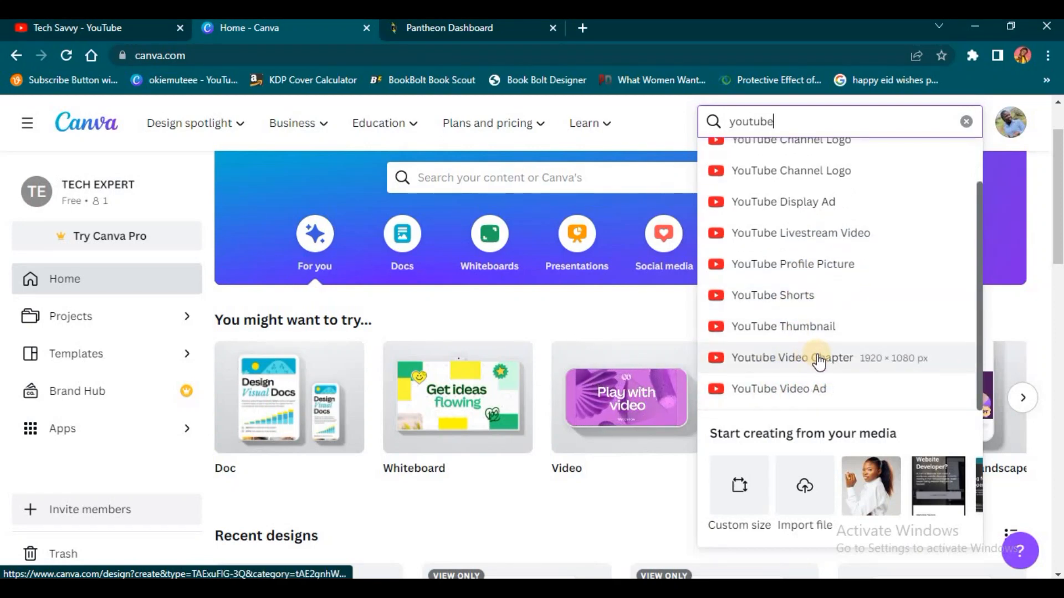
pyautogui.scroll(1, 822, 363)
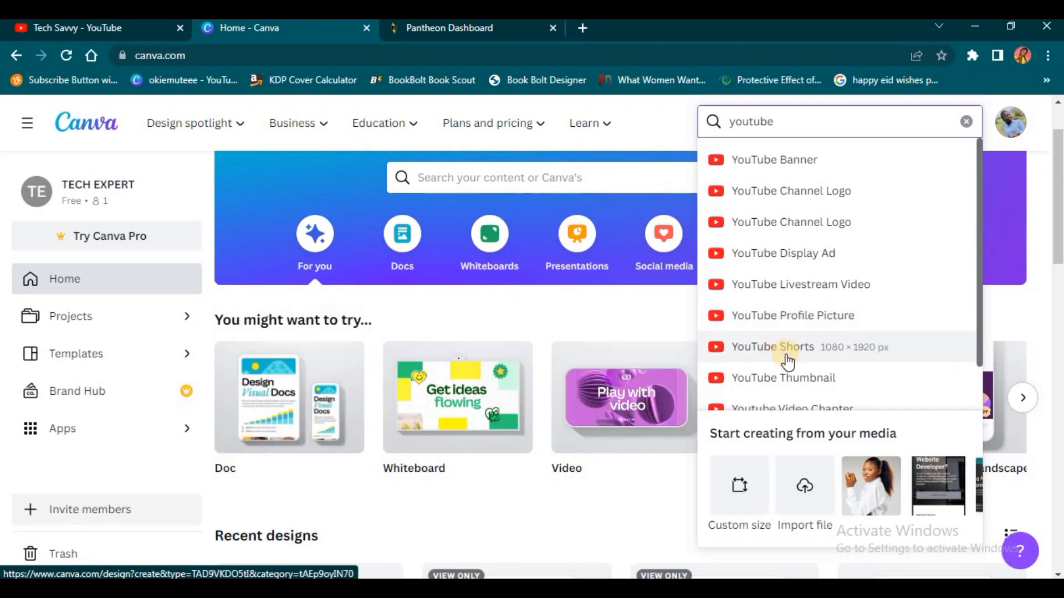
pyautogui.scroll(-1, 789, 358)
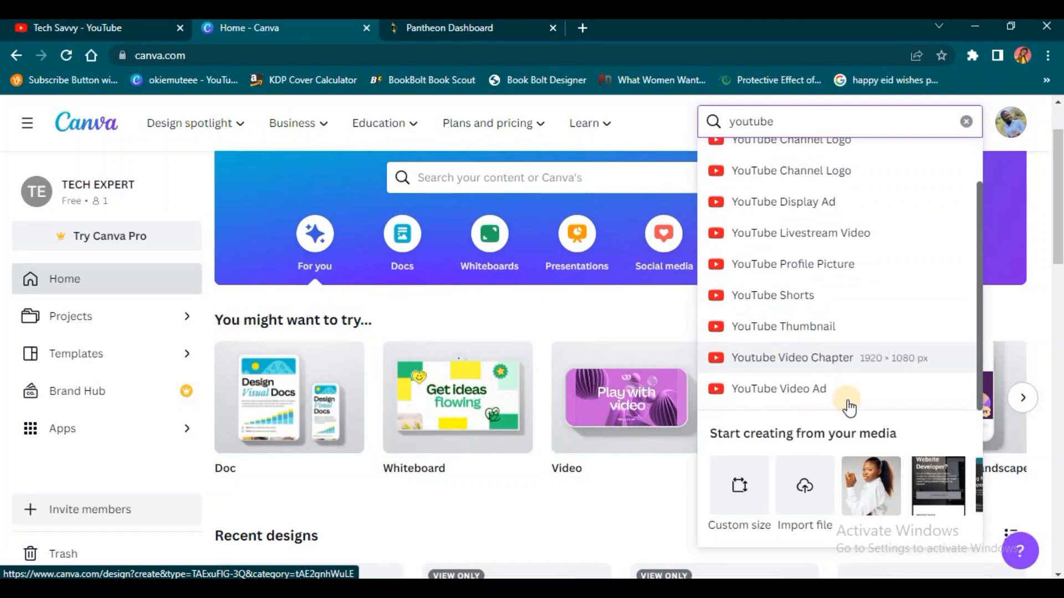
pyautogui.click(788, 370)
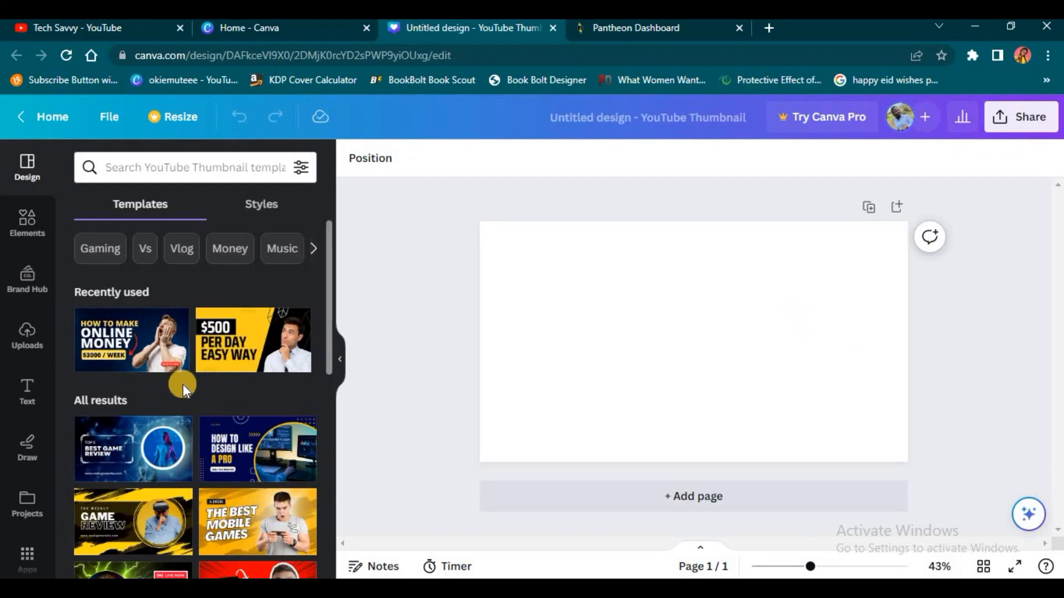
# Step: Search the thumbnail templates for the suggested term "youtube intro video"
pyautogui.scroll(-1, 183, 382)
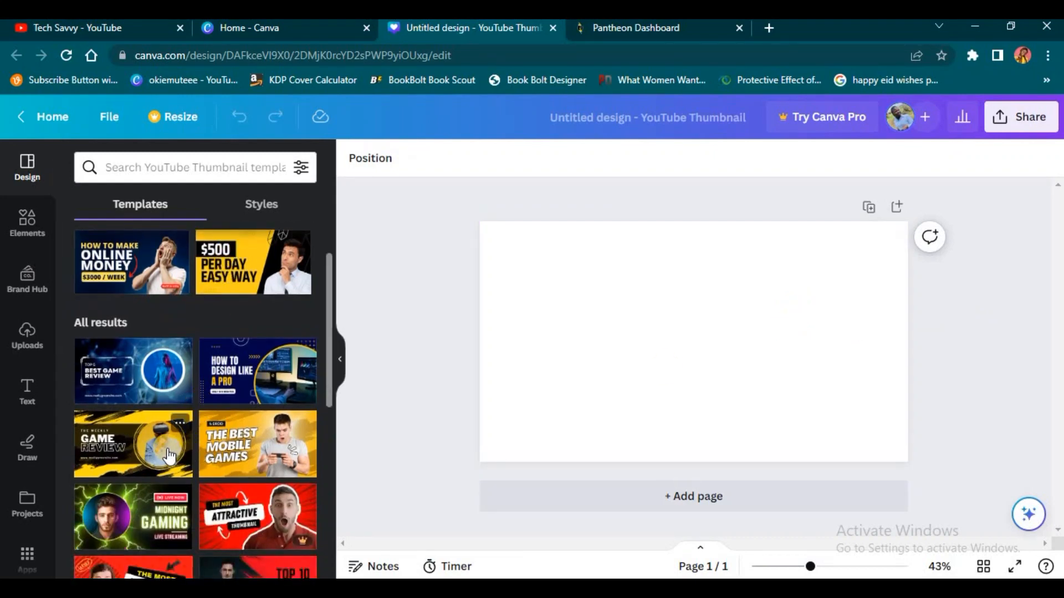
pyautogui.scroll(-3, 169, 454)
pyautogui.scroll(1, 170, 457)
pyautogui.scroll(5, 169, 456)
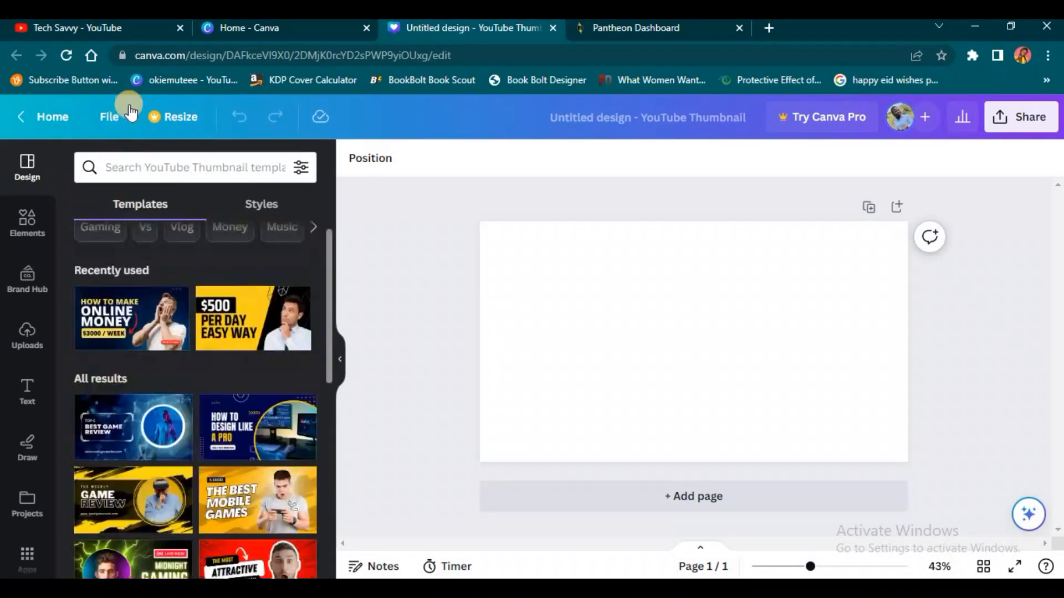
pyautogui.click(163, 162)
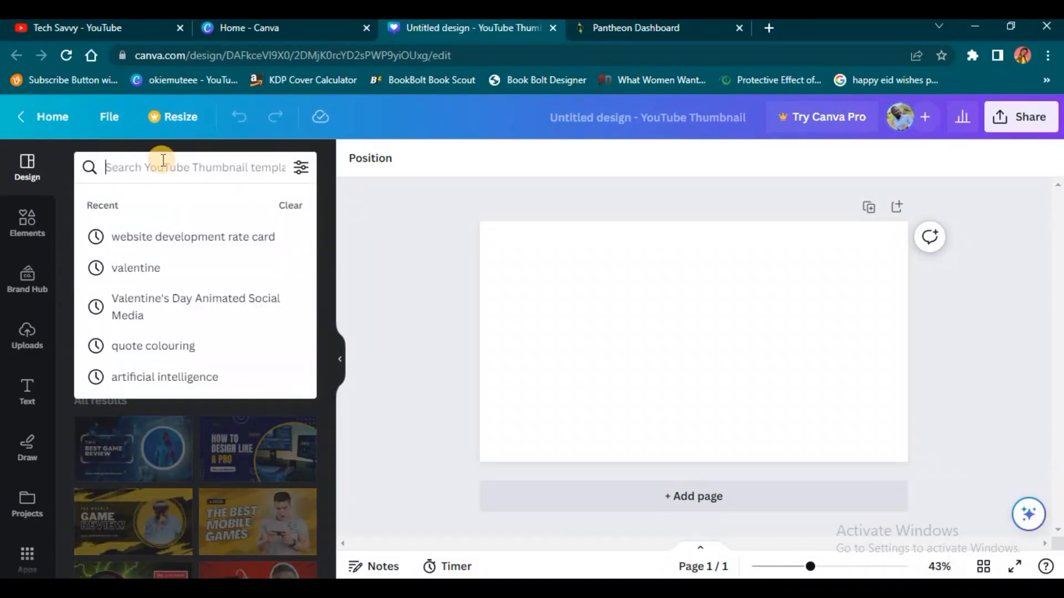
pyautogui.write('youtube intro')
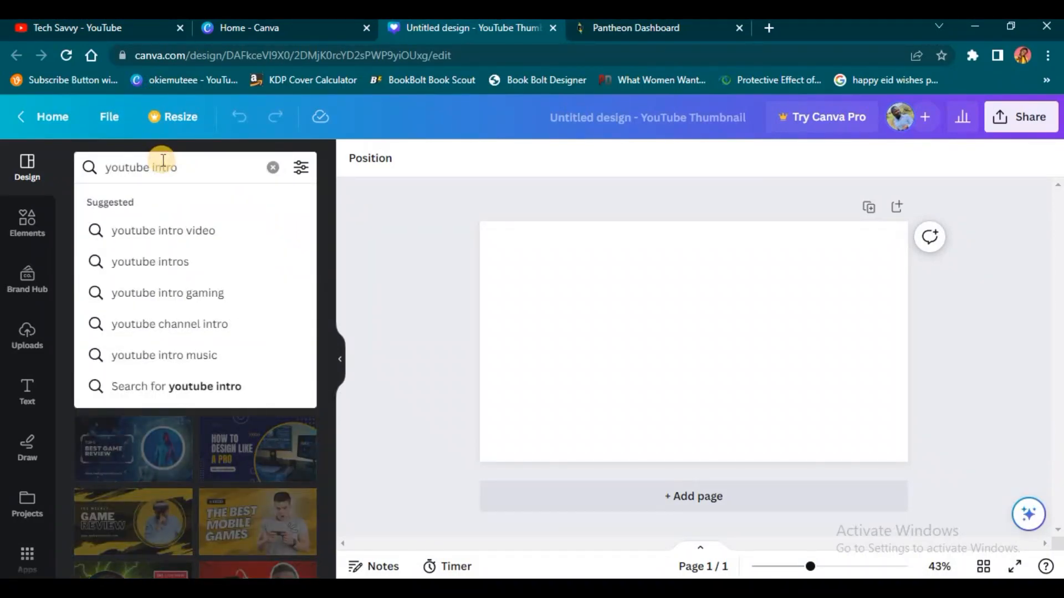
pyautogui.click(157, 230)
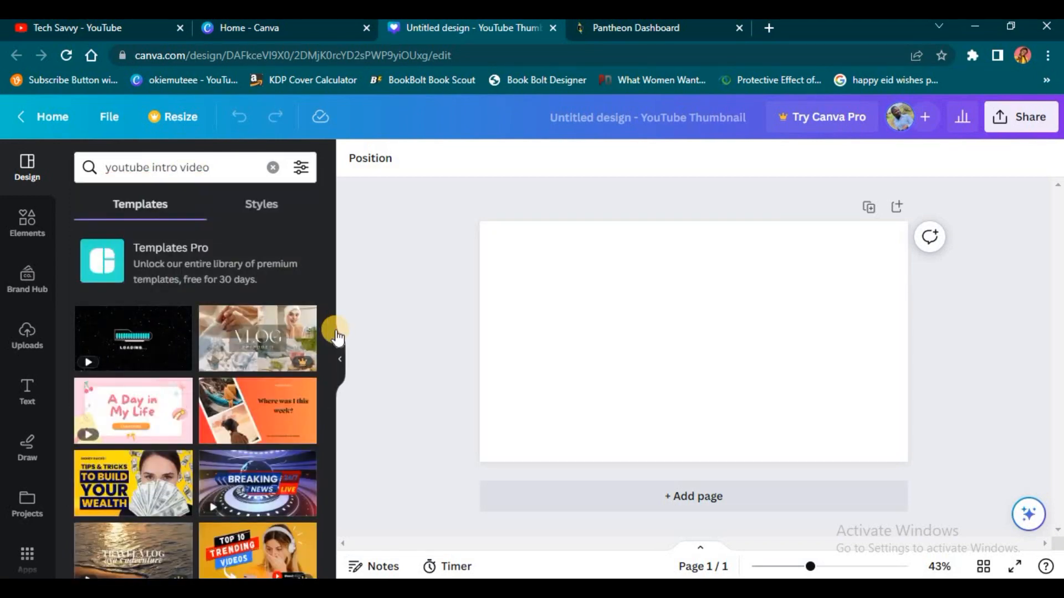
# Step: Browse the template results and apply the purple "Reaction to Music Video" template to the blank page
pyautogui.scroll(-3, 221, 356)
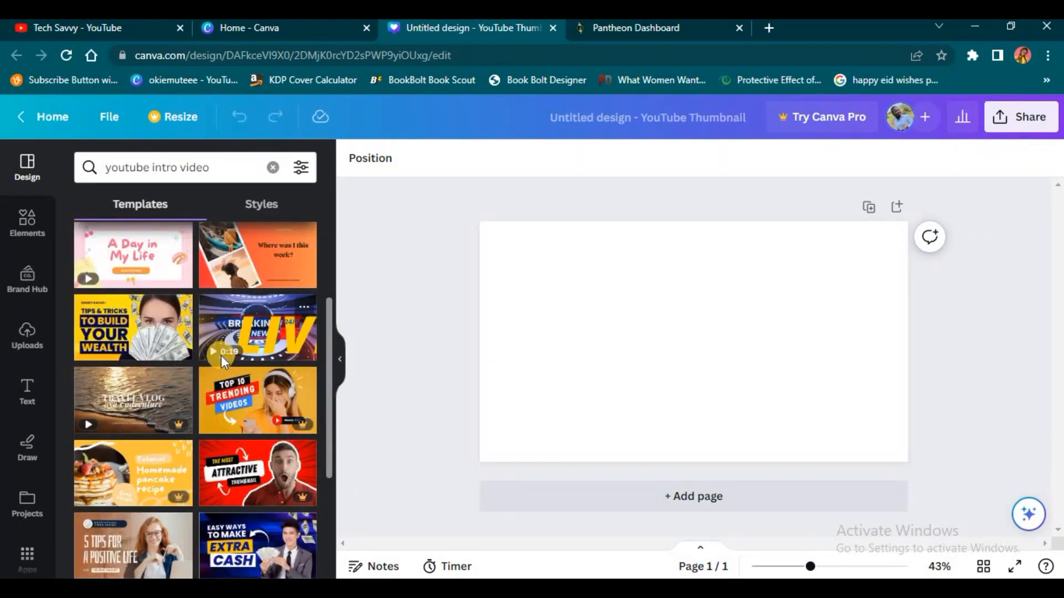
pyautogui.scroll(-1, 221, 357)
pyautogui.scroll(3, 221, 360)
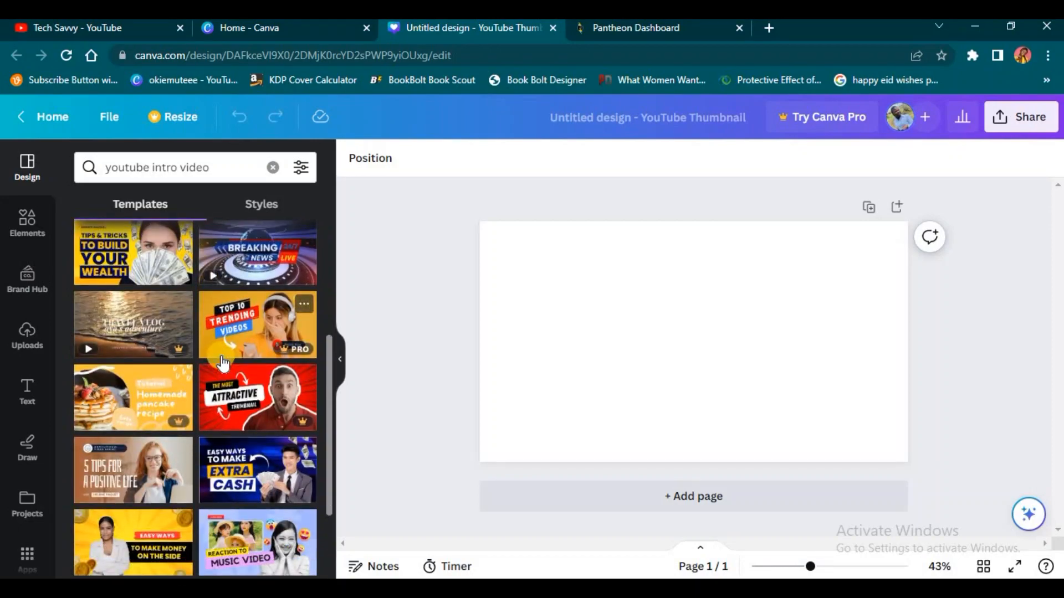
pyautogui.scroll(-5, 194, 403)
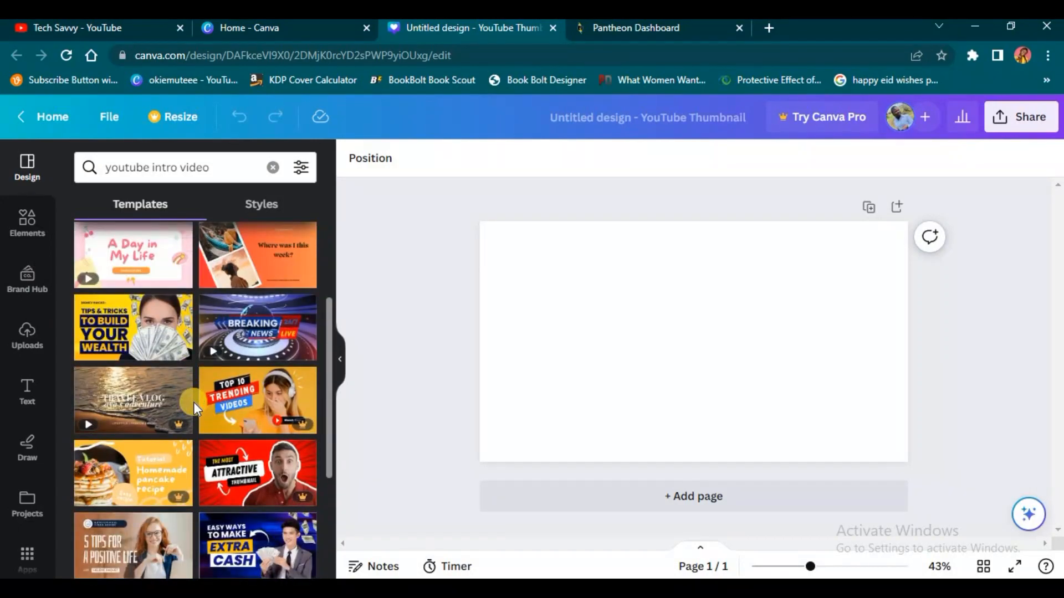
pyautogui.scroll(-3, 198, 404)
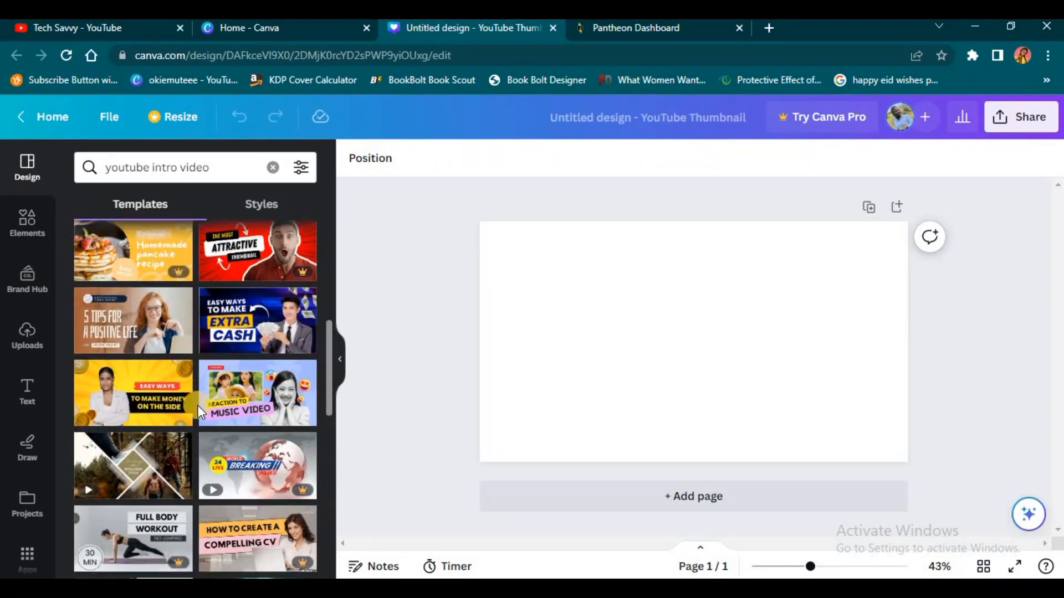
pyautogui.scroll(-3, 197, 405)
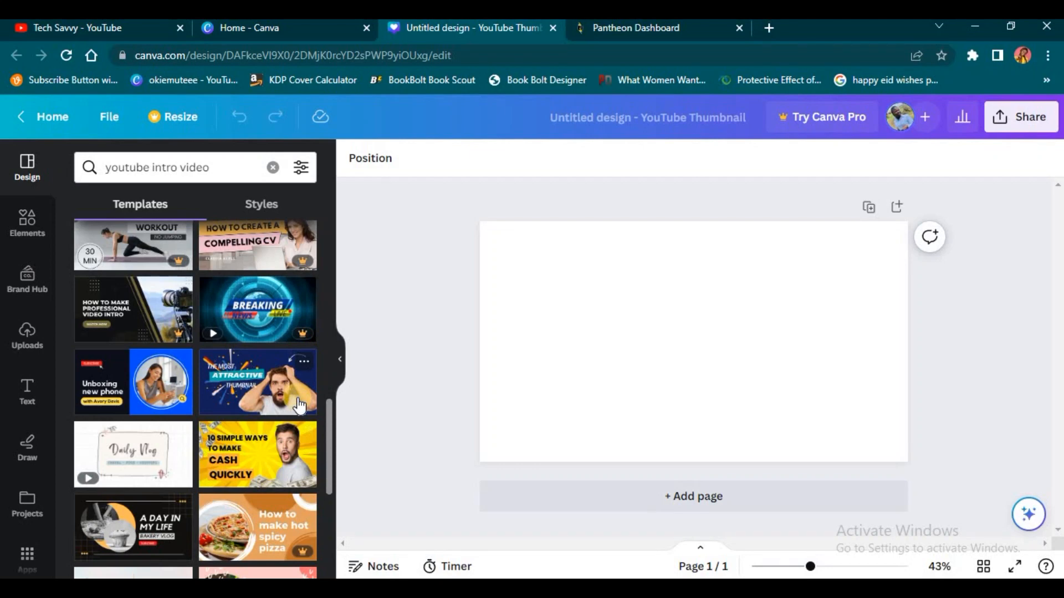
pyautogui.scroll(-2, 300, 406)
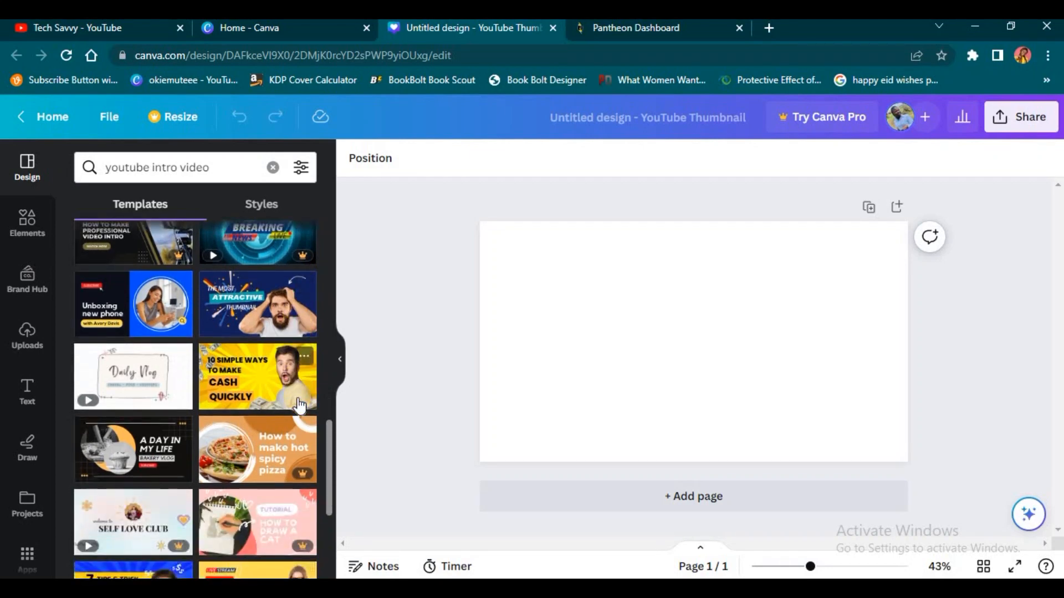
pyautogui.scroll(-6, 299, 406)
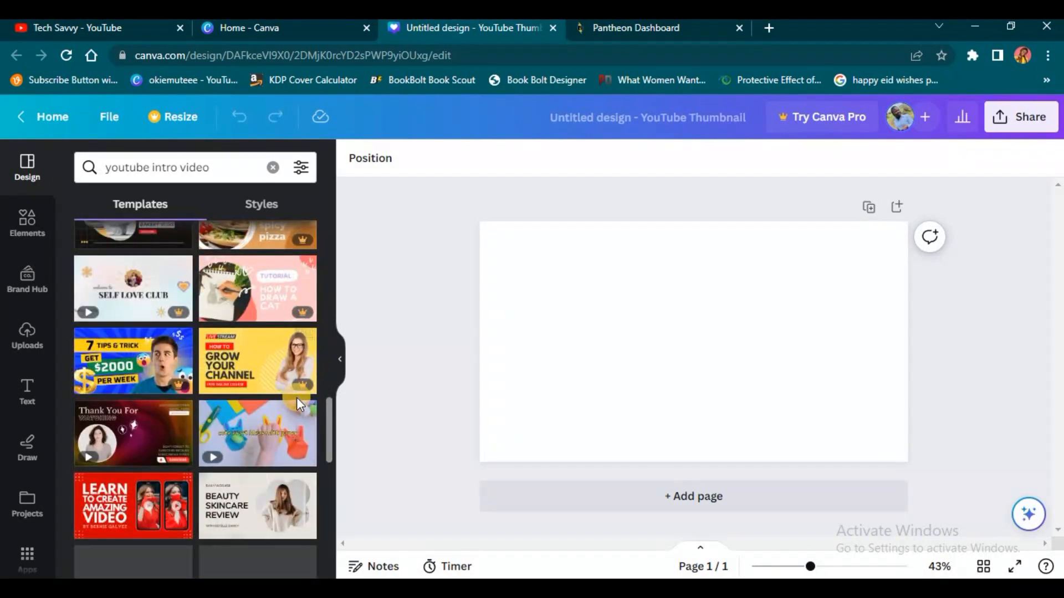
pyautogui.scroll(3, 299, 406)
pyautogui.scroll(5, 300, 406)
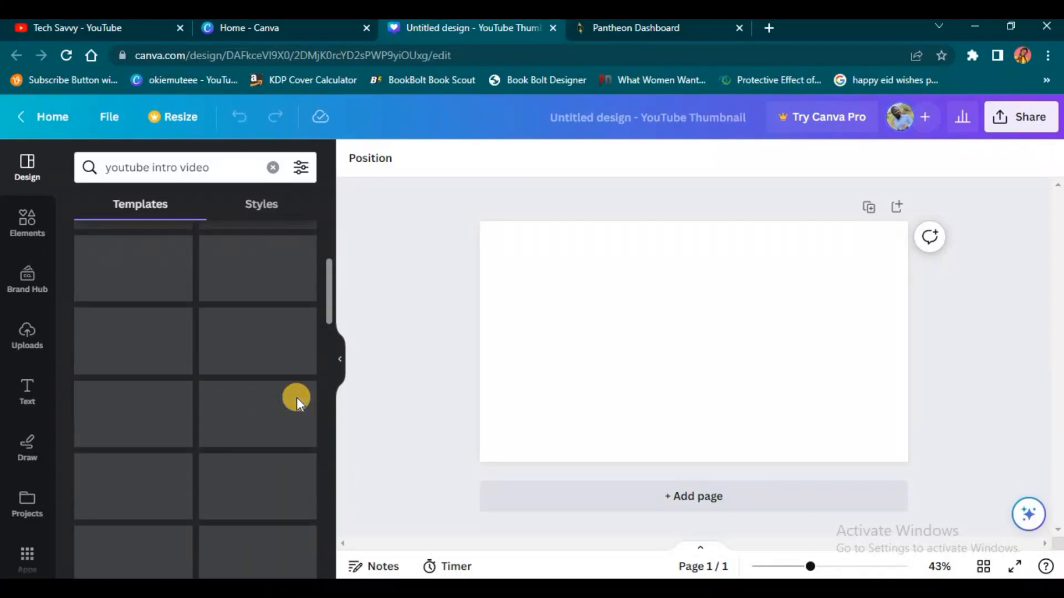
pyautogui.scroll(3, 298, 406)
pyautogui.scroll(-3, 298, 407)
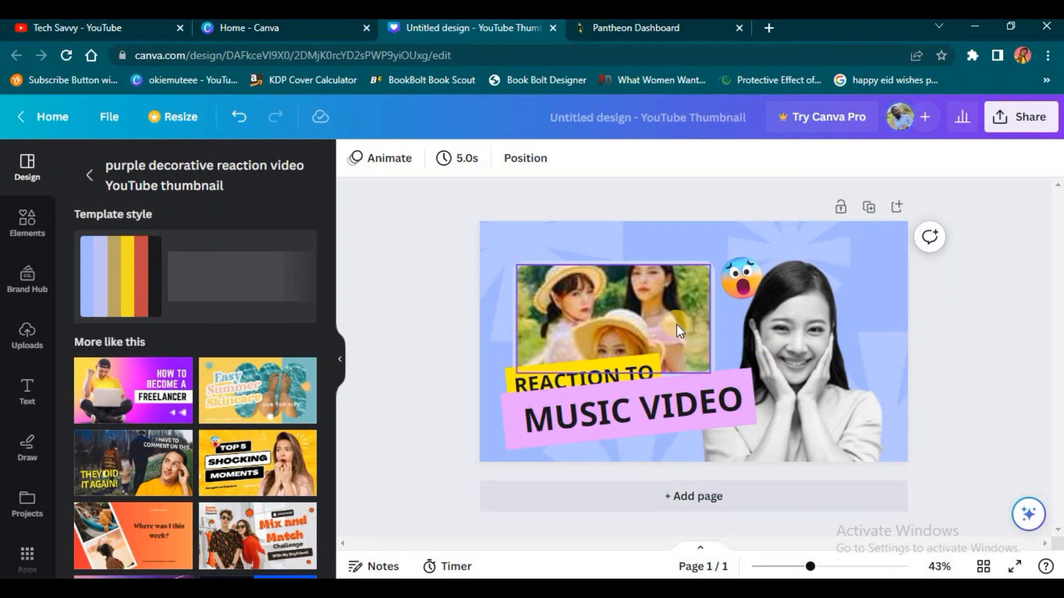
# Step: Add the uploaded cutout photo of the smiling woman in a white shirt and jeans, enlarge it and place it near the page's centre
pyautogui.click(806, 336)
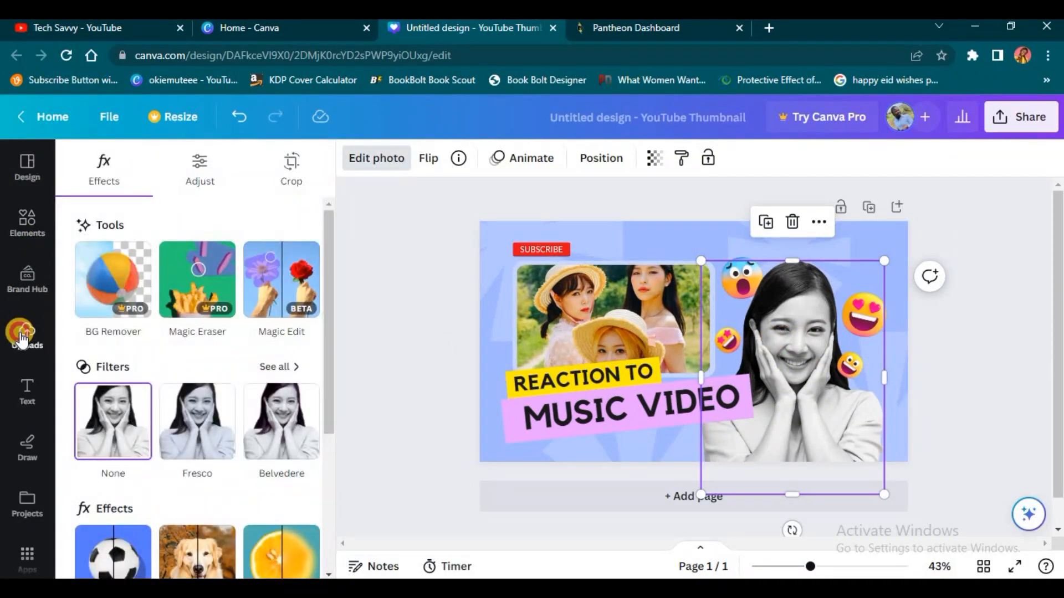
pyautogui.click(23, 335)
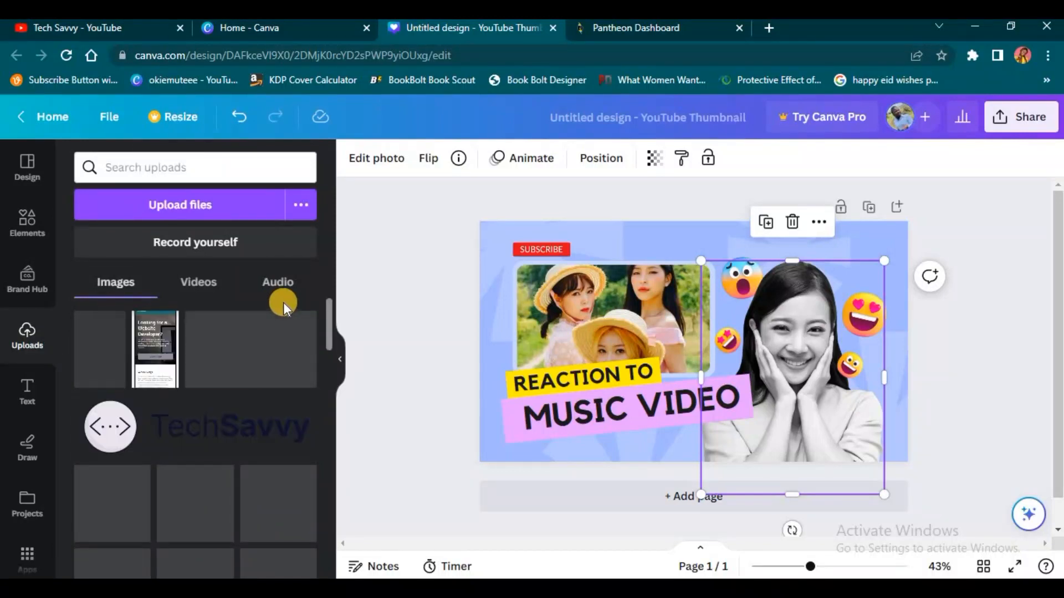
pyautogui.scroll(-10, 134, 460)
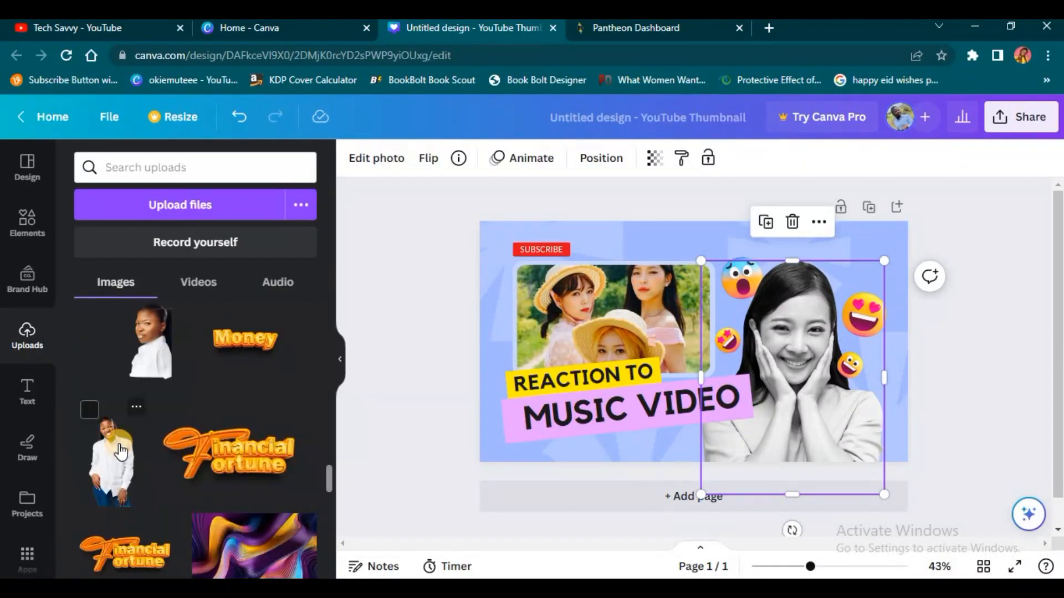
pyautogui.click(111, 460)
pyautogui.moveTo(741, 413); pyautogui.dragTo(853, 521)
pyautogui.moveTo(792, 443); pyautogui.dragTo(717, 399)
# Step: Delete the template's black-and-white photo of the woman and put the slightly enlarged white-shirt cutout in its place among the emojis
pyautogui.click(871, 419)
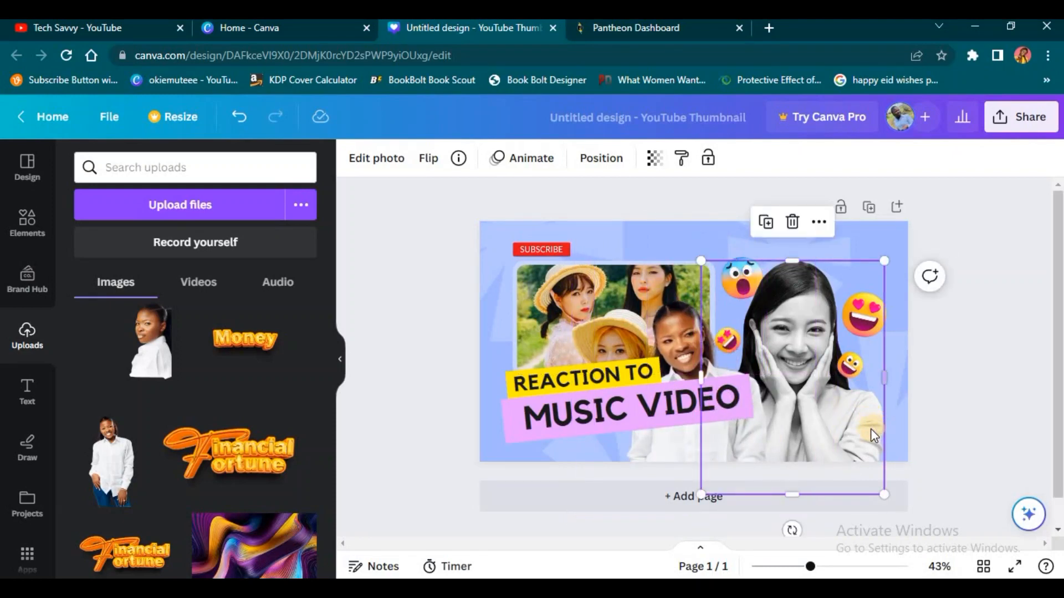
pyautogui.press('Delete')
pyautogui.click(707, 356)
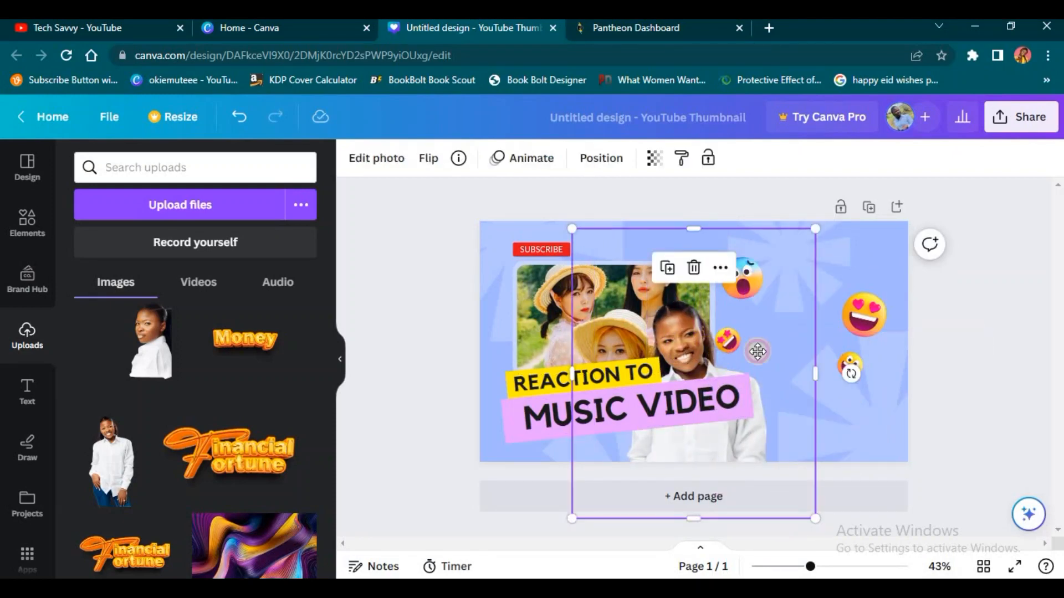
pyautogui.moveTo(708, 356); pyautogui.dragTo(782, 297)
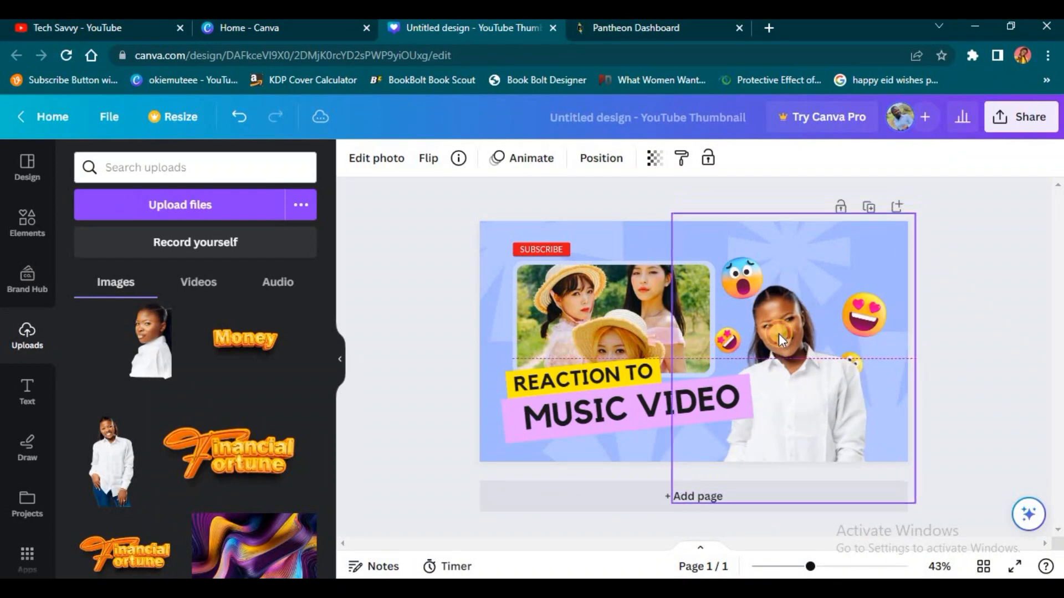
pyautogui.moveTo(916, 210); pyautogui.dragTo(965, 157)
pyautogui.moveTo(841, 346); pyautogui.dragTo(820, 377)
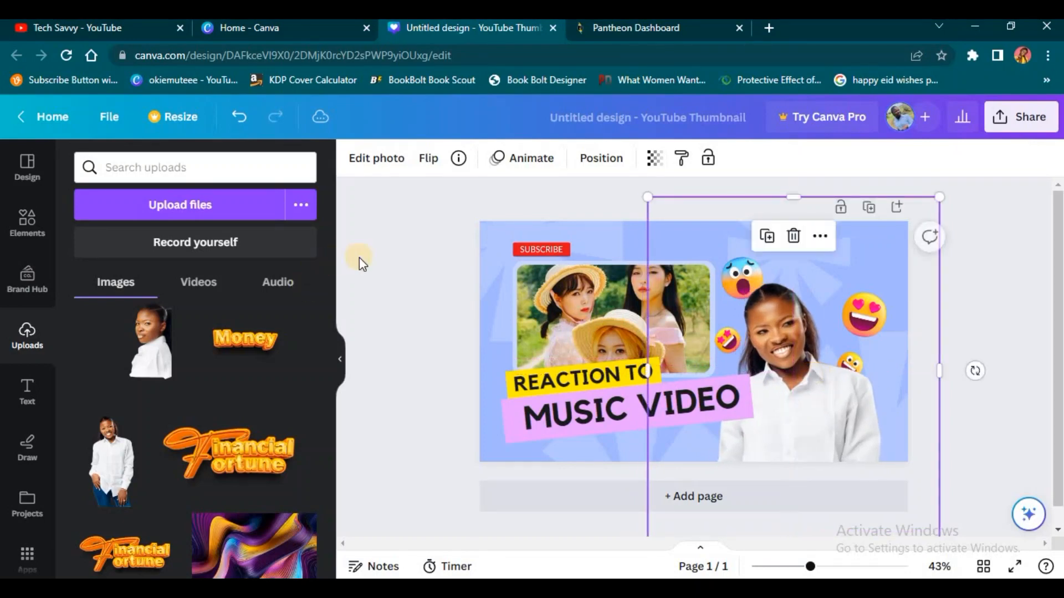
pyautogui.click(452, 255)
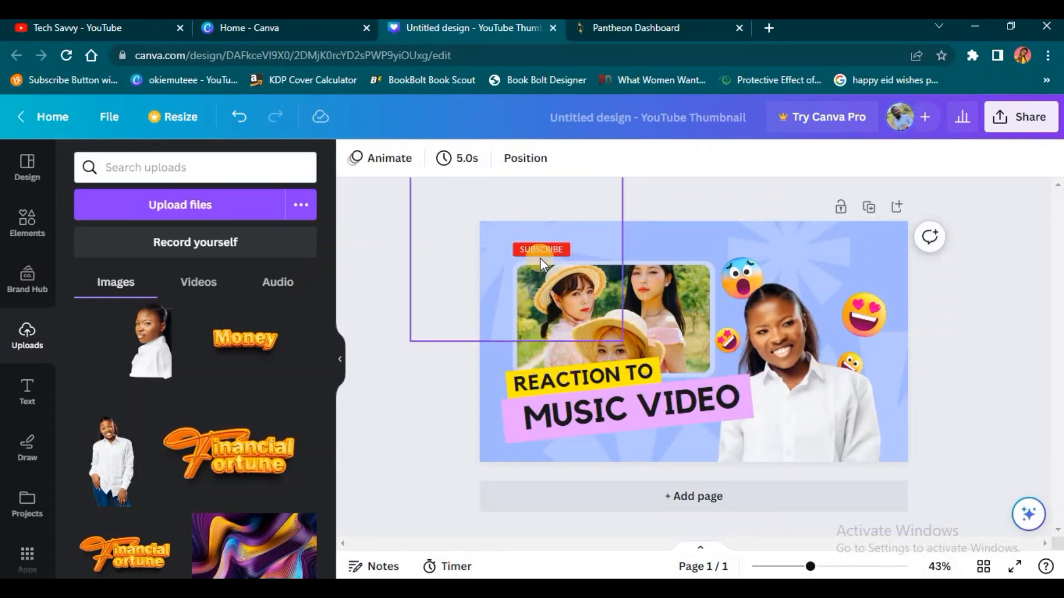
pyautogui.click(590, 307)
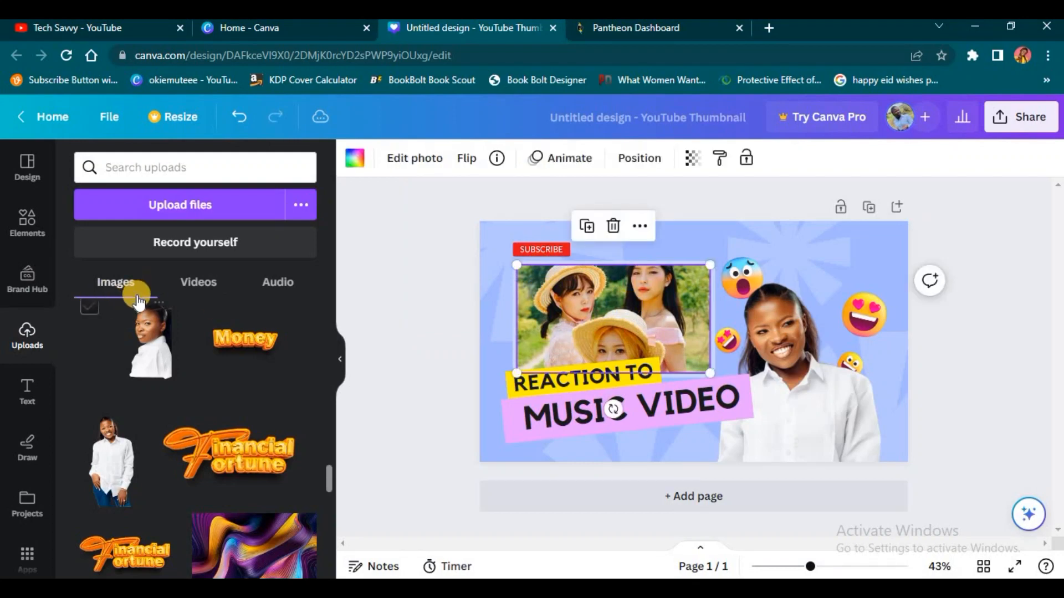
pyautogui.scroll(-5, 189, 430)
pyautogui.scroll(-10, 189, 429)
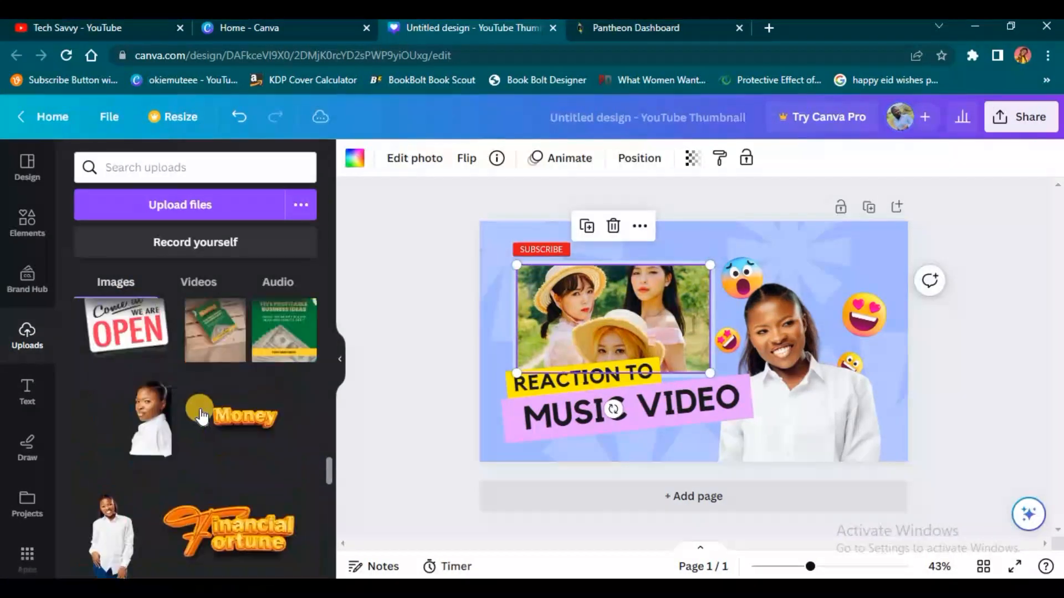
# Step: Switch to the Tech Savvy YouTube channel page, capture its visible part with the Awesome ChatGPT Screenshot extension and copy the image
pyautogui.click(107, 31)
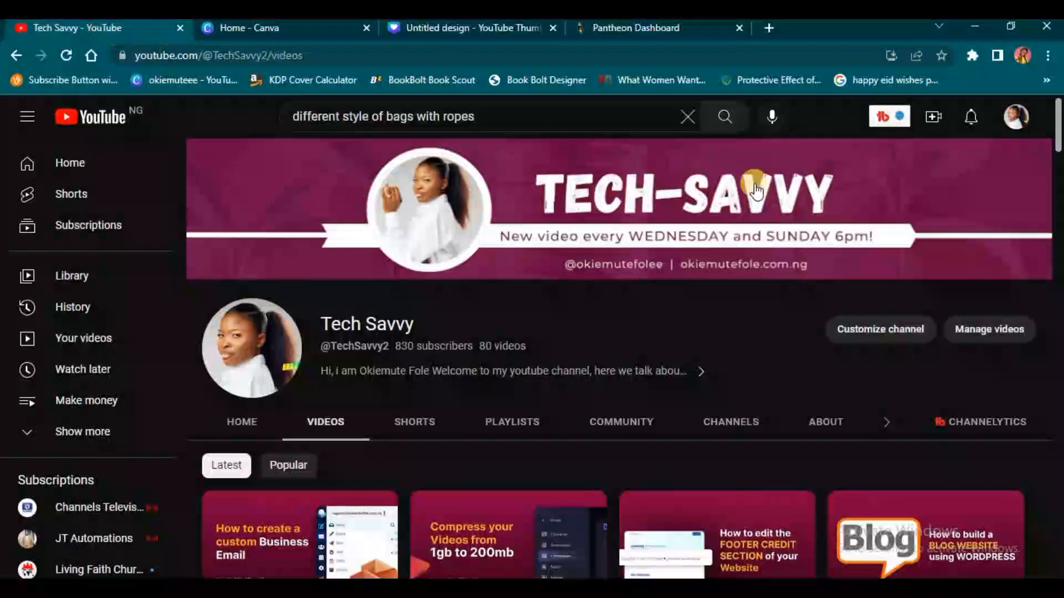
pyautogui.click(964, 57)
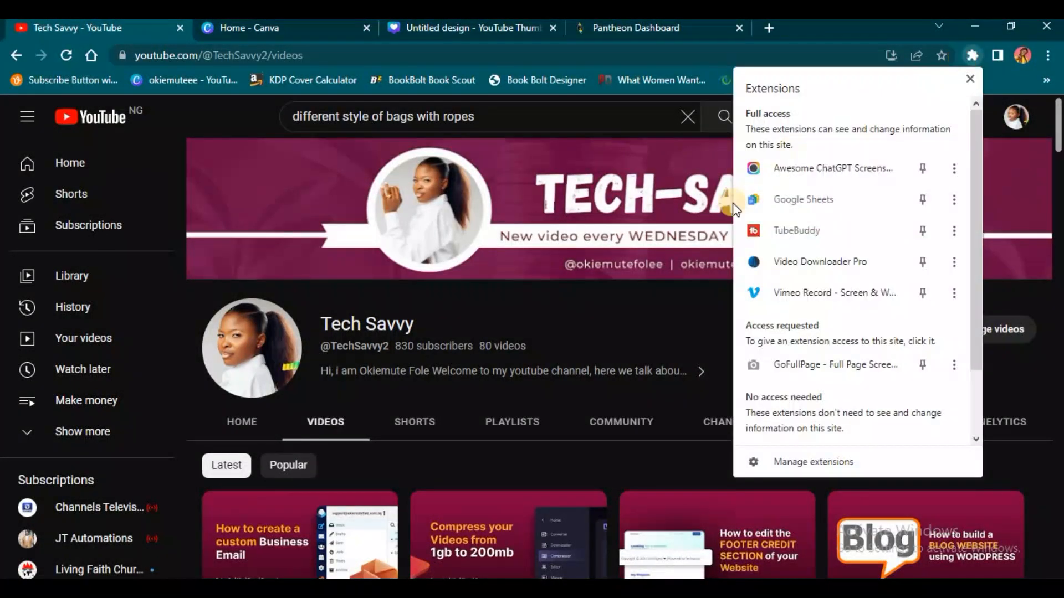
pyautogui.click(801, 176)
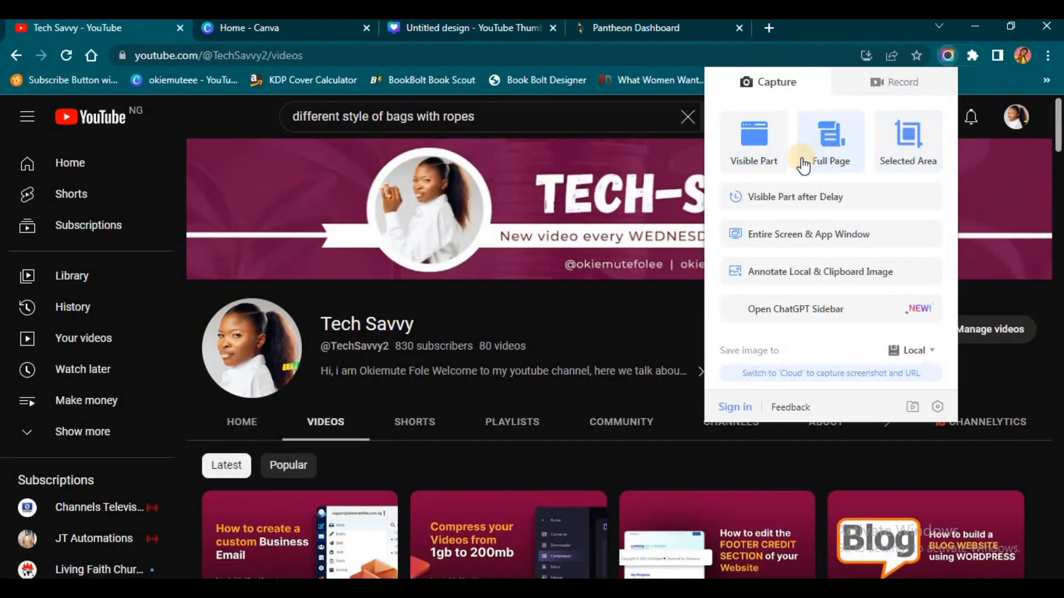
pyautogui.click(749, 139)
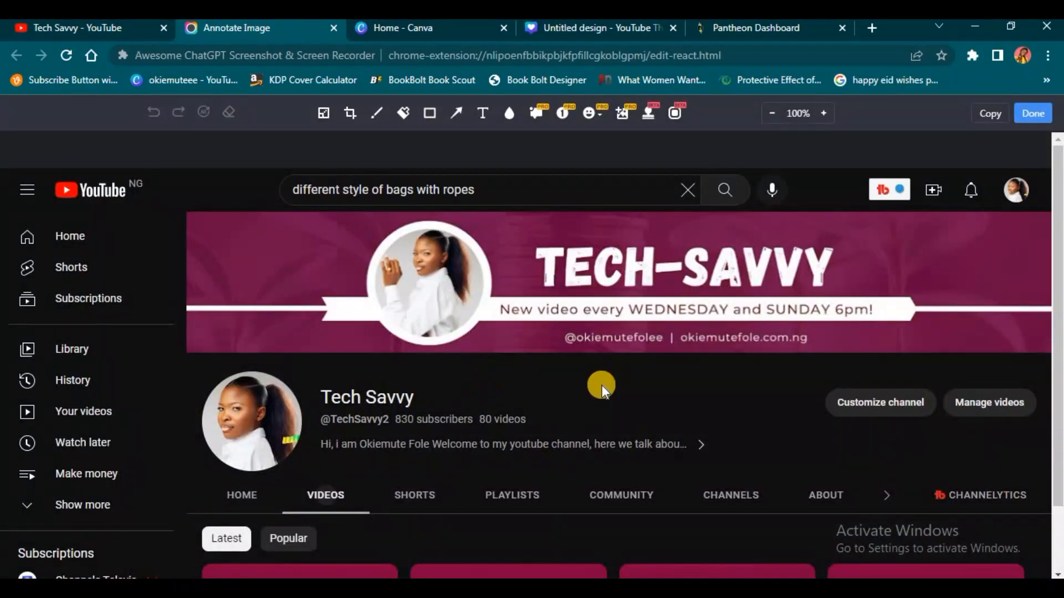
pyautogui.scroll(-3, 682, 330)
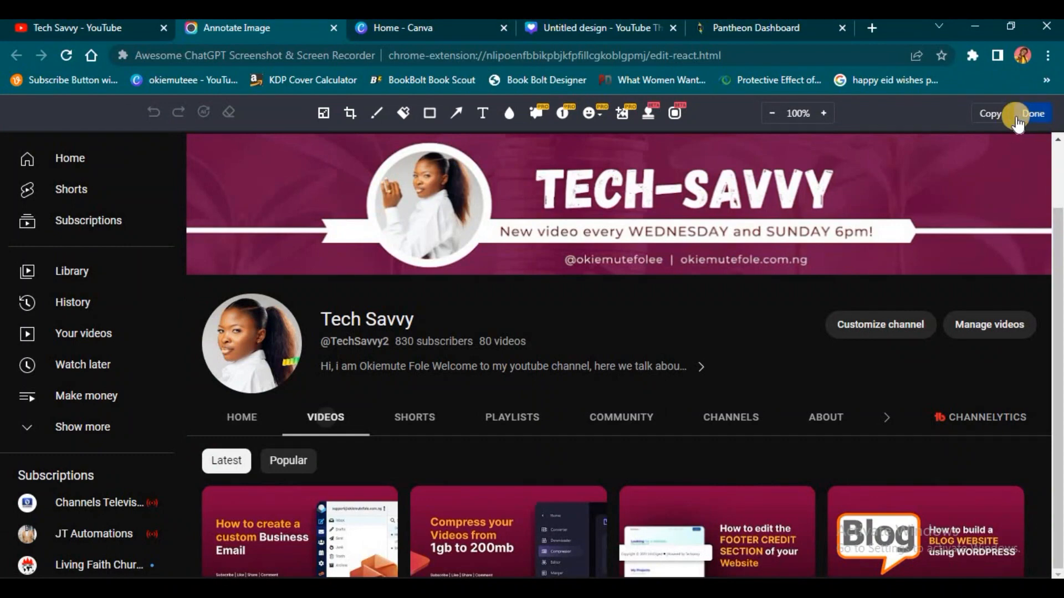
pyautogui.click(992, 113)
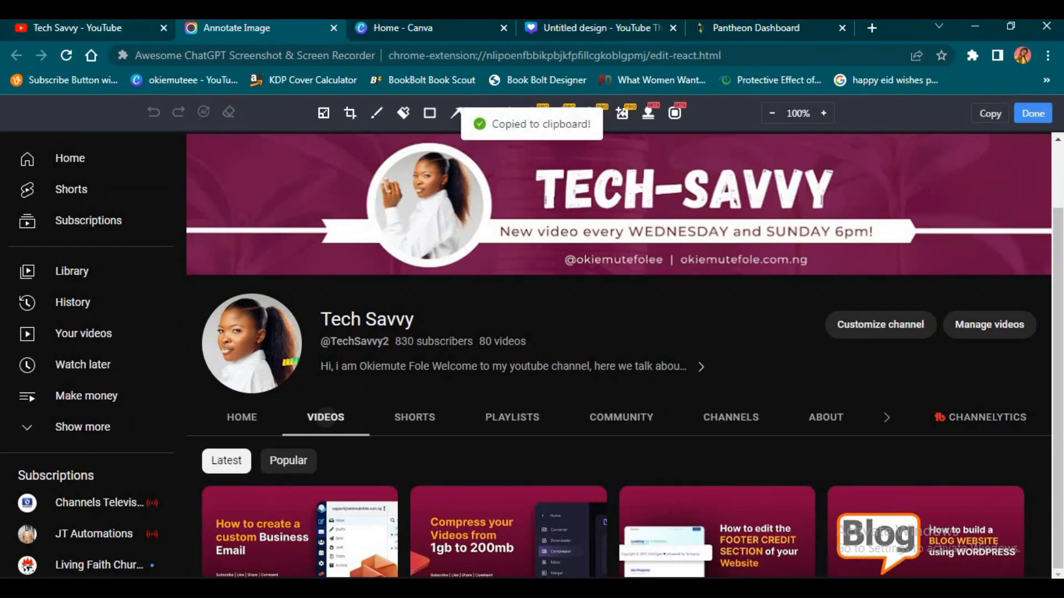
# Step: Return to the Canva thumbnail design, paste the channel screenshot, shrink it and place it in the photo frame in place of the three women
pyautogui.click(122, 29)
pyautogui.click(563, 31)
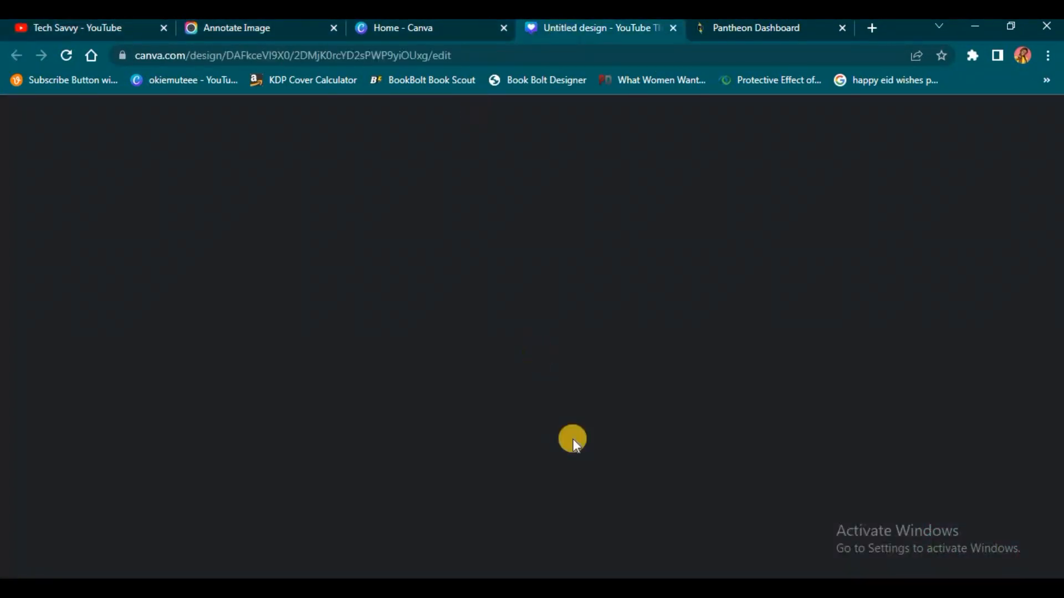
pyautogui.press('Escape')
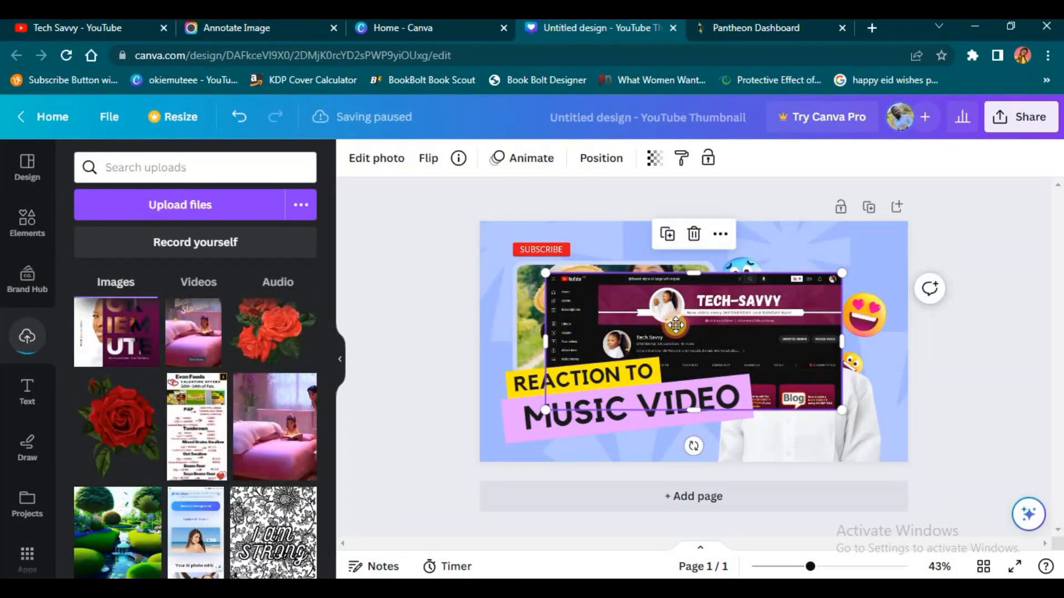
pyautogui.moveTo(639, 348); pyautogui.dragTo(712, 450)
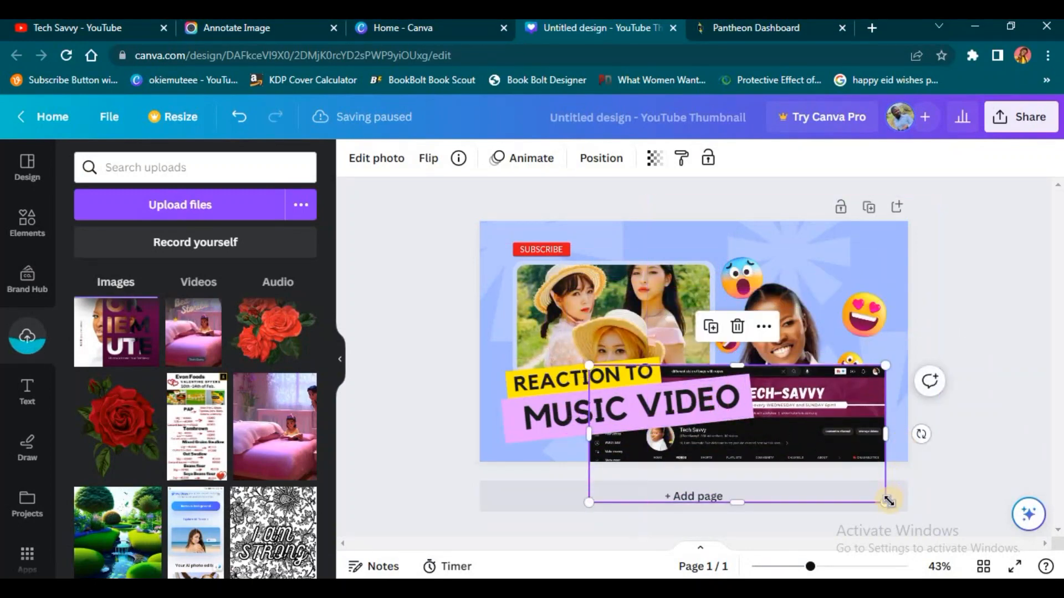
pyautogui.moveTo(886, 505); pyautogui.dragTo(748, 449)
pyautogui.moveTo(674, 401); pyautogui.dragTo(689, 330)
pyautogui.scroll(3, 689, 330)
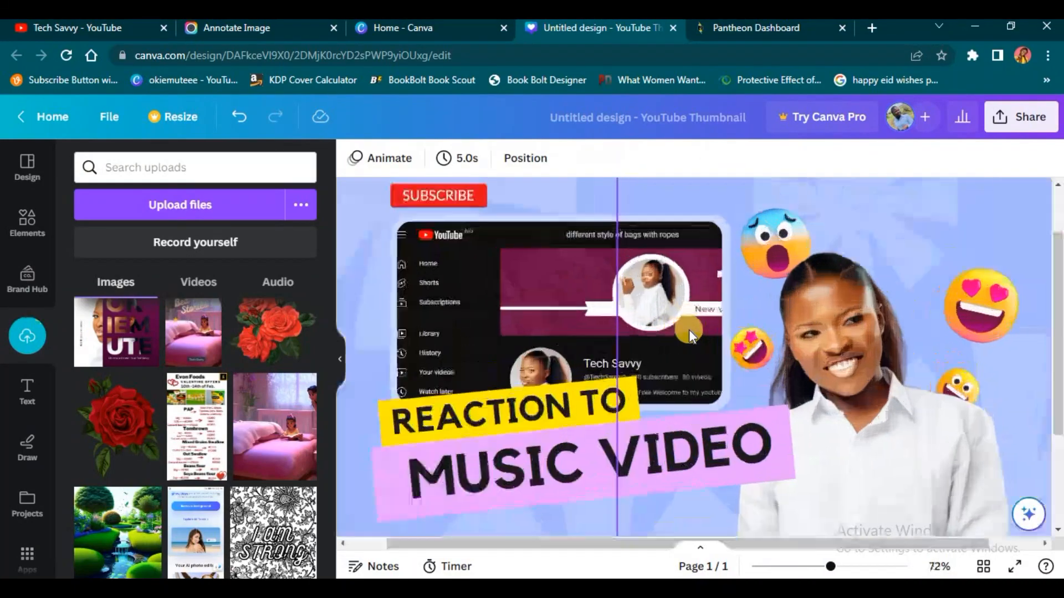
pyautogui.scroll(-5, 614, 310)
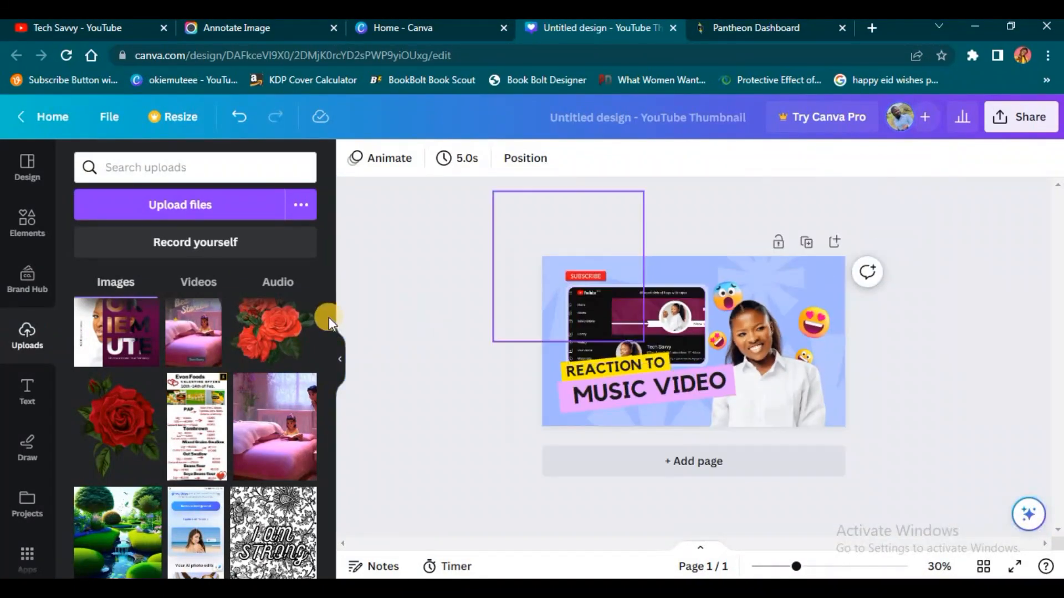
# Step: Replace the yellow "REACTION TO" text with "WELCOME TO"
pyautogui.click(570, 352)
pyautogui.scroll(3, 680, 370)
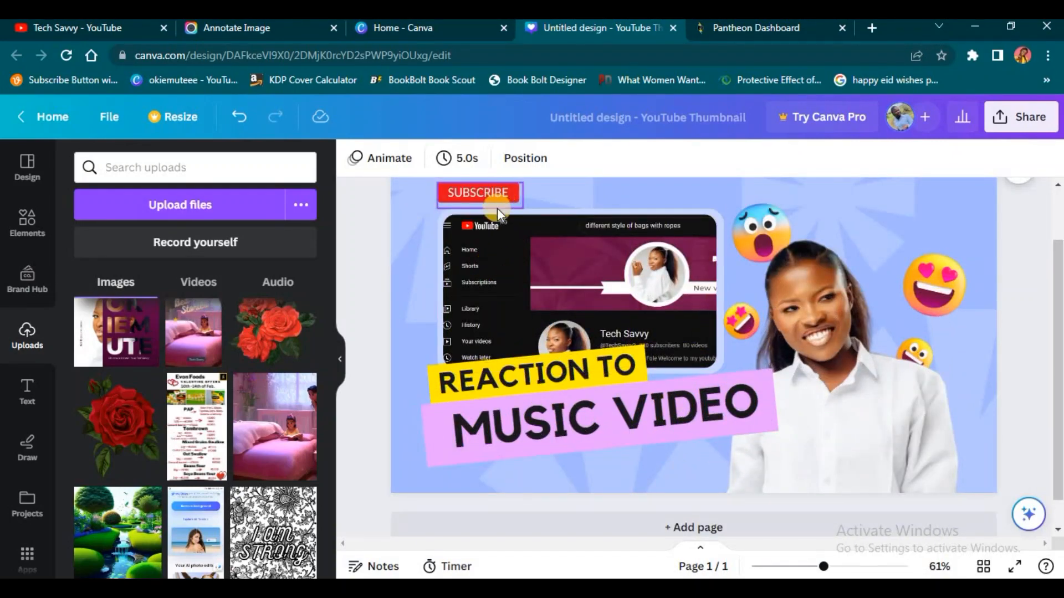
pyautogui.click(567, 382)
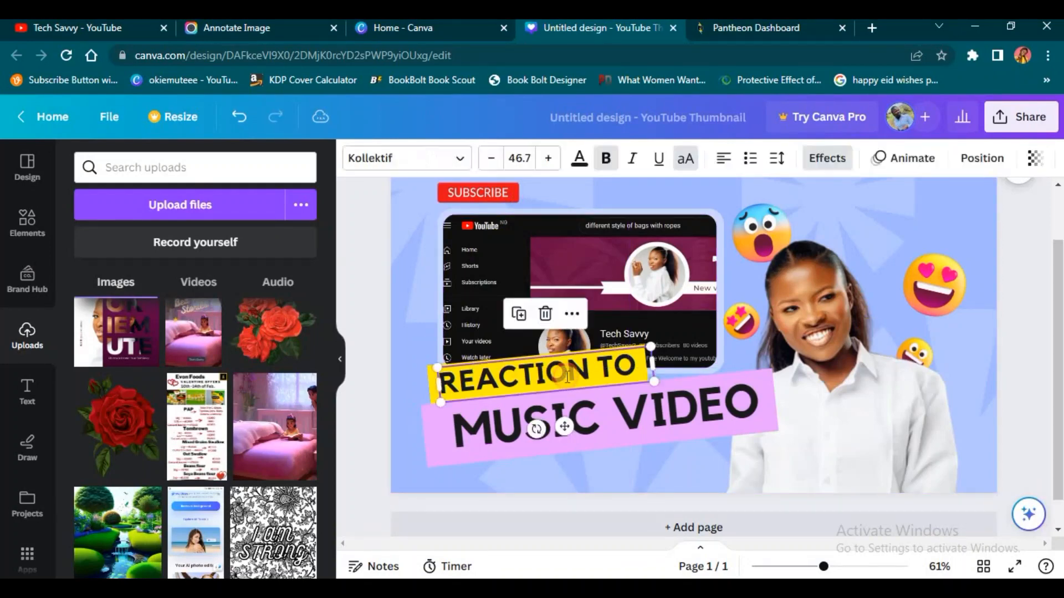
pyautogui.click(568, 379)
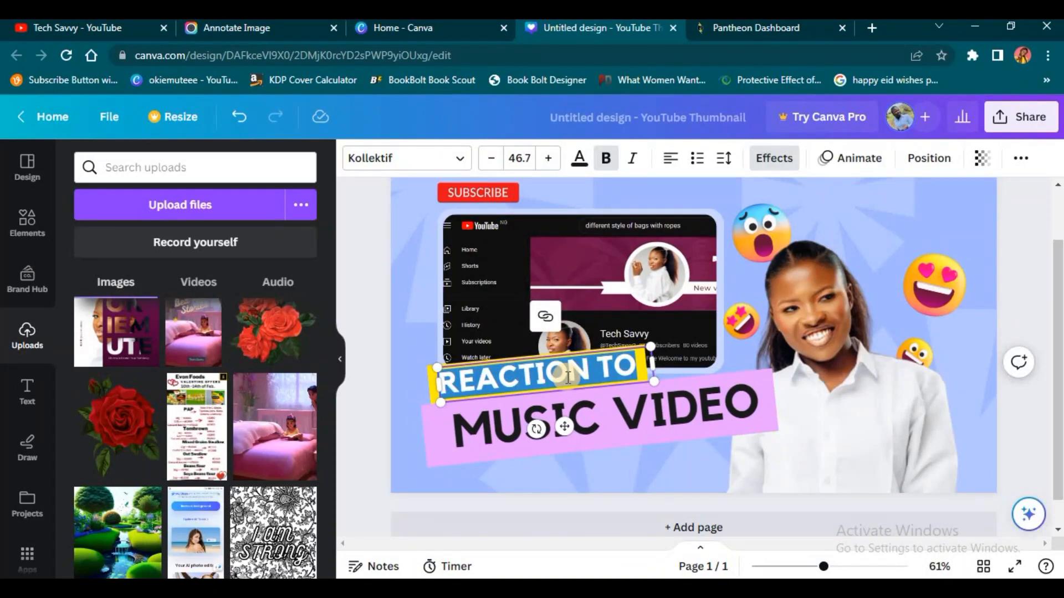
pyautogui.write('WELCOME TO')
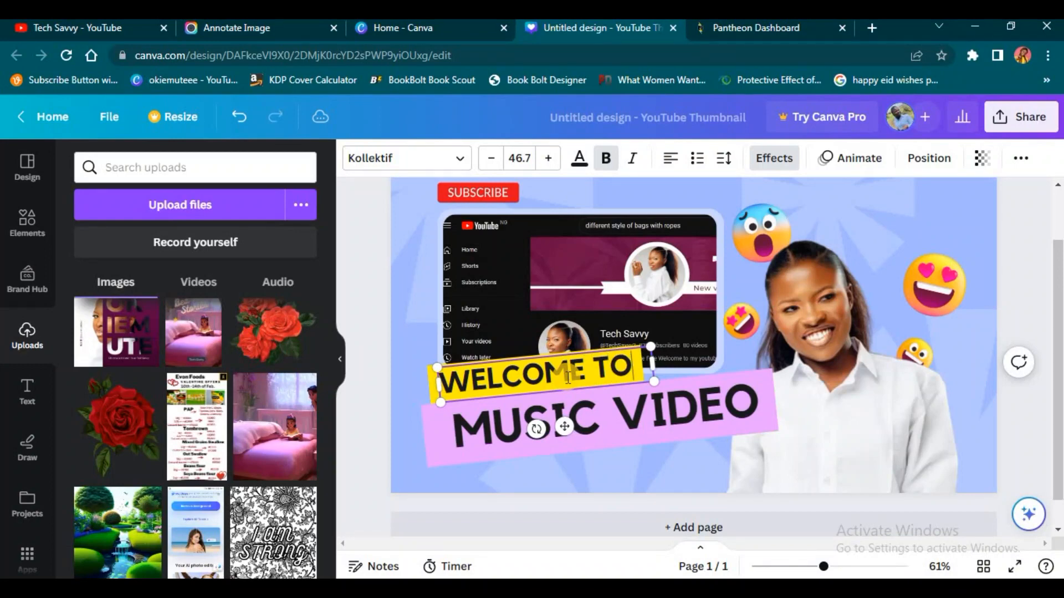
# Step: Replace the pink "MUSIC VIDEO" text with "THE TRYBE"
pyautogui.click(645, 413)
pyautogui.click(646, 413)
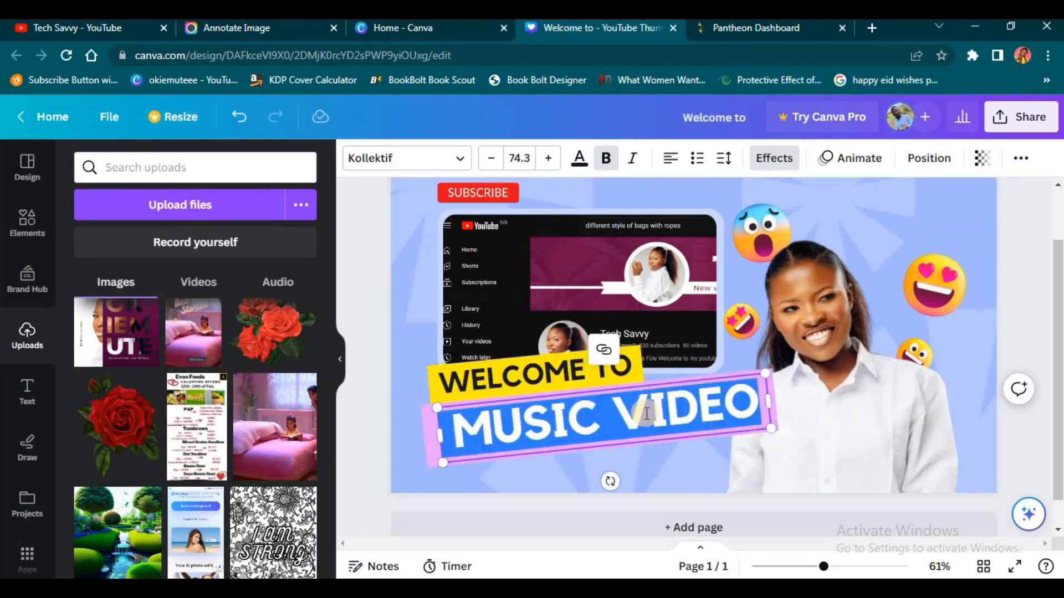
pyautogui.write('THE TRY')
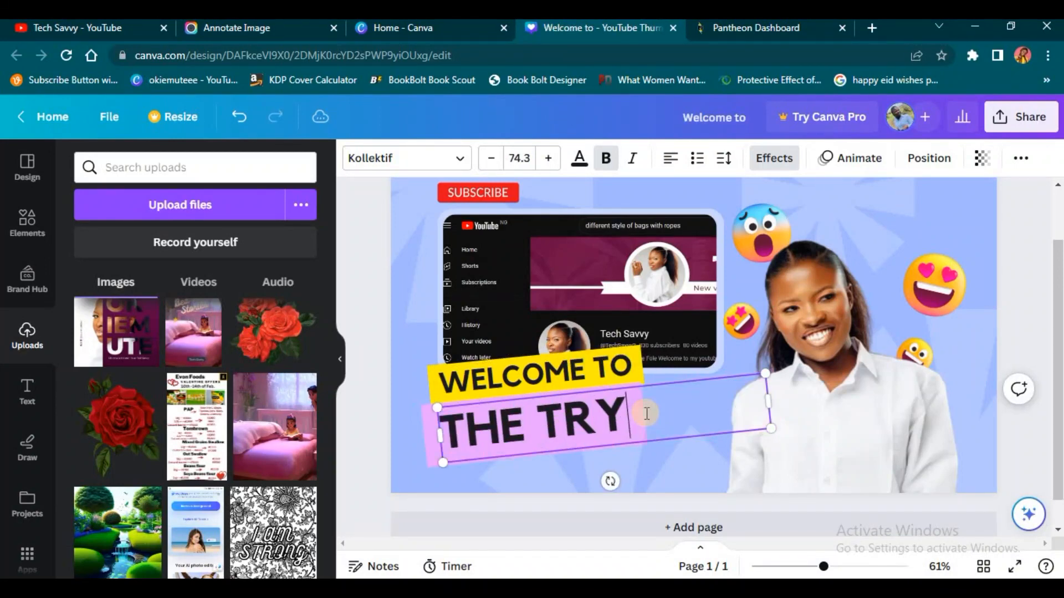
pyautogui.write('BE')
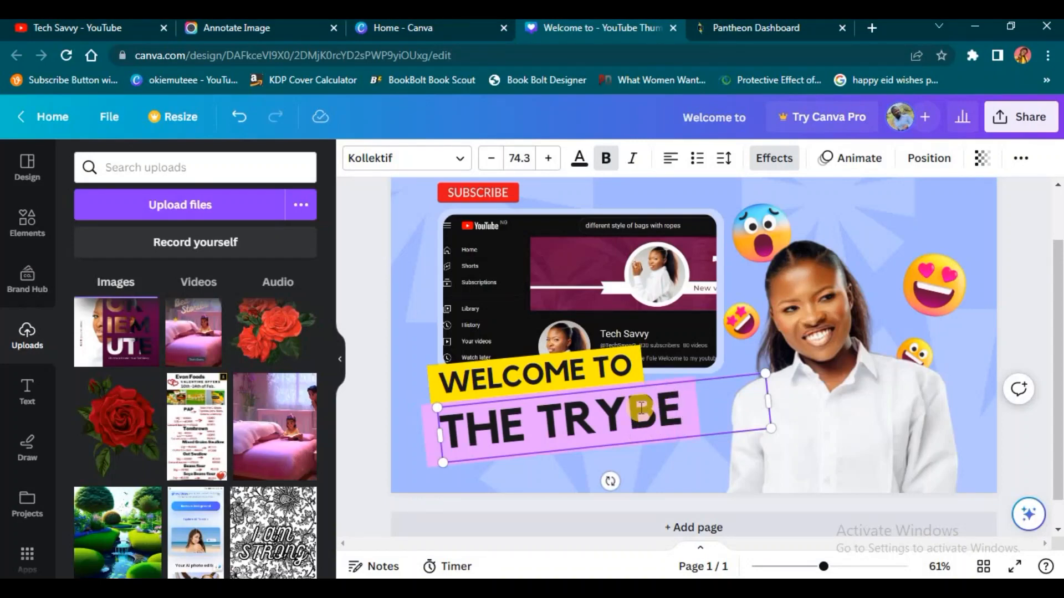
pyautogui.click(520, 361)
pyautogui.scroll(-3, 645, 342)
pyautogui.scroll(2, 646, 344)
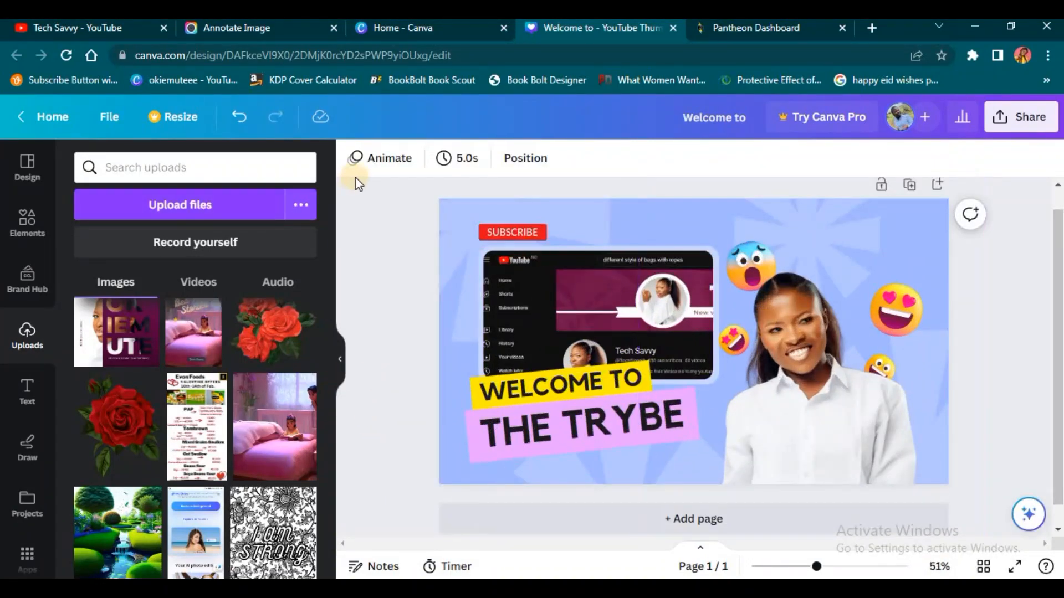
# Step: Try black, coral and maroon as the page's background colour and set it back to light blue #a2baff
pyautogui.click(438, 200)
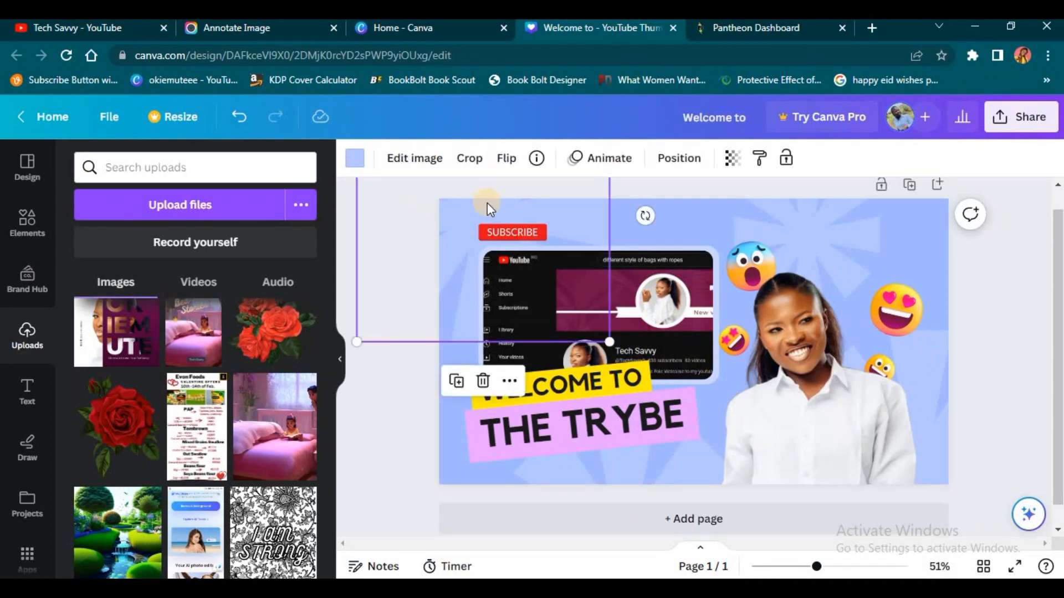
pyautogui.click(724, 218)
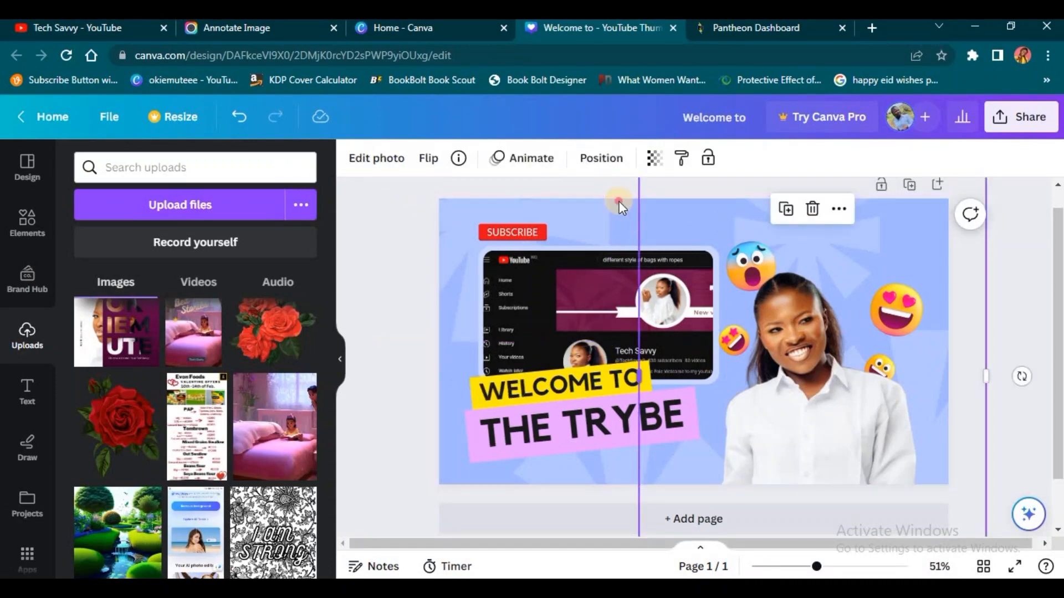
pyautogui.click(620, 201)
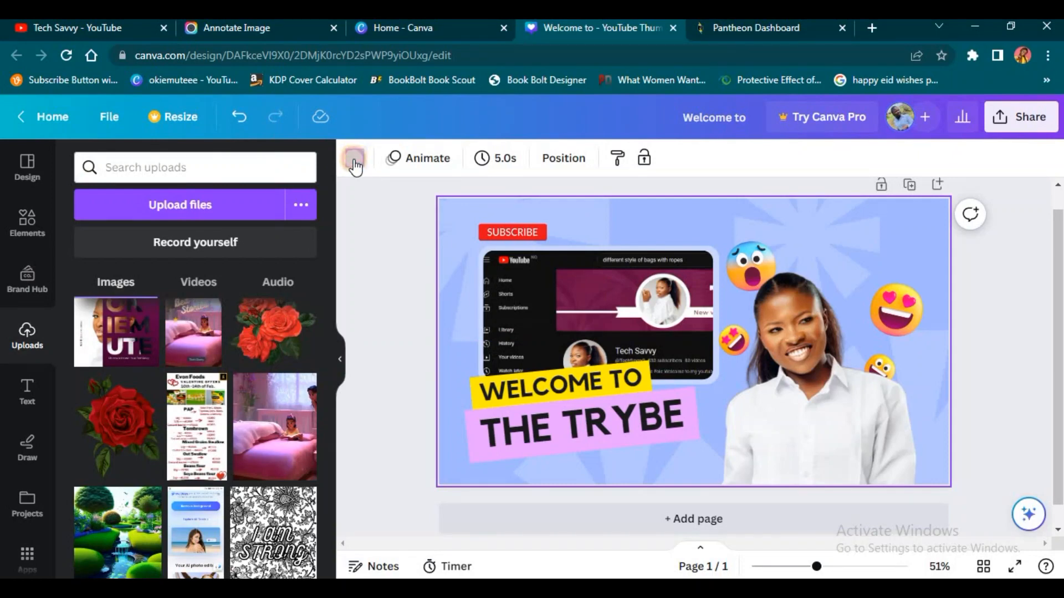
pyautogui.click(354, 159)
pyautogui.click(137, 256)
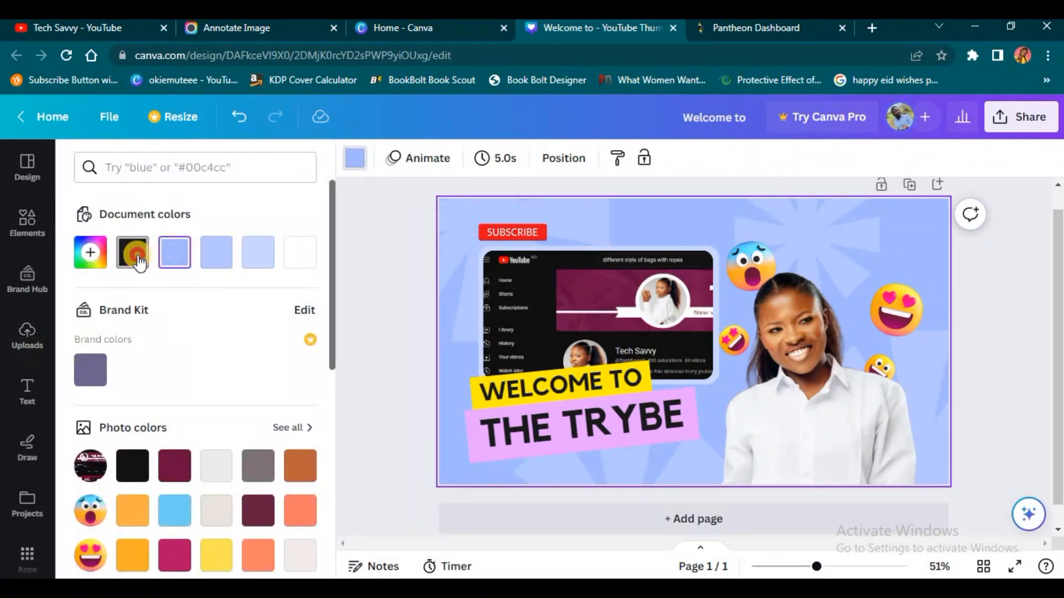
pyautogui.click(304, 473)
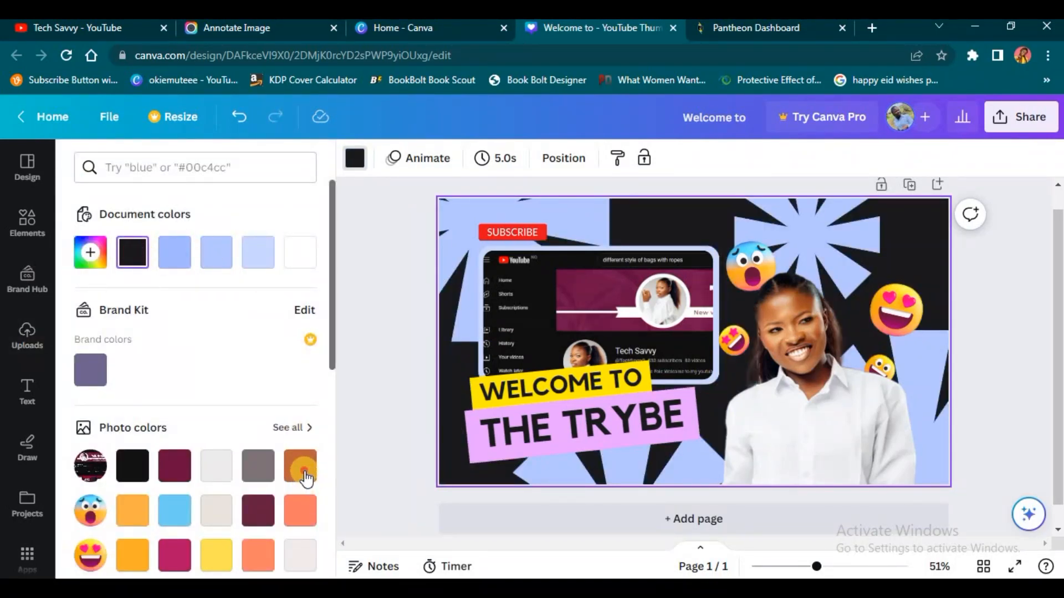
pyautogui.click(299, 507)
pyautogui.click(200, 460)
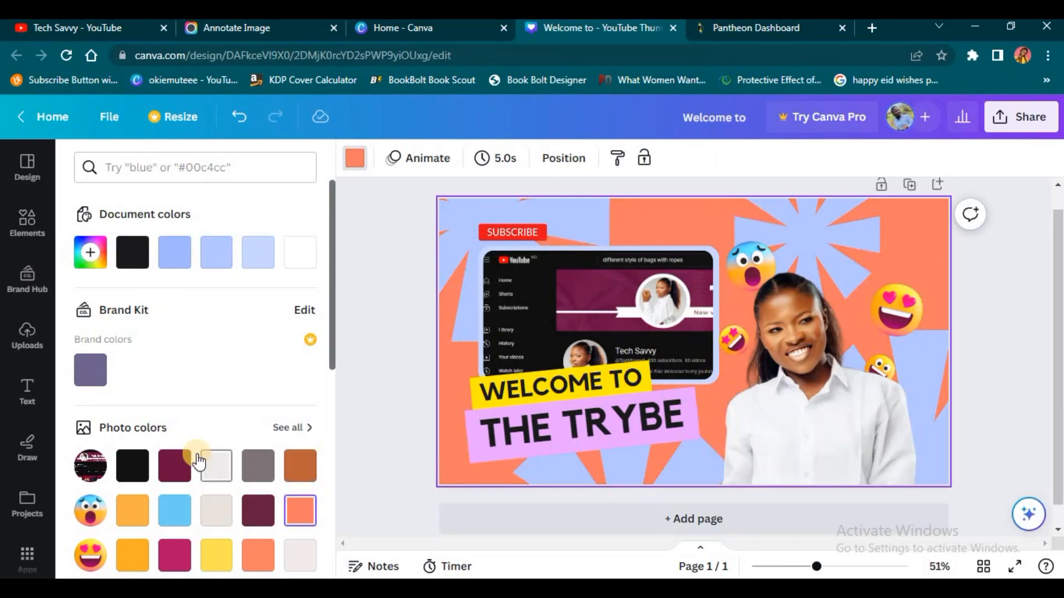
pyautogui.click(178, 463)
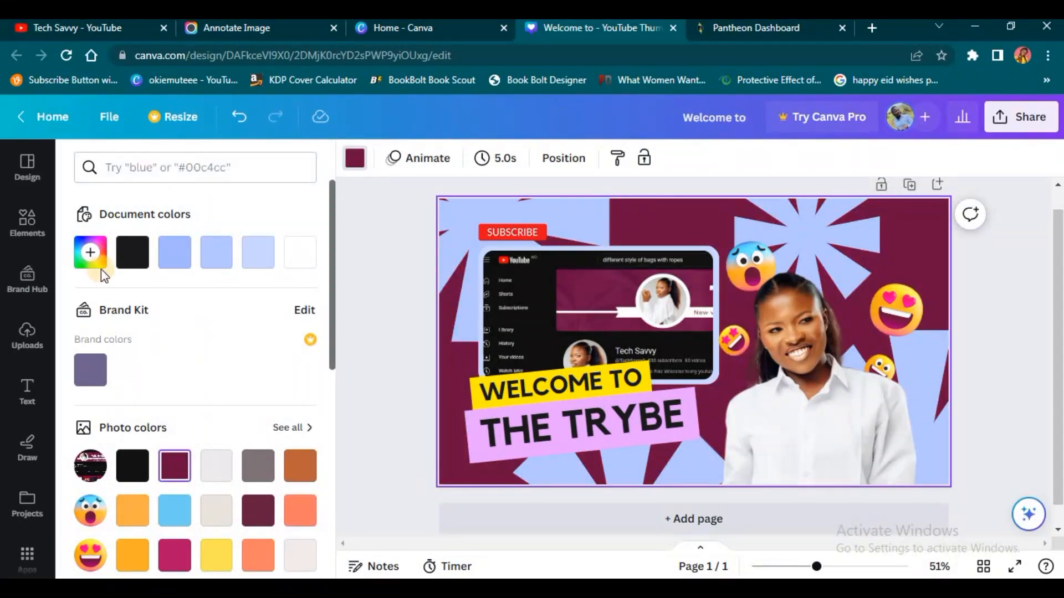
pyautogui.click(173, 260)
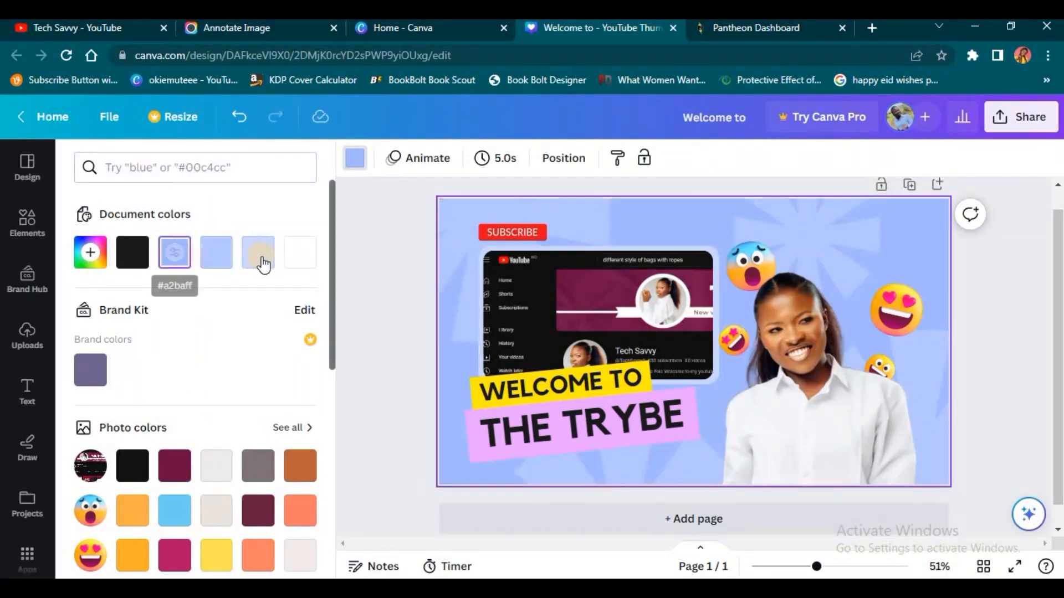
pyautogui.click(359, 328)
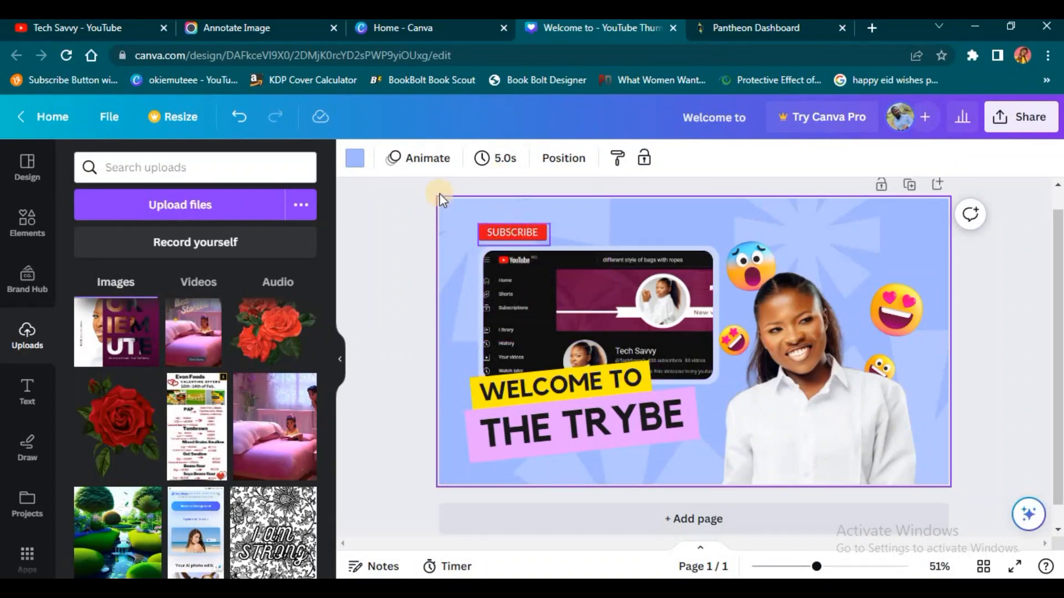
# Step: Preview page animations such as Chill, Disco, Pan and Fade on the thumbnail
pyautogui.click(431, 160)
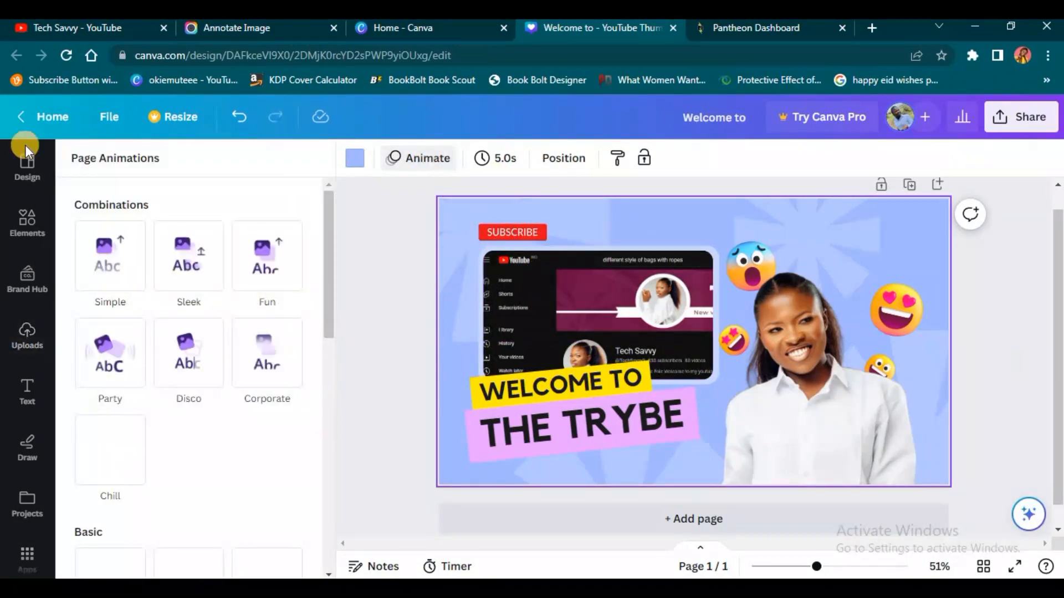
pyautogui.click(102, 326)
pyautogui.scroll(-3, 100, 324)
pyautogui.click(98, 320)
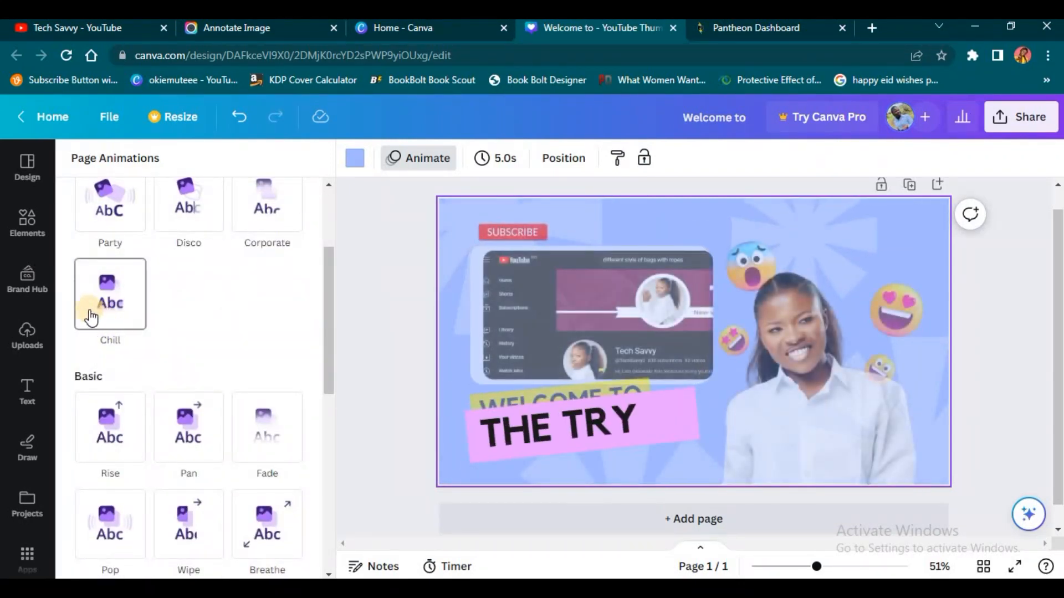
pyautogui.click(187, 205)
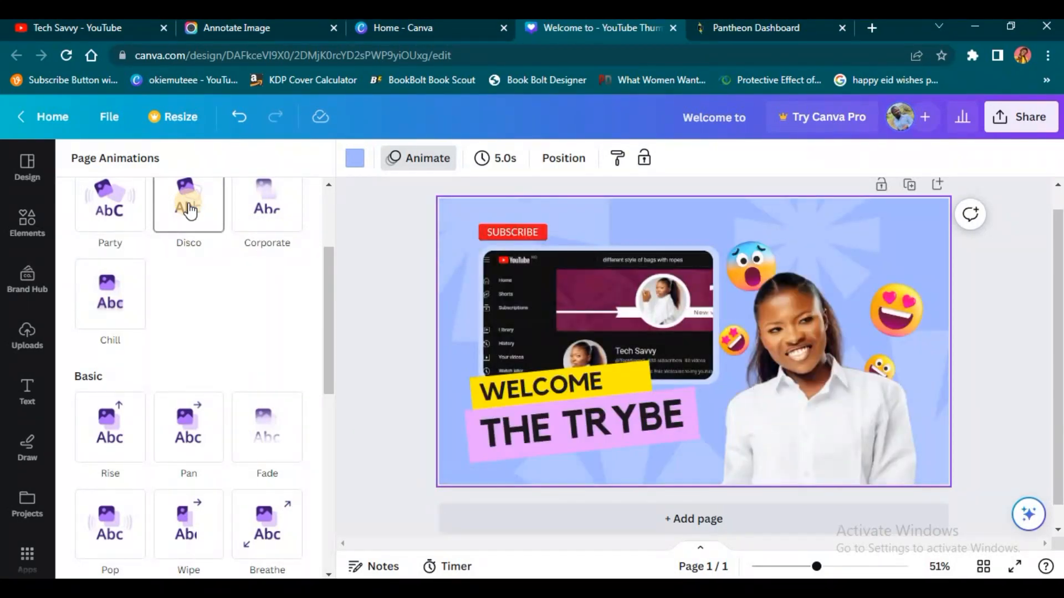
pyautogui.click(191, 460)
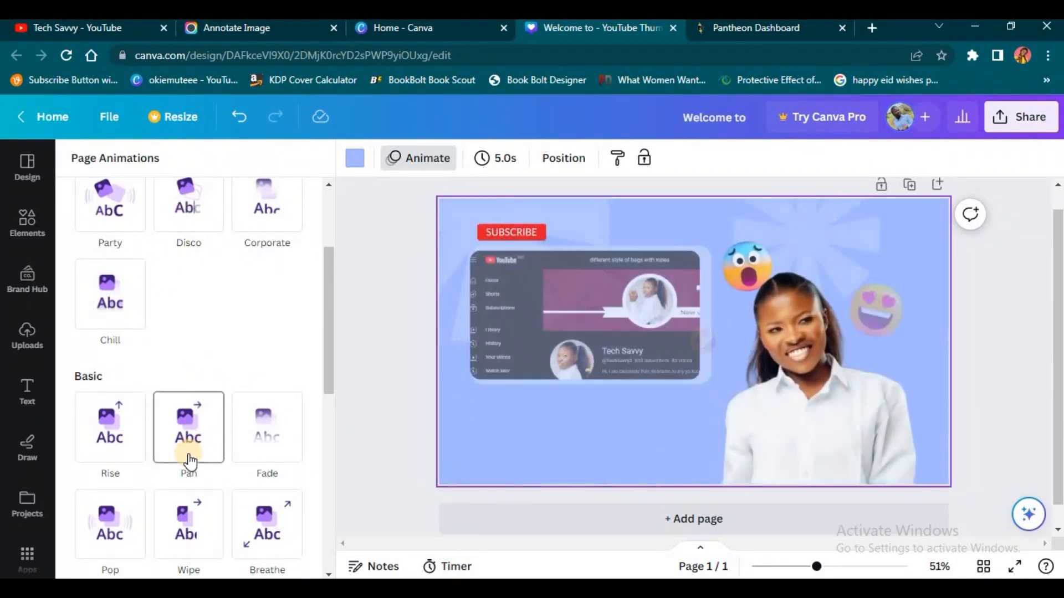
pyautogui.click(283, 442)
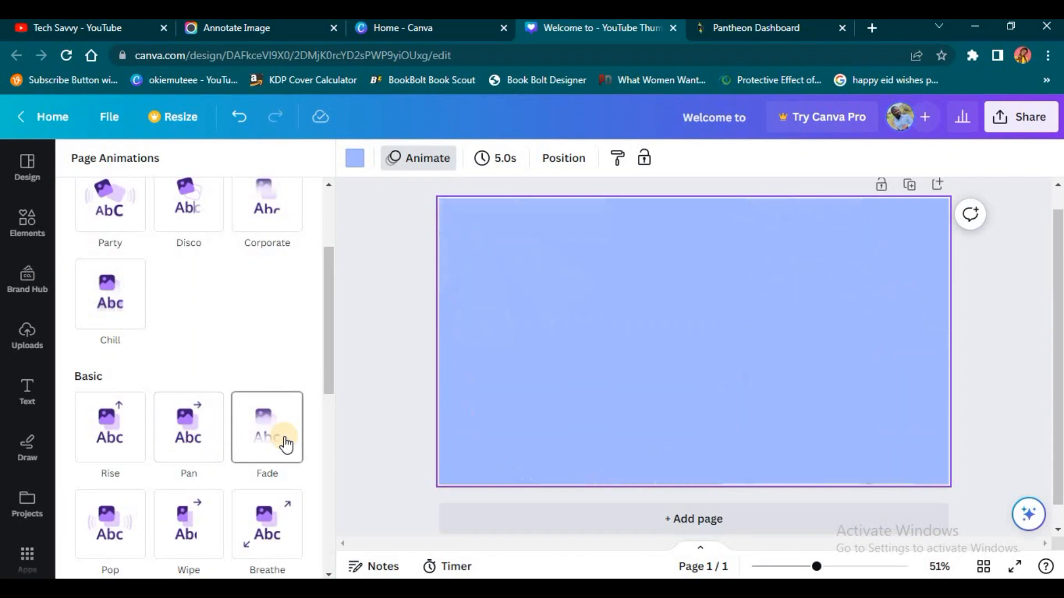
# Step: Try the Rise and Pop page animations, with Pop set to play on enter and on exit
pyautogui.click(114, 466)
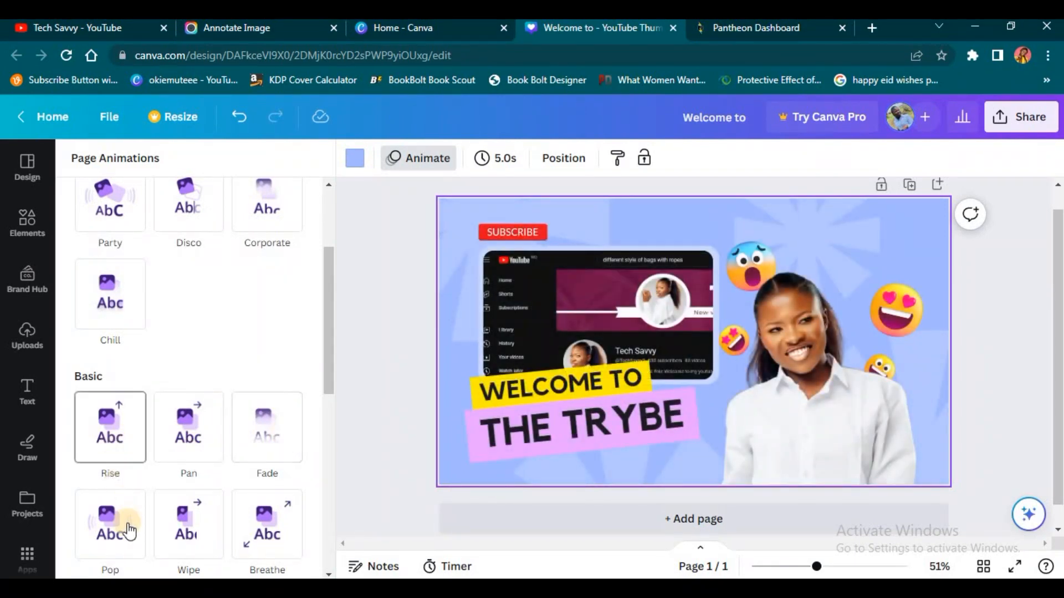
pyautogui.click(125, 531)
pyautogui.click(126, 530)
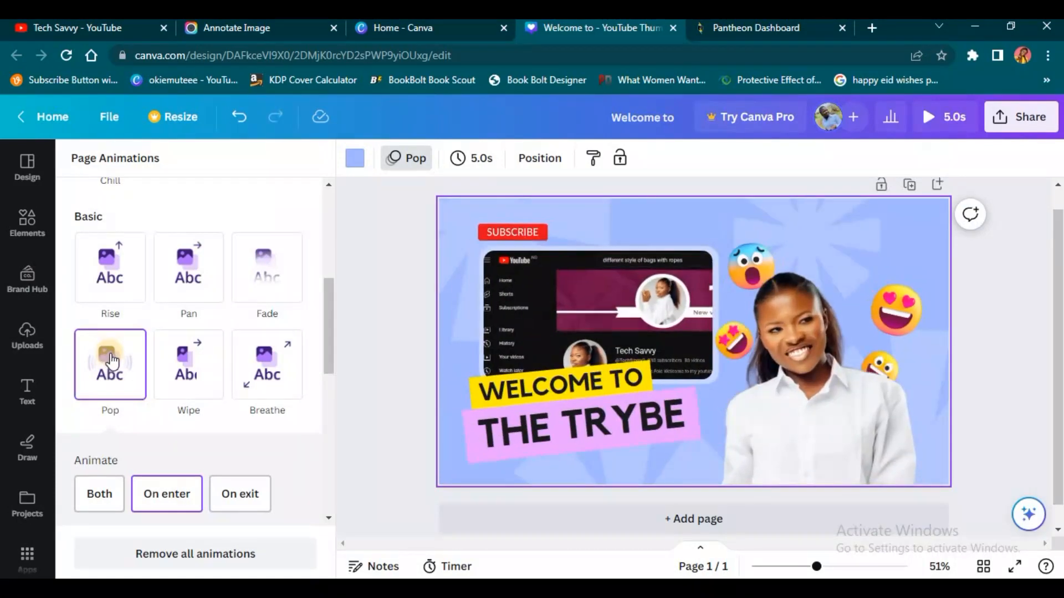
pyautogui.click(177, 478)
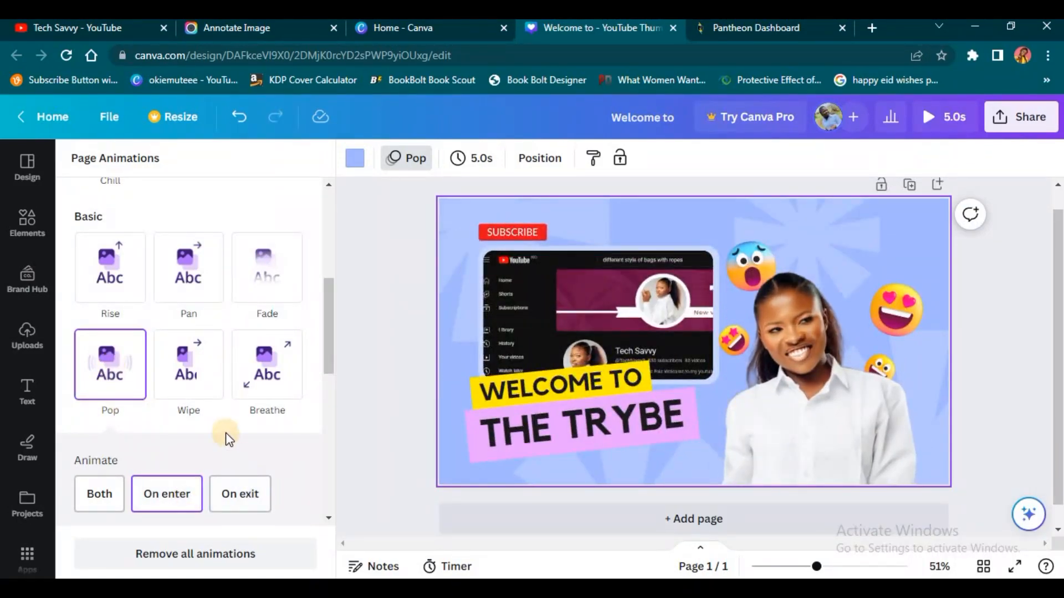
pyautogui.scroll(-3, 226, 435)
pyautogui.scroll(-2, 228, 439)
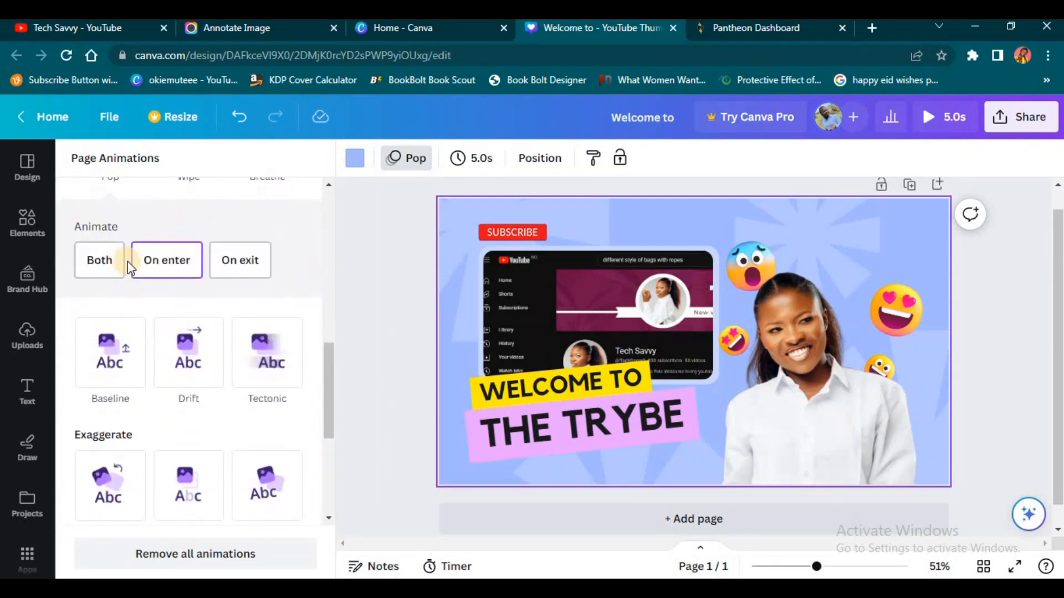
pyautogui.click(255, 263)
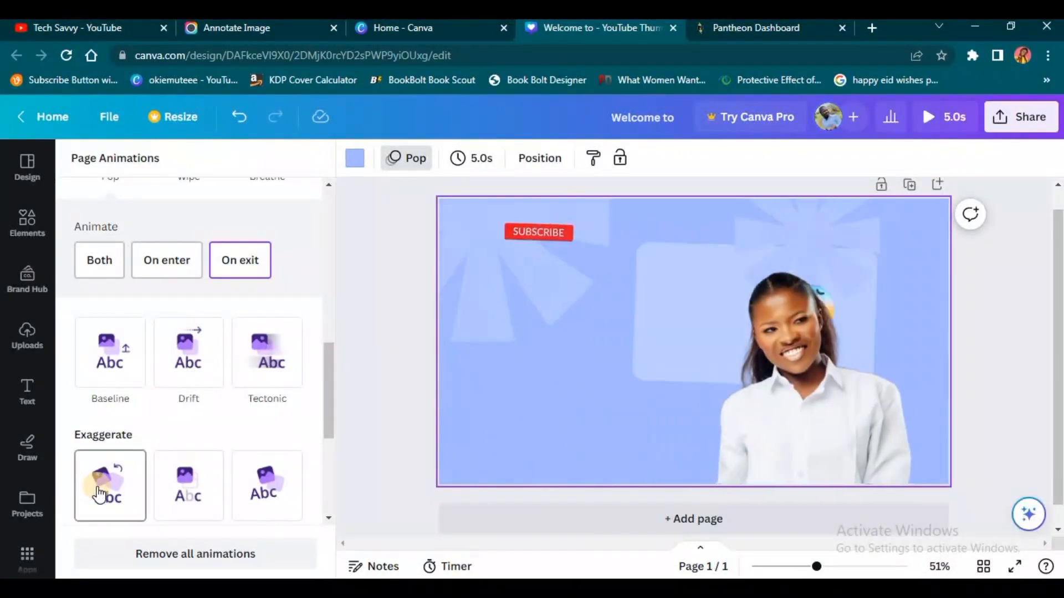
# Step: Apply the Tumble page animation from the Exaggerate group and look over the remaining animation styles
pyautogui.click(98, 493)
pyautogui.scroll(-1, 99, 493)
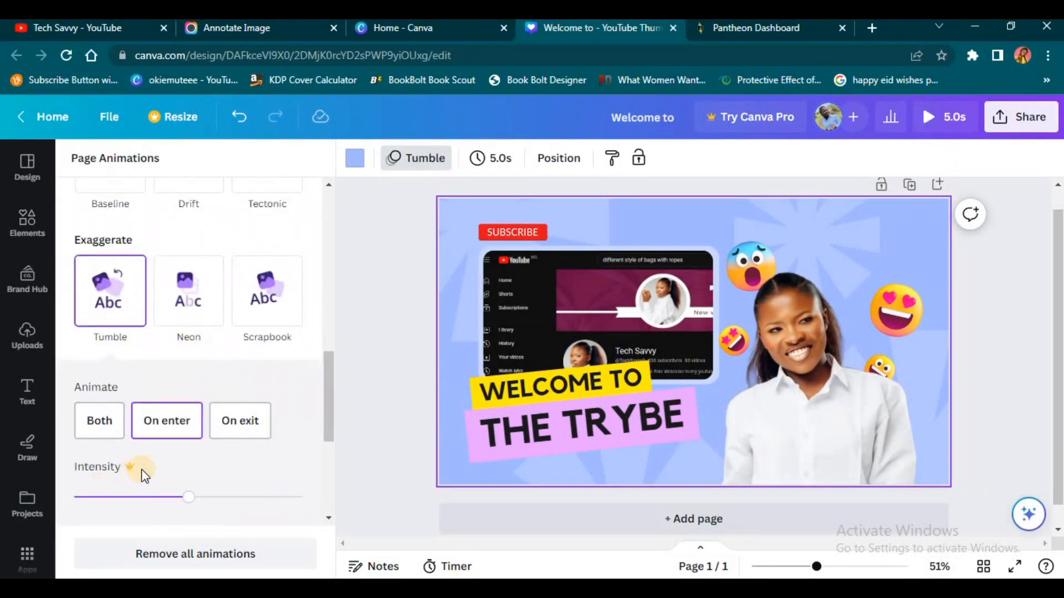
pyautogui.scroll(-4, 264, 368)
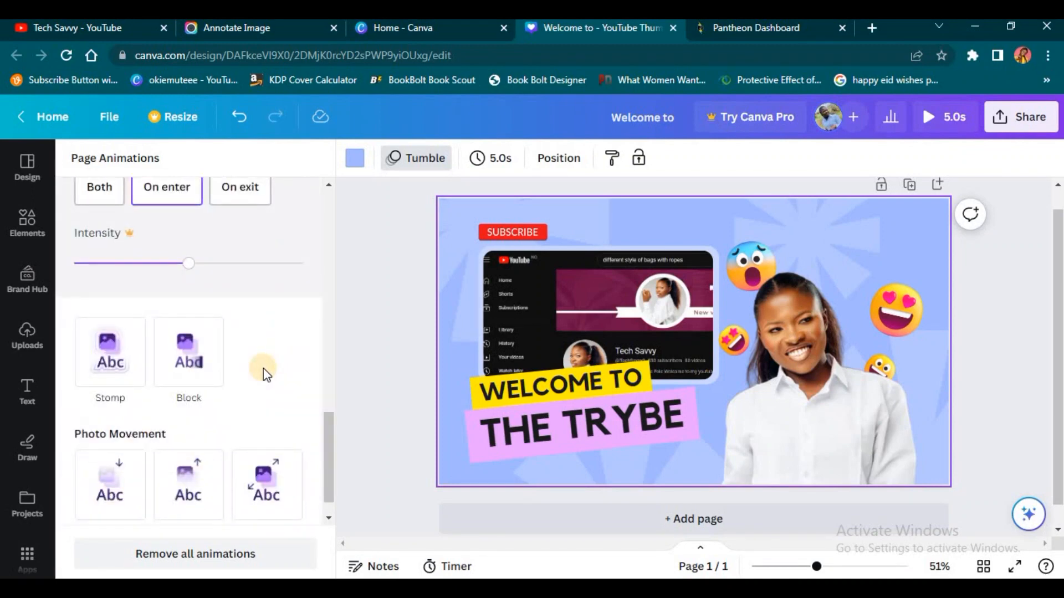
pyautogui.scroll(-1, 263, 369)
pyautogui.scroll(1, 261, 368)
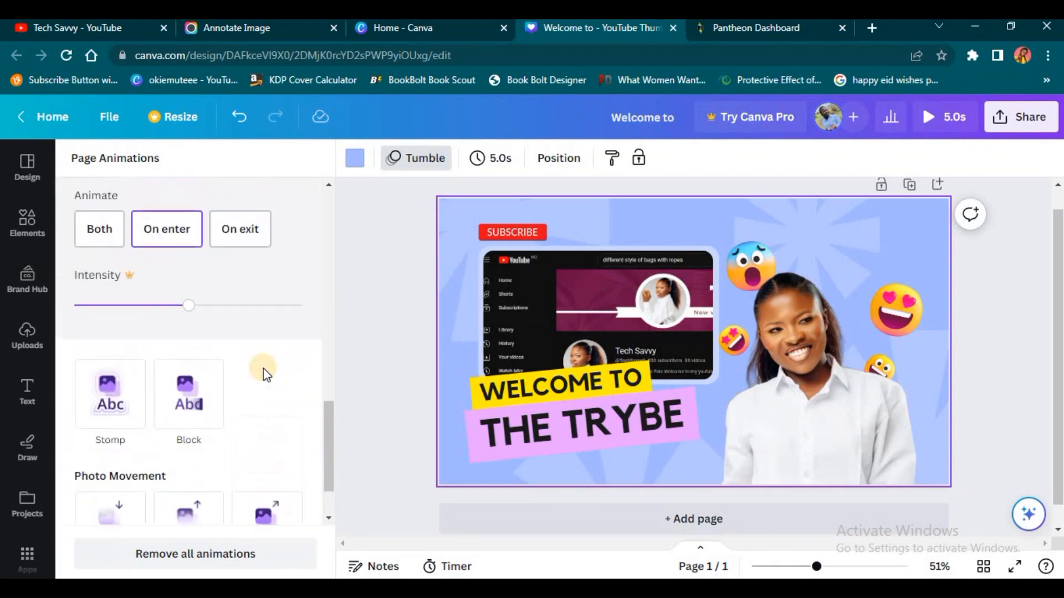
pyautogui.scroll(-1, 262, 366)
pyautogui.scroll(10, 262, 366)
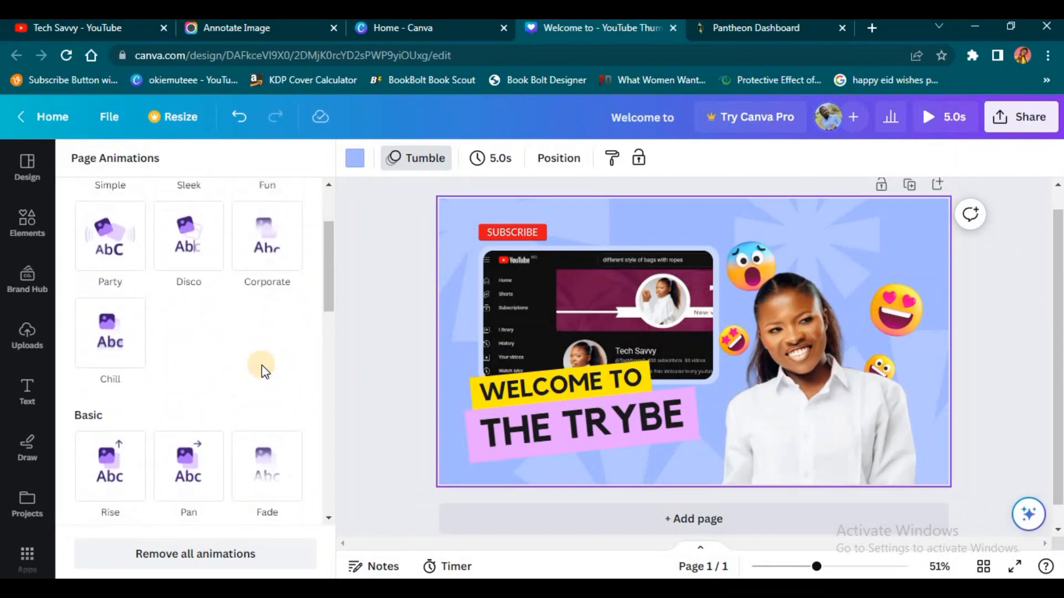
pyautogui.scroll(1, 261, 365)
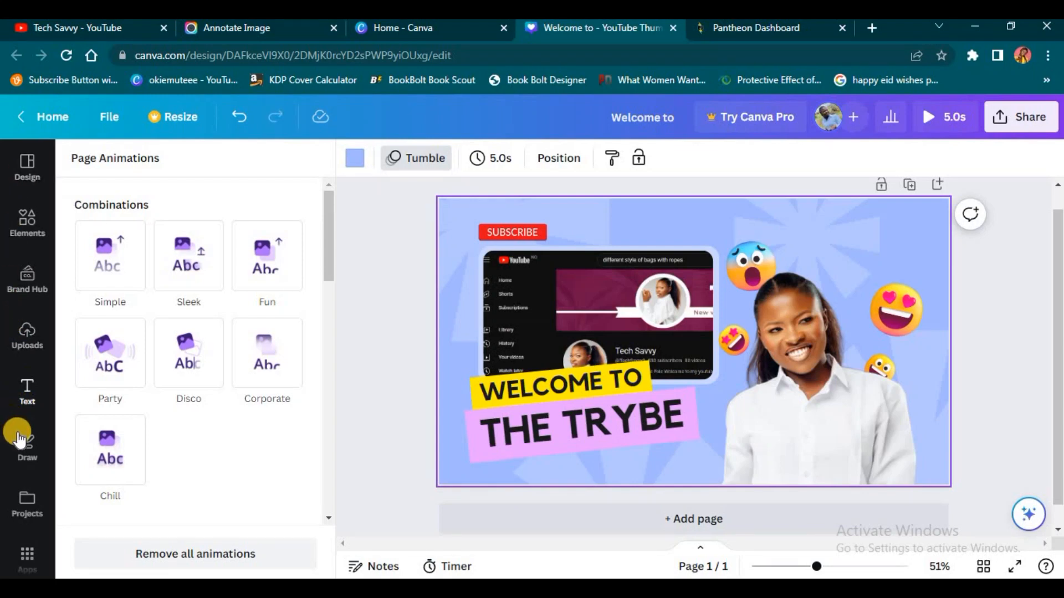
# Step: Play a sample of the recently used audio track "Video Game Blockbuster" and add it to the design
pyautogui.scroll(-5, 19, 438)
pyautogui.click(25, 368)
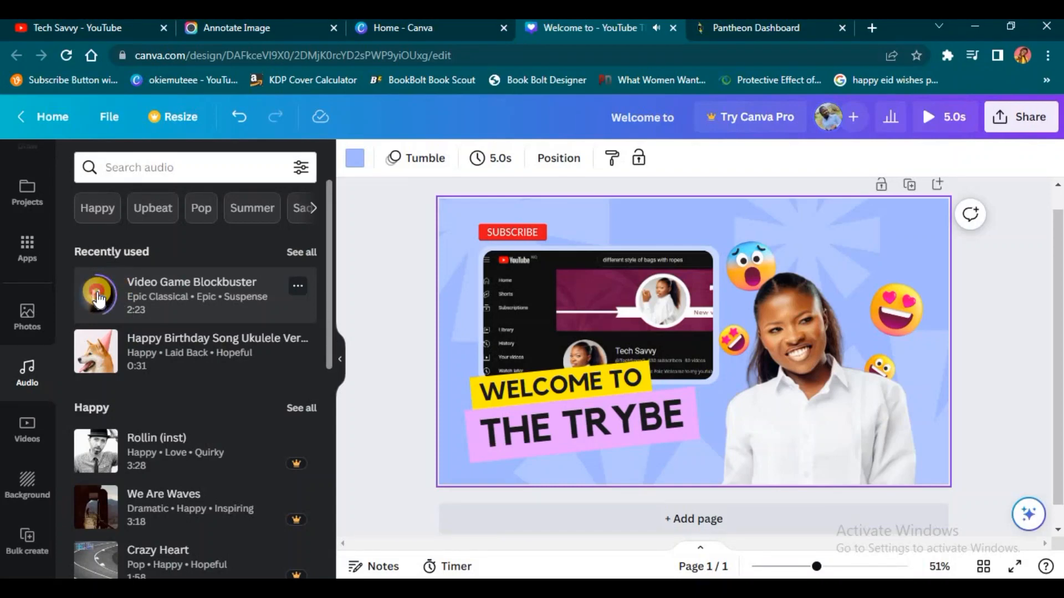
pyautogui.click(98, 300)
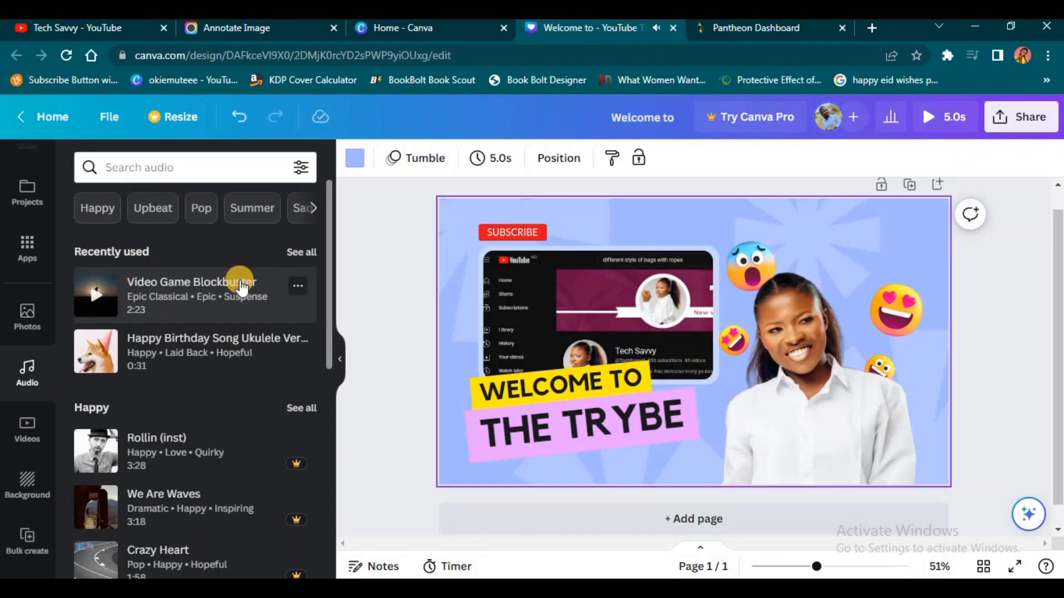
pyautogui.click(241, 284)
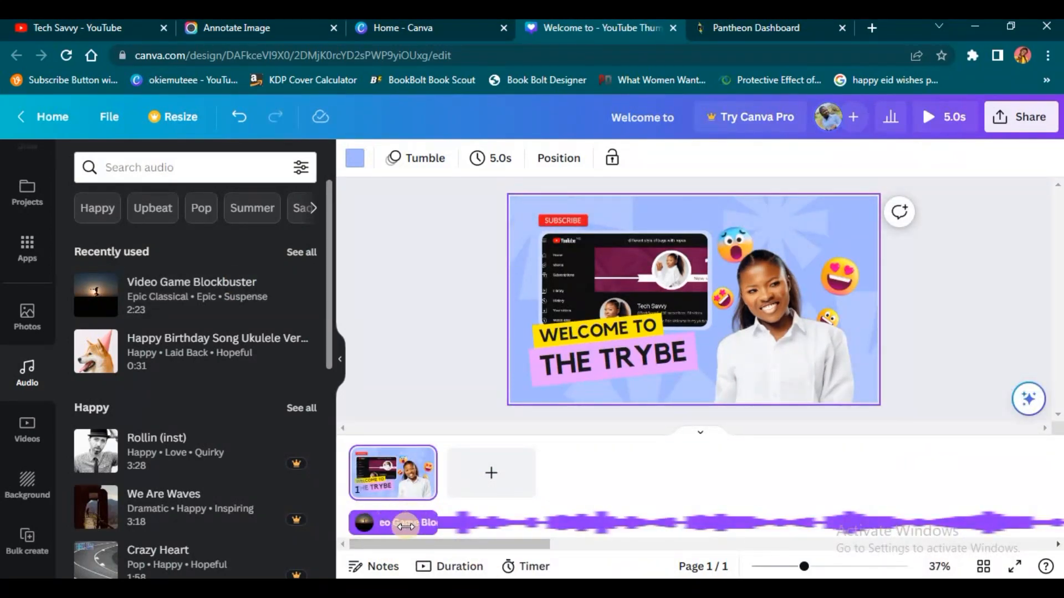
# Step: Give the audio track a 0.1 s fade in and a 0.2 s fade out, and adjust which part of it plays
pyautogui.click(389, 527)
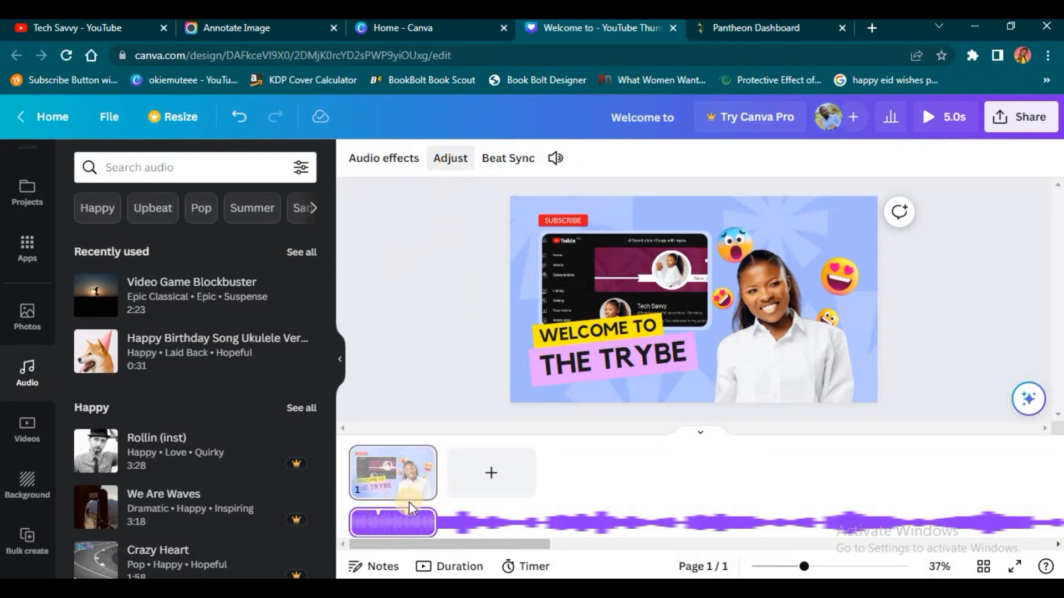
pyautogui.click(384, 160)
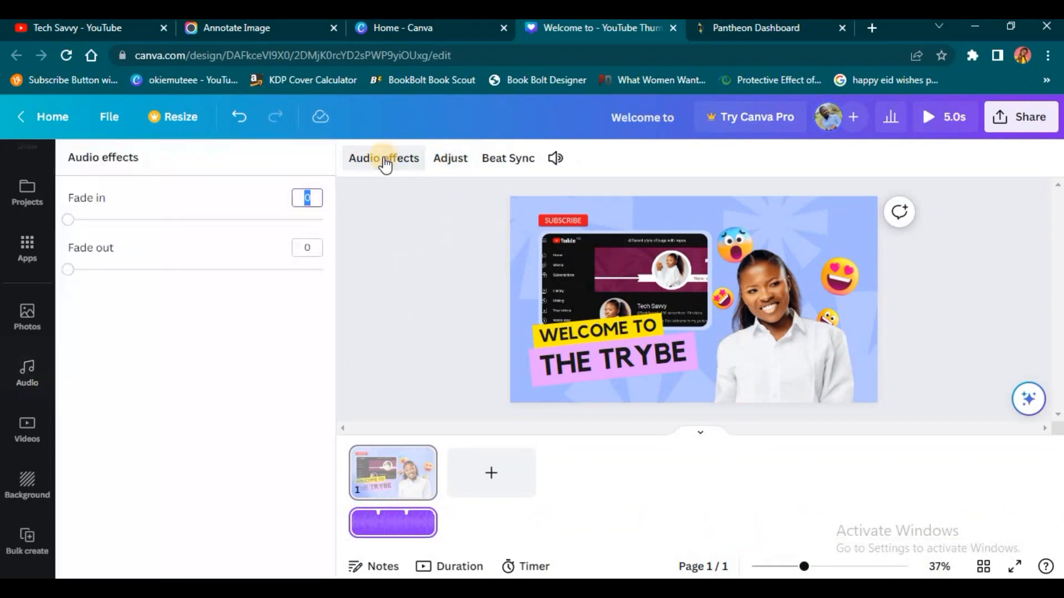
pyautogui.click(66, 220)
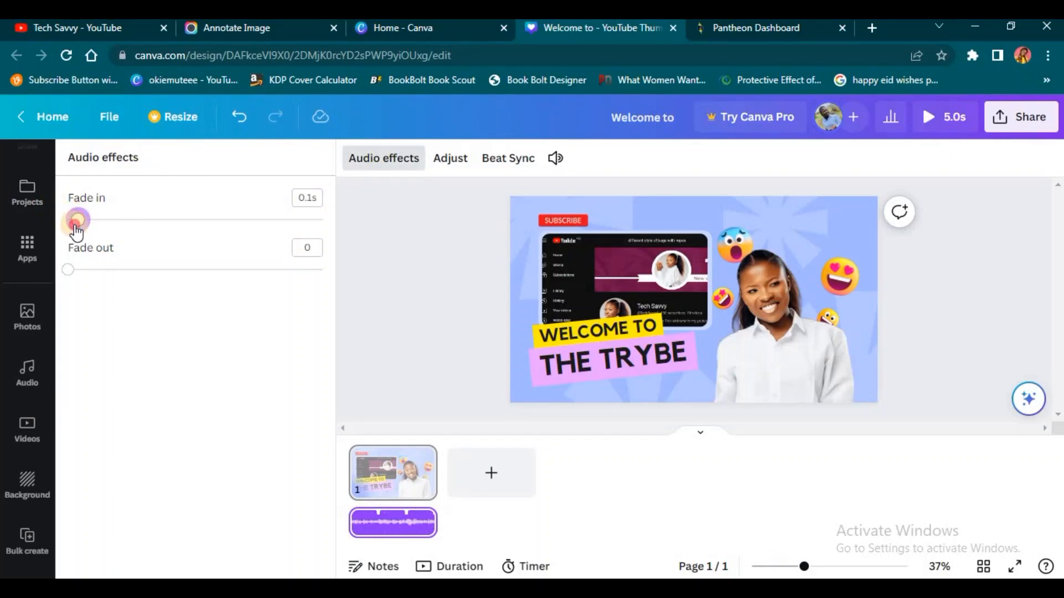
pyautogui.moveTo(74, 225); pyautogui.dragTo(78, 238)
pyautogui.click(68, 269)
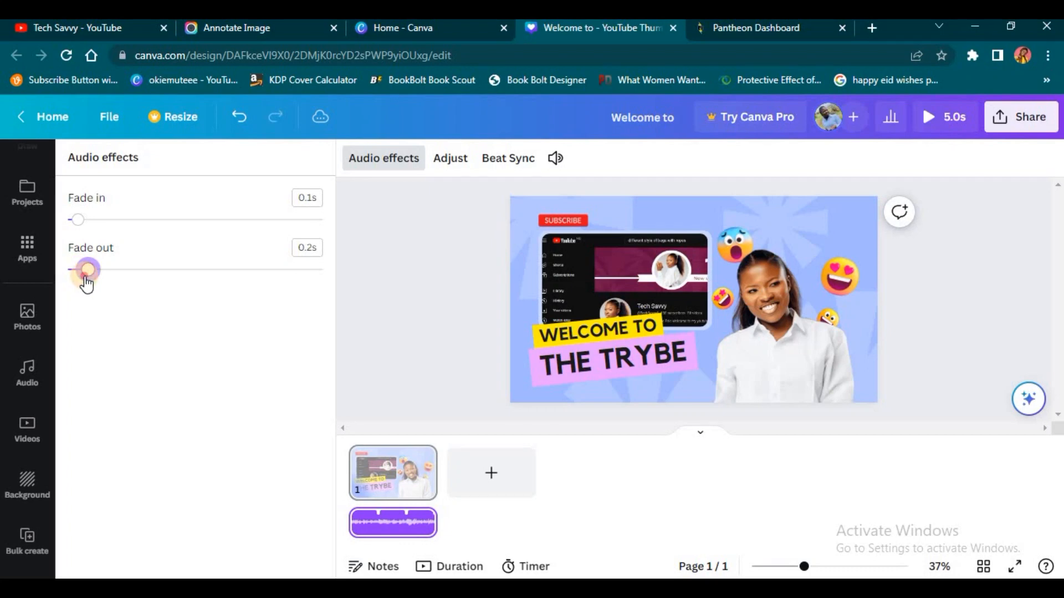
pyautogui.click(451, 161)
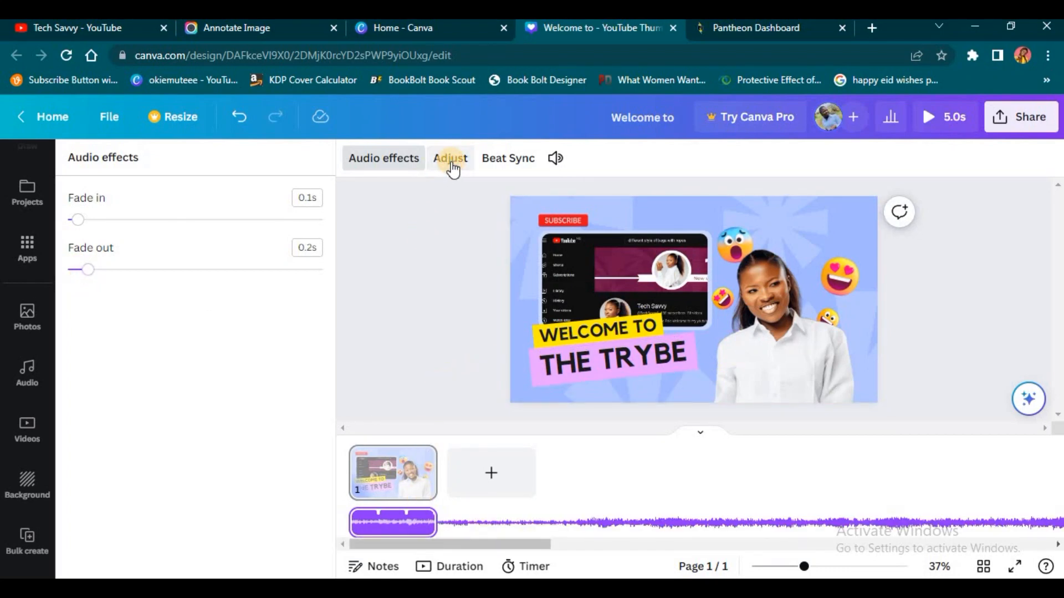
pyautogui.moveTo(457, 528); pyautogui.dragTo(434, 510)
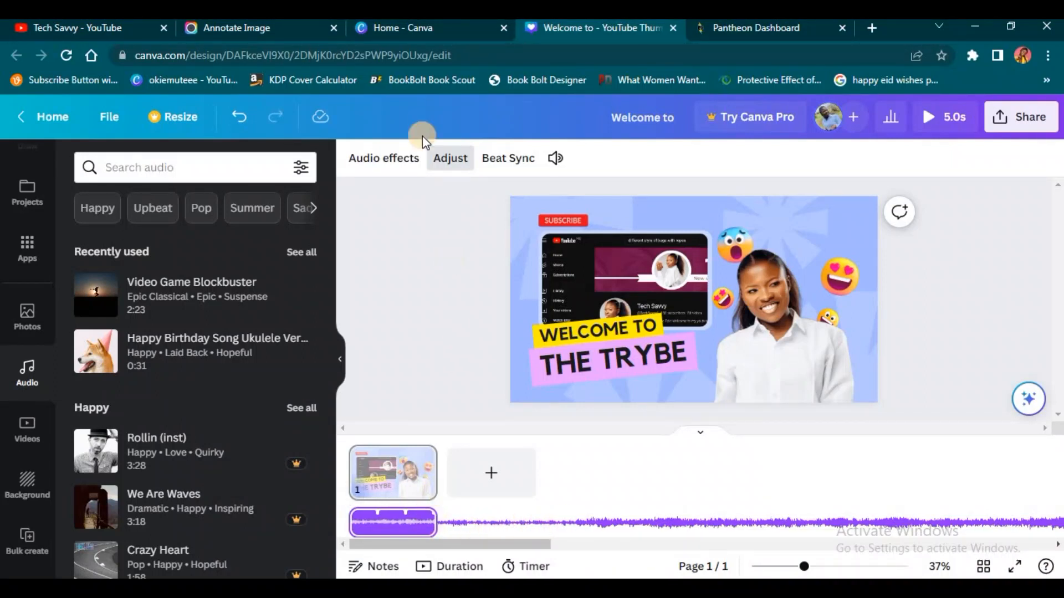
# Step: Try muting the audio track and set its volume back to 100
pyautogui.click(554, 166)
pyautogui.moveTo(339, 235); pyautogui.dragTo(480, 236)
pyautogui.click(534, 210)
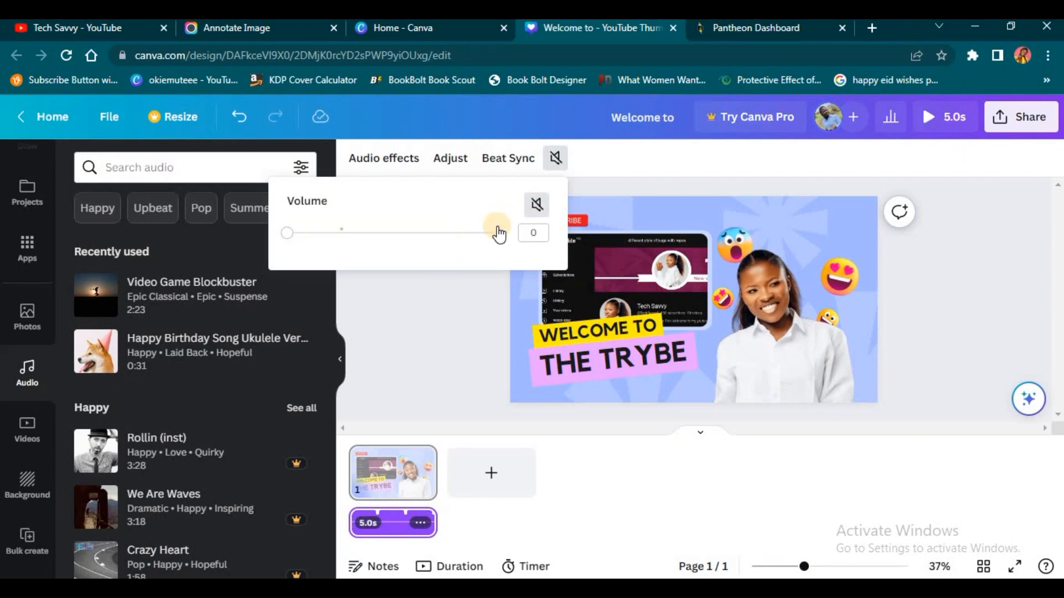
pyautogui.click(545, 206)
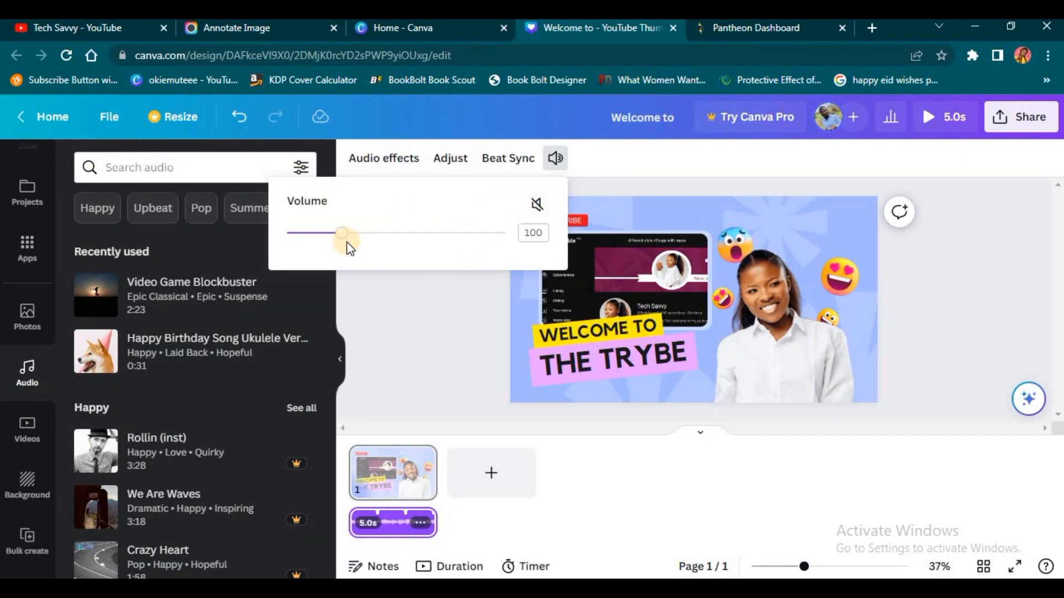
pyautogui.moveTo(330, 228); pyautogui.dragTo(345, 261)
pyautogui.click(371, 399)
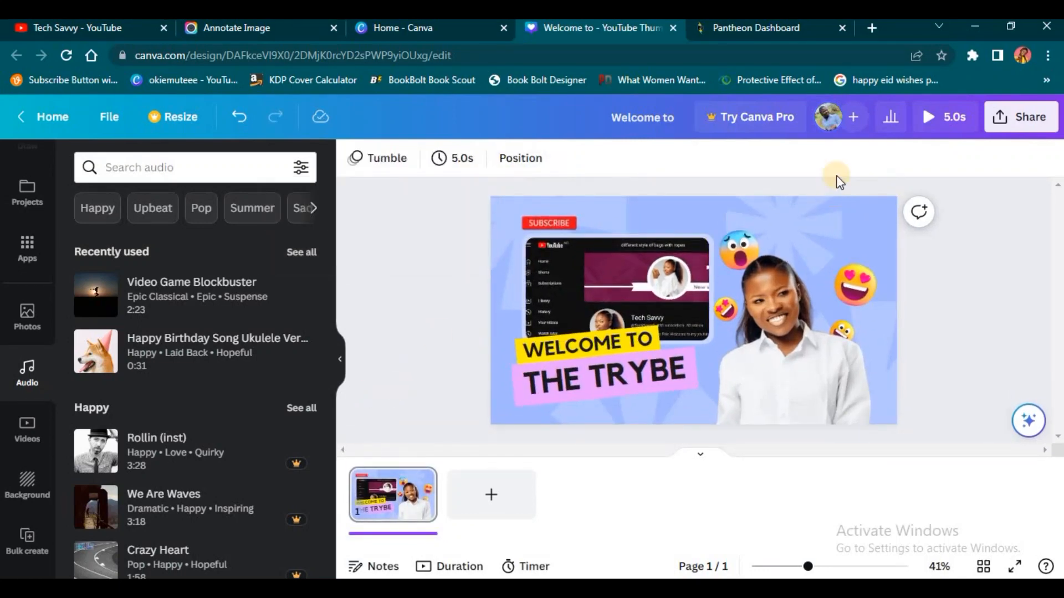
# Step: Play the animated design with its music in the preview, replay it and close the preview
pyautogui.click(924, 122)
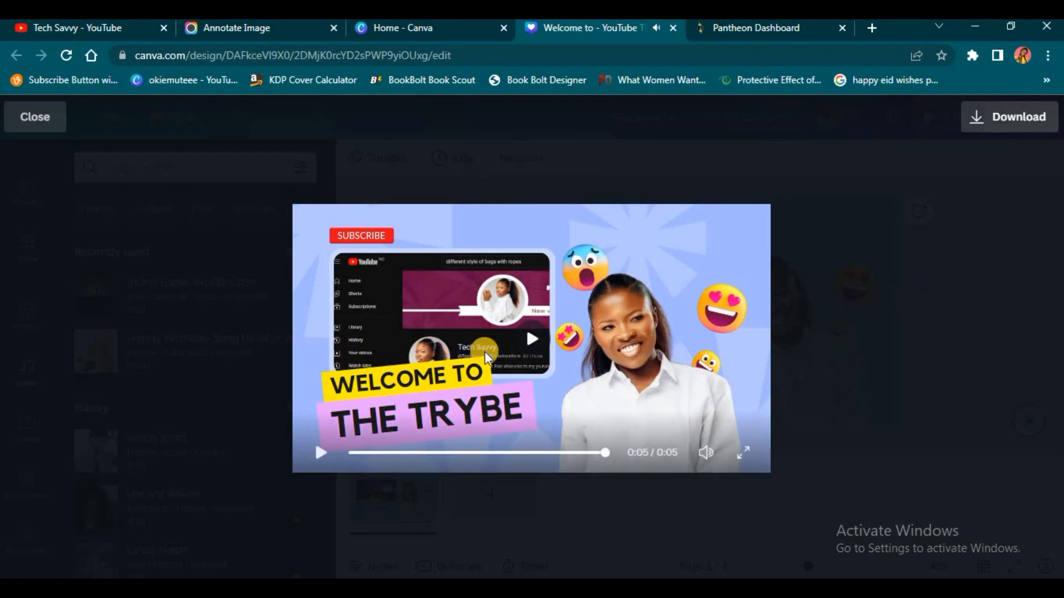
pyautogui.click(324, 453)
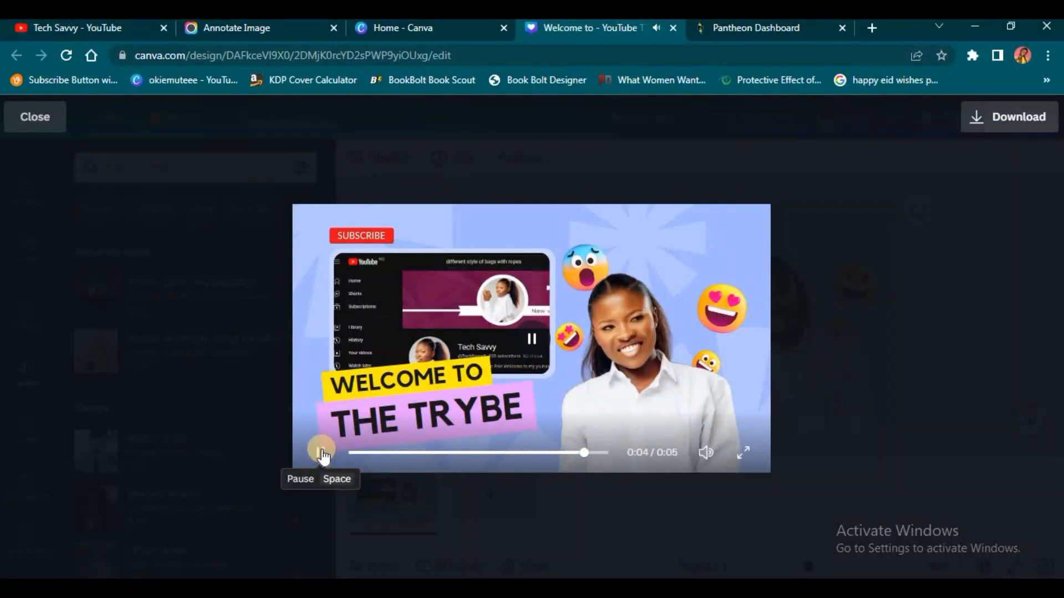
pyautogui.click(322, 452)
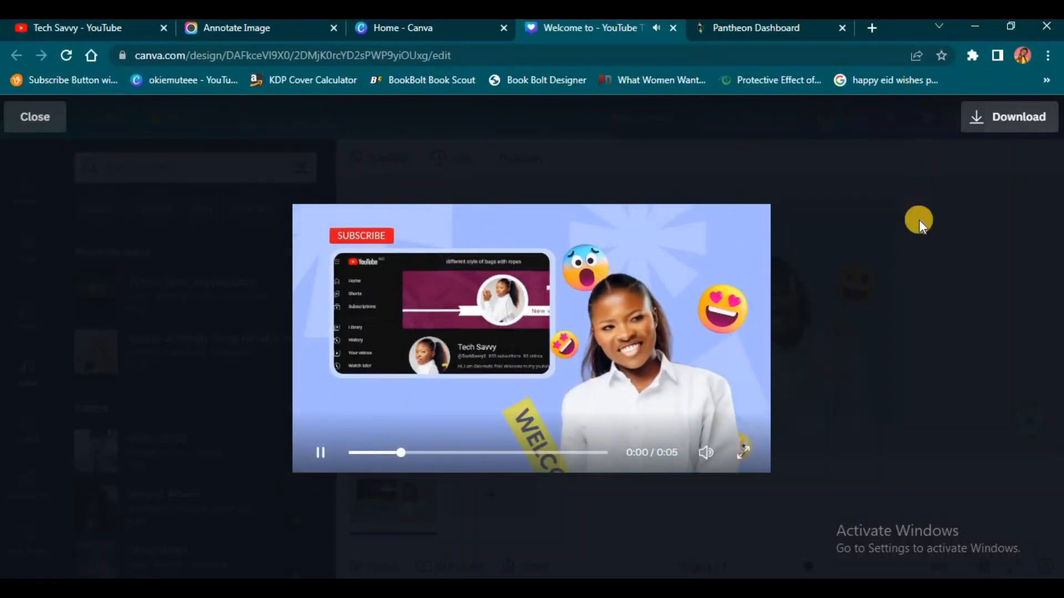
pyautogui.click(919, 228)
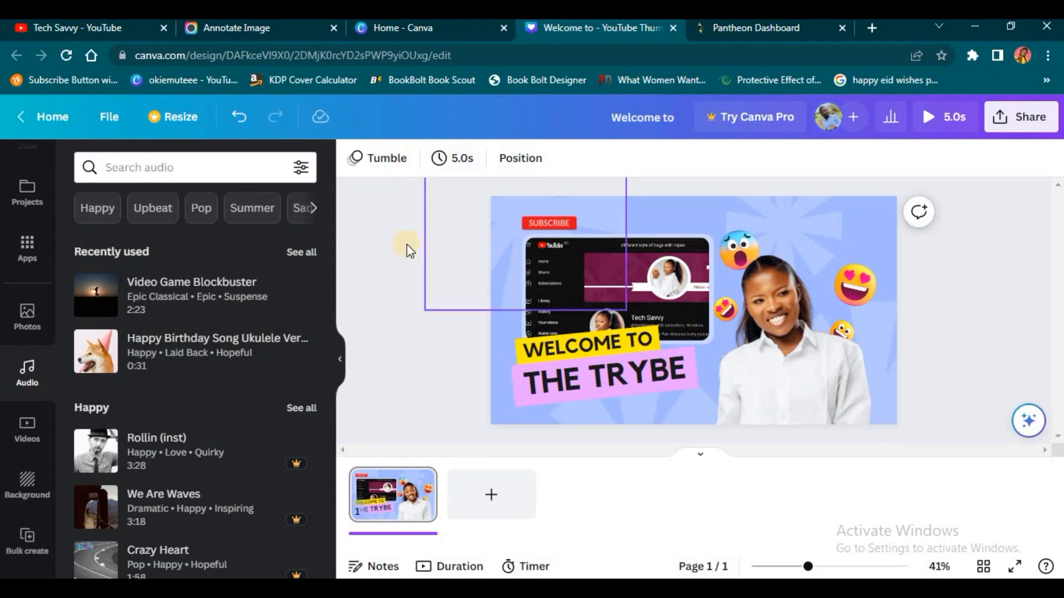
pyautogui.click(553, 208)
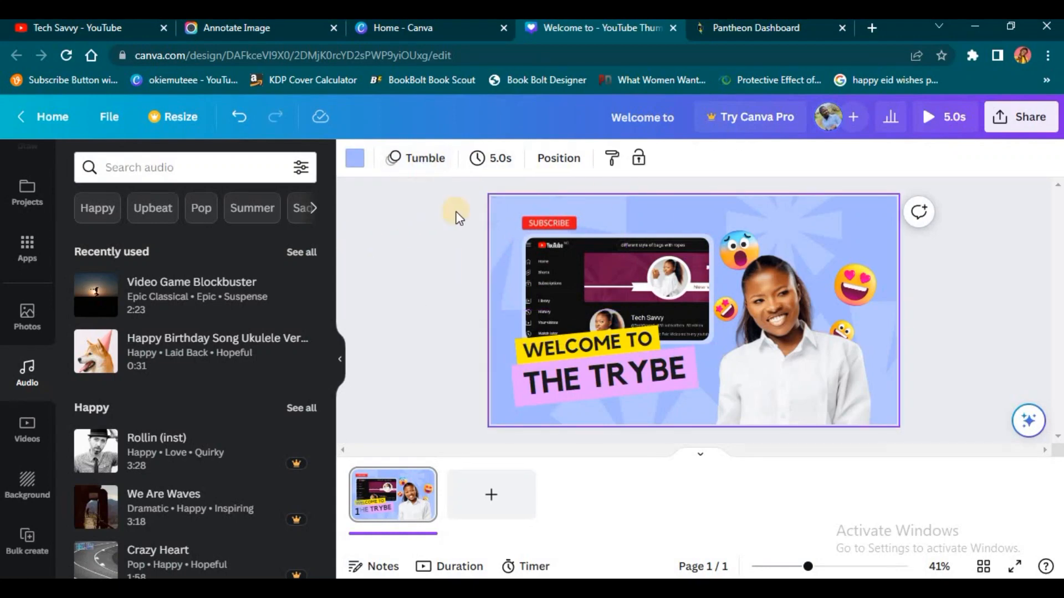
pyautogui.click(419, 160)
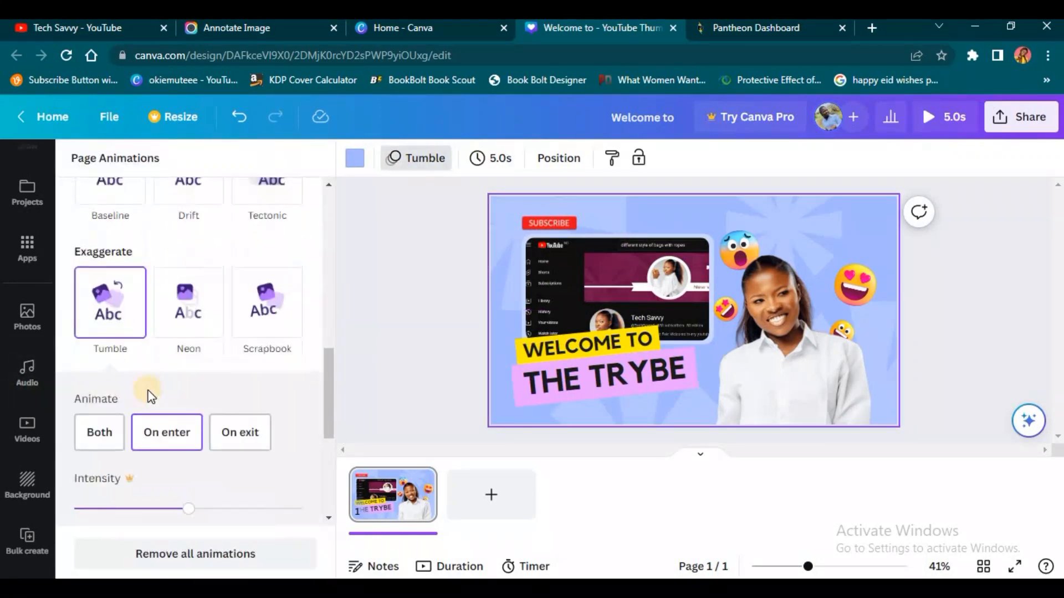
pyautogui.scroll(5, 152, 388)
pyautogui.scroll(3, 152, 388)
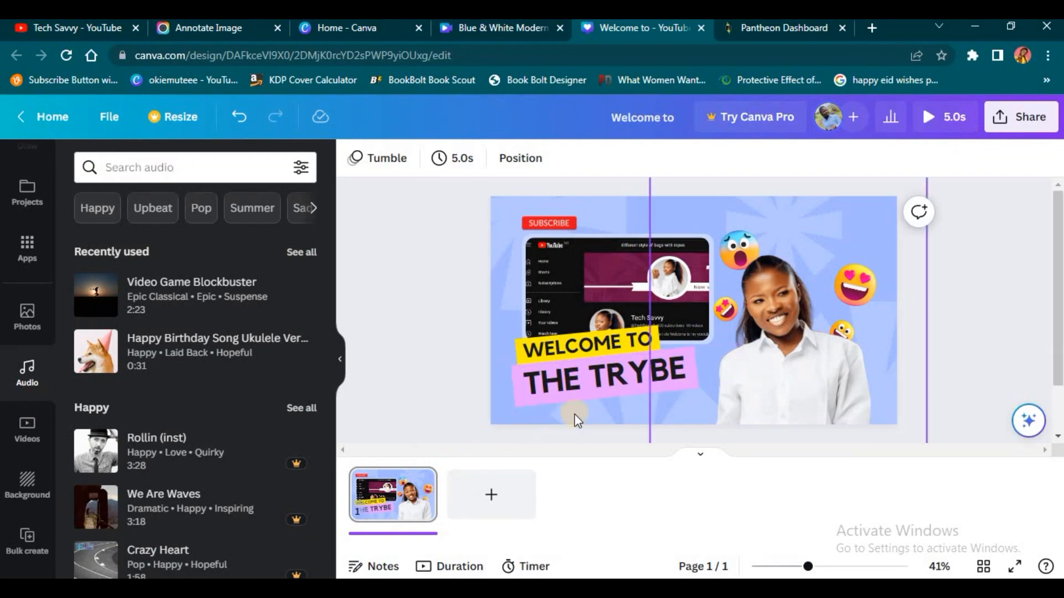
# Step: Duplicate the page and change the copy's yellow text to "THANKS FOR" and its pink text to "WATCHING"
pyautogui.click(429, 516)
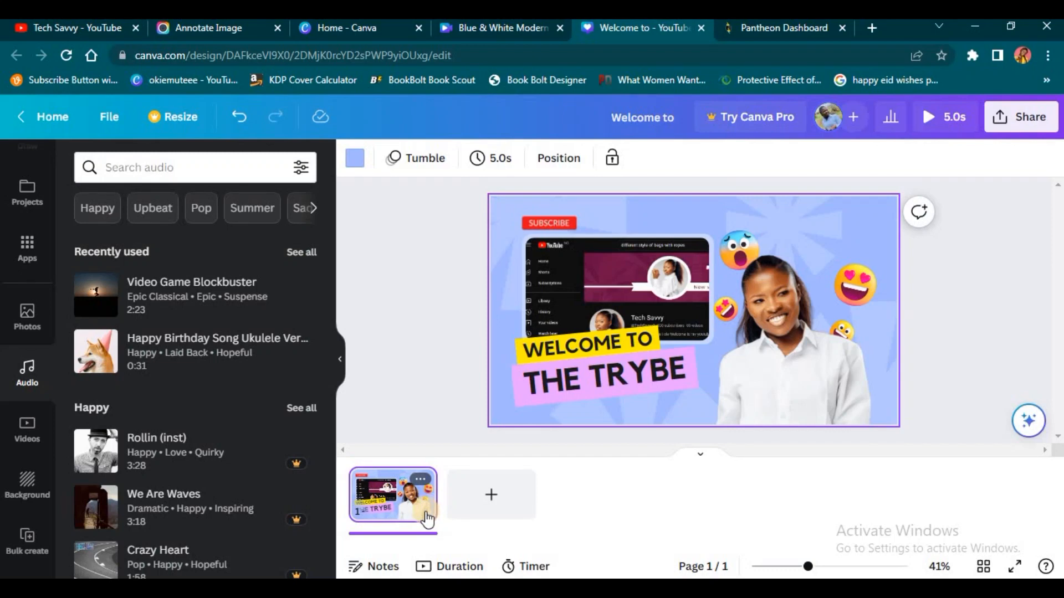
pyautogui.hotkey('ctrl', 'd')
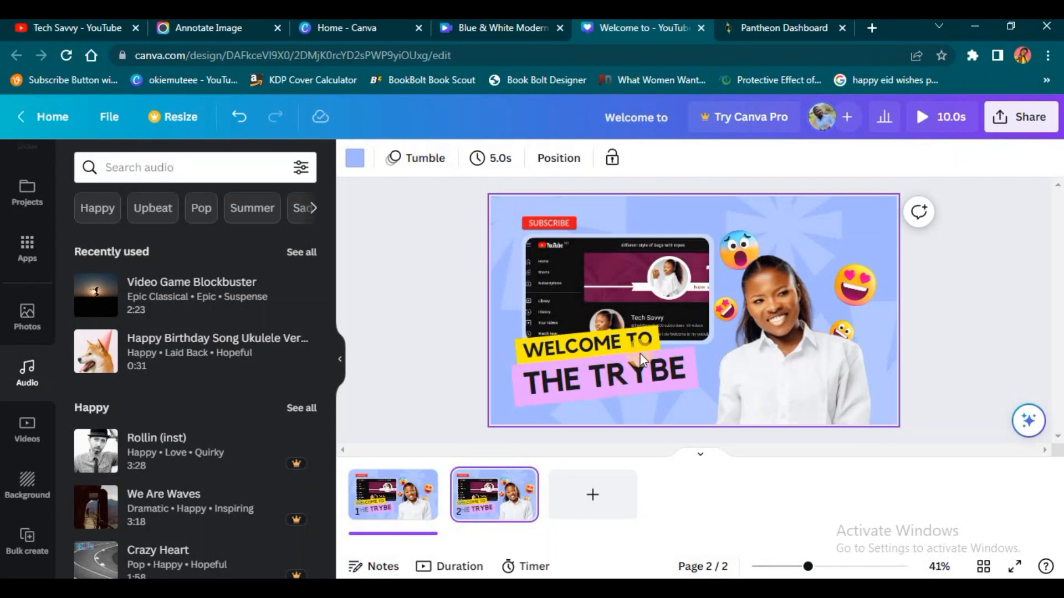
pyautogui.click(581, 343)
pyautogui.doubleClick(581, 343)
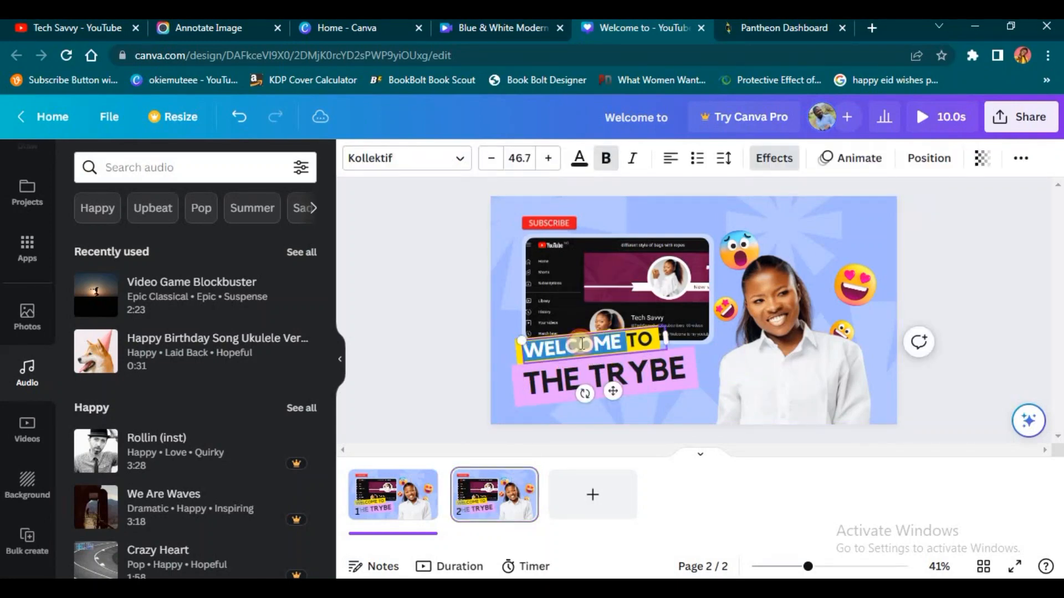
pyautogui.write('T')
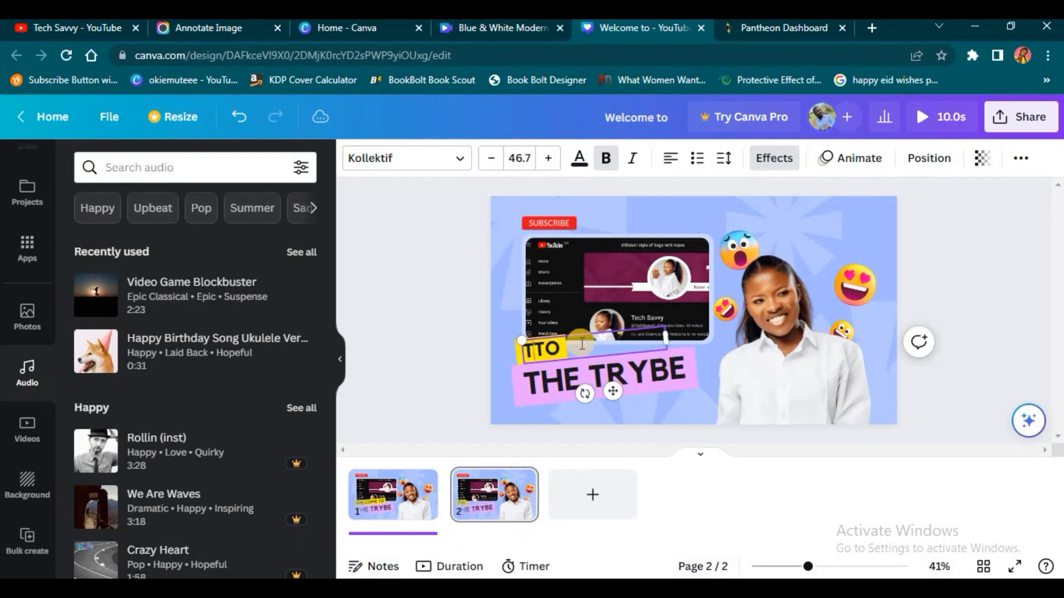
pyautogui.write('HANKS FOR')
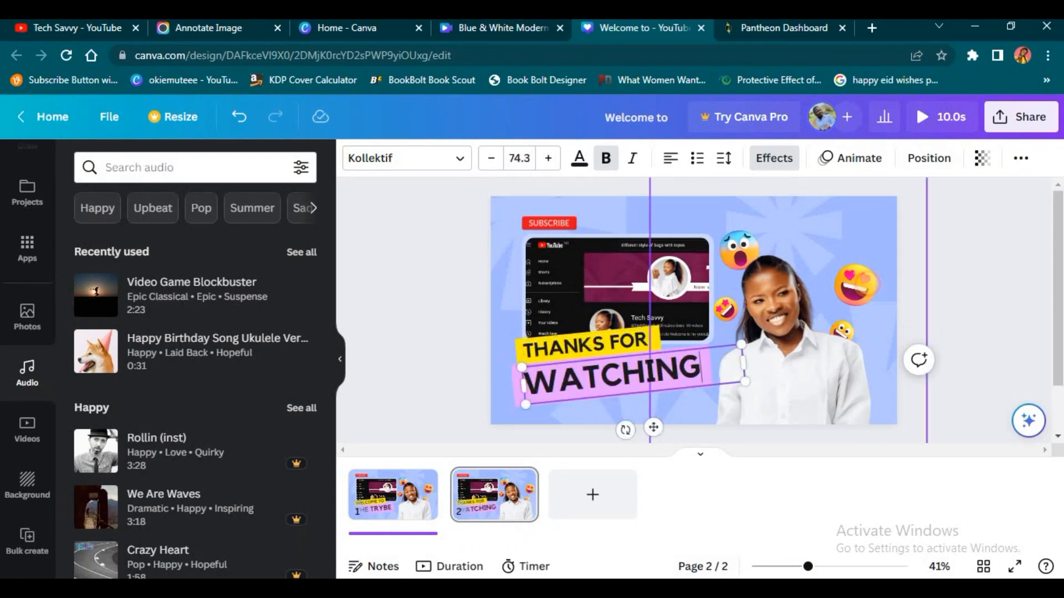
pyautogui.click(972, 270)
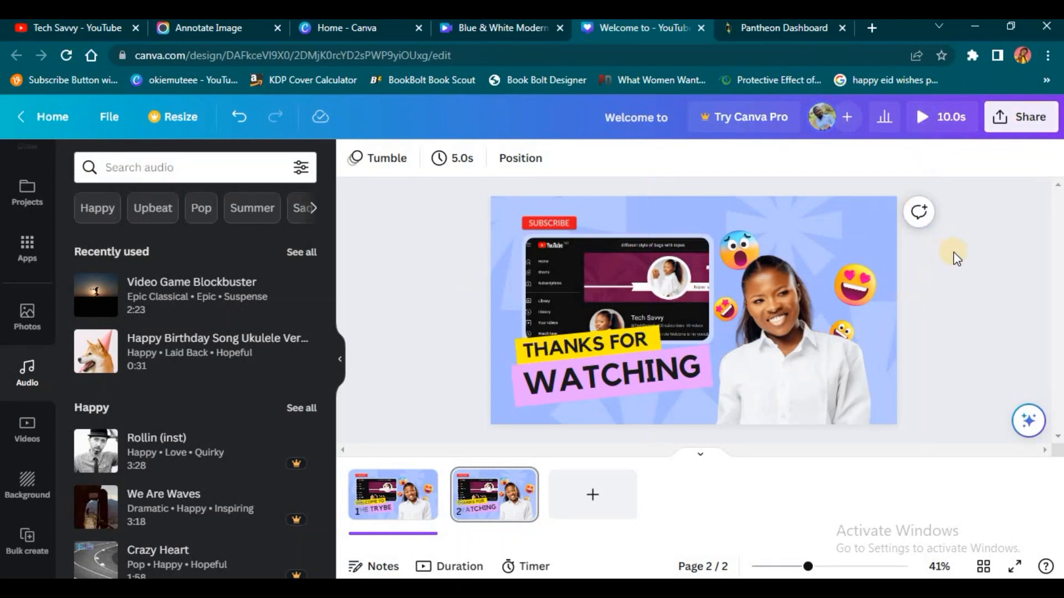
# Step: Duplicate the "WELCOME TO THE TRYBE" page and add a Color Wipe transition between it and its copy
pyautogui.click(397, 488)
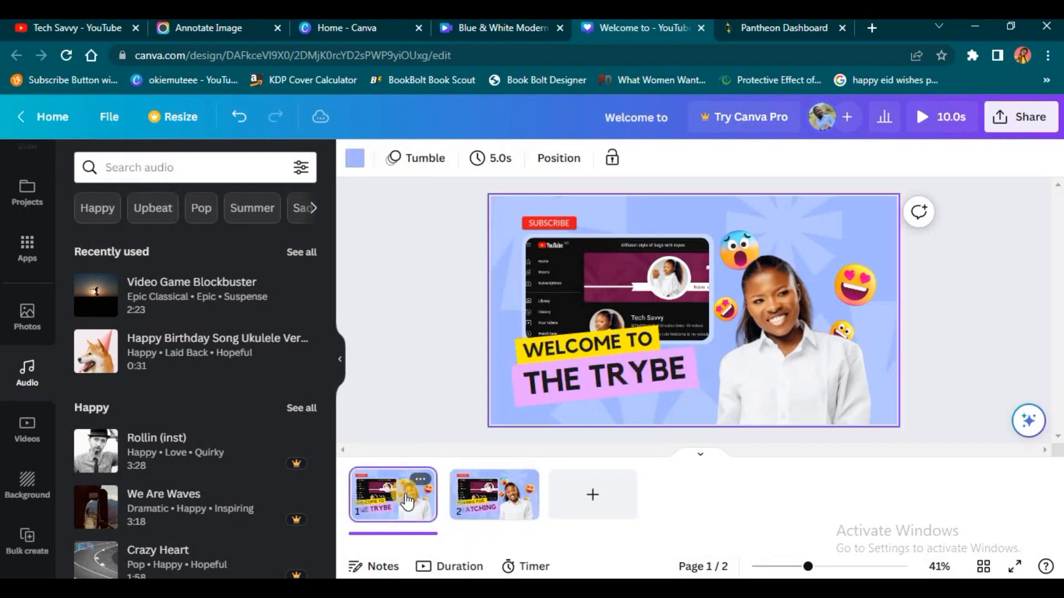
pyautogui.hotkey('ctrl', 'd')
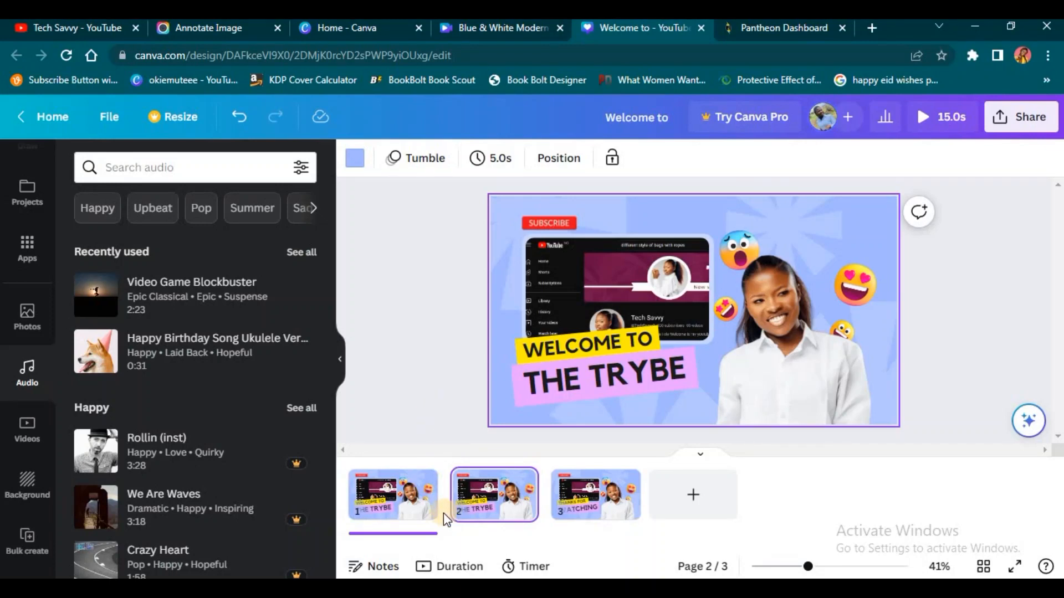
pyautogui.moveTo(443, 506)
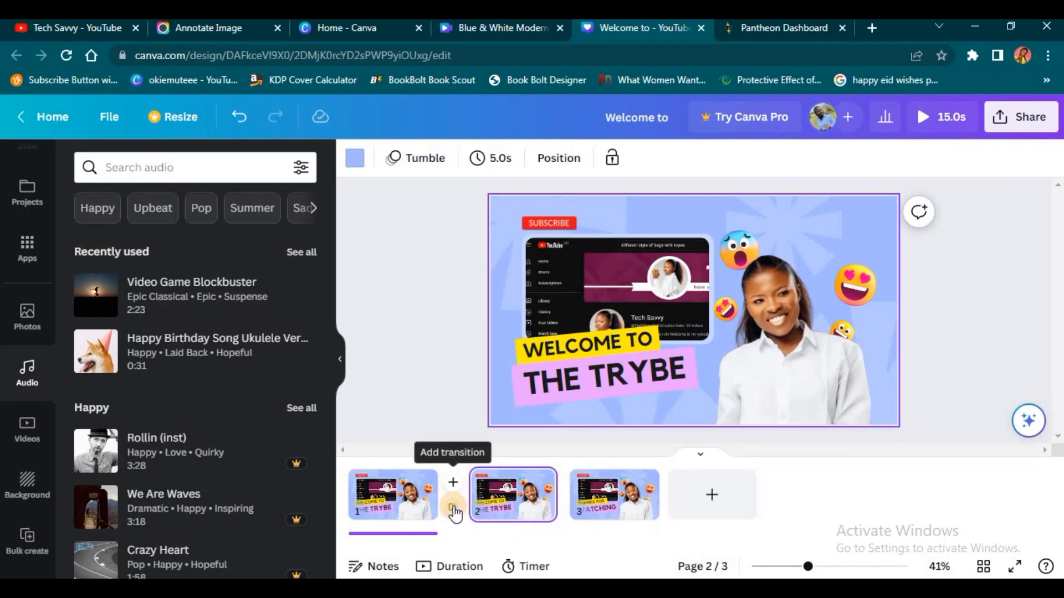
pyautogui.click(452, 507)
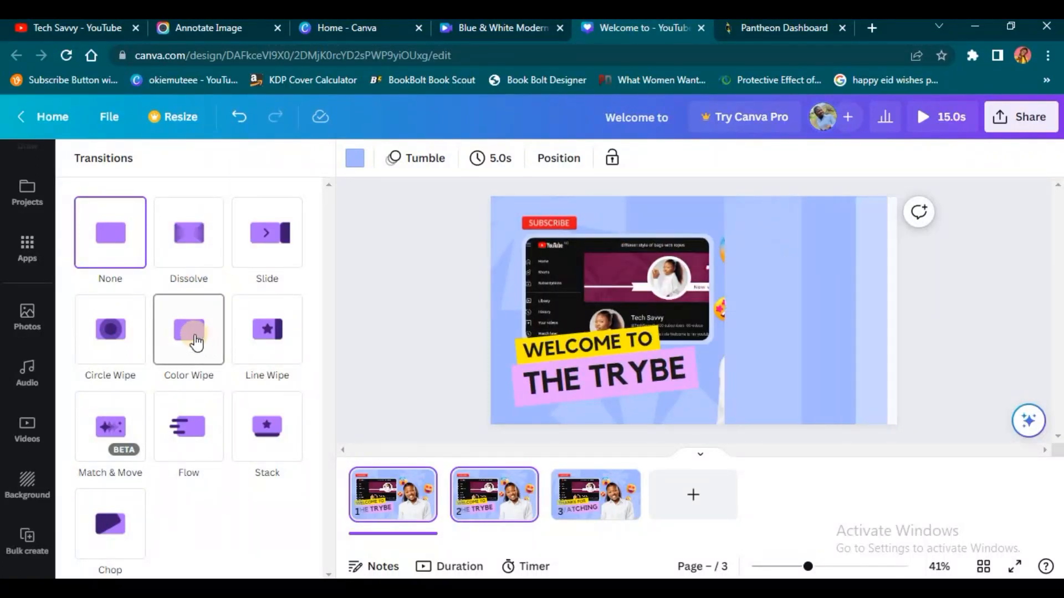
pyautogui.click(188, 335)
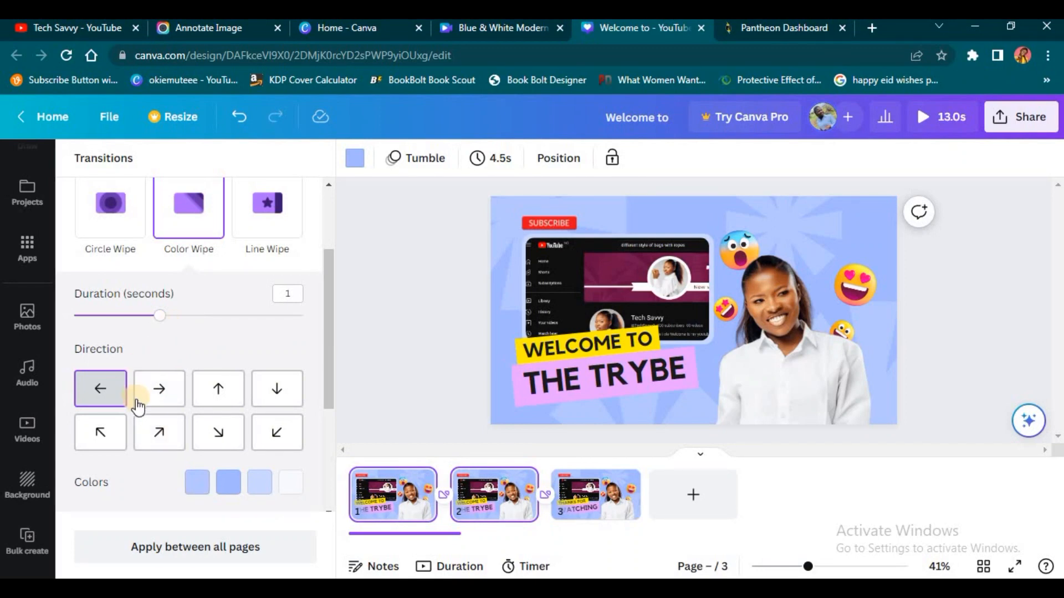
# Step: Try several Color Wipe directions and set the transition to run diagonally toward the lower left
pyautogui.click(168, 449)
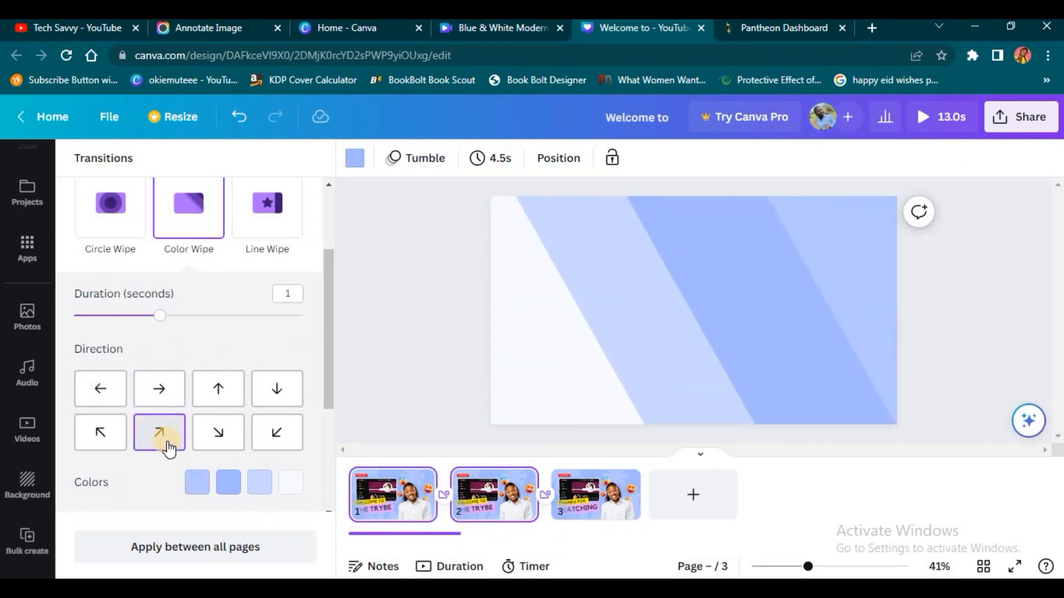
pyautogui.click(220, 426)
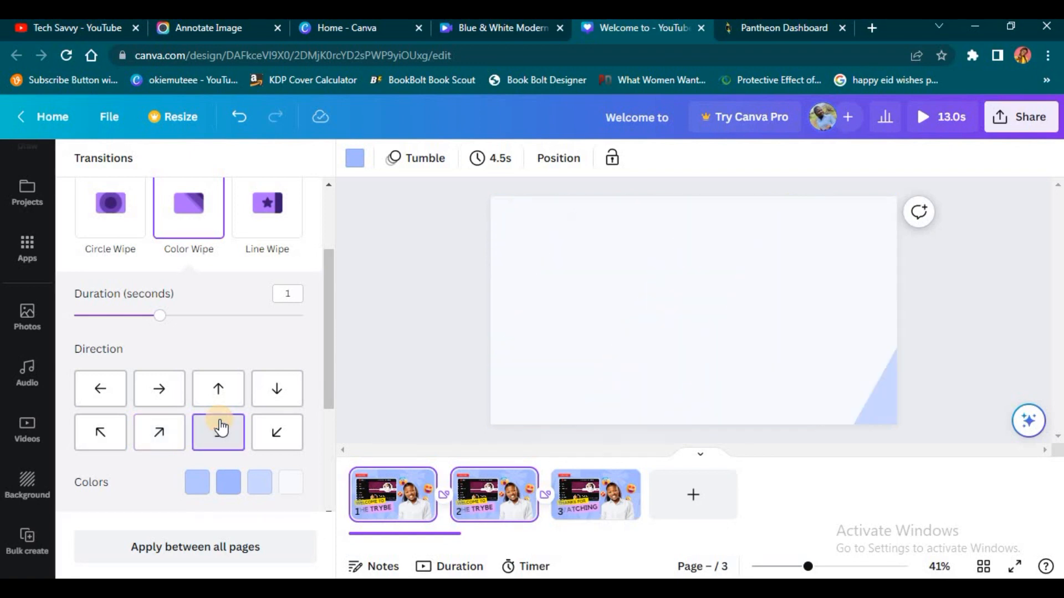
pyautogui.click(229, 391)
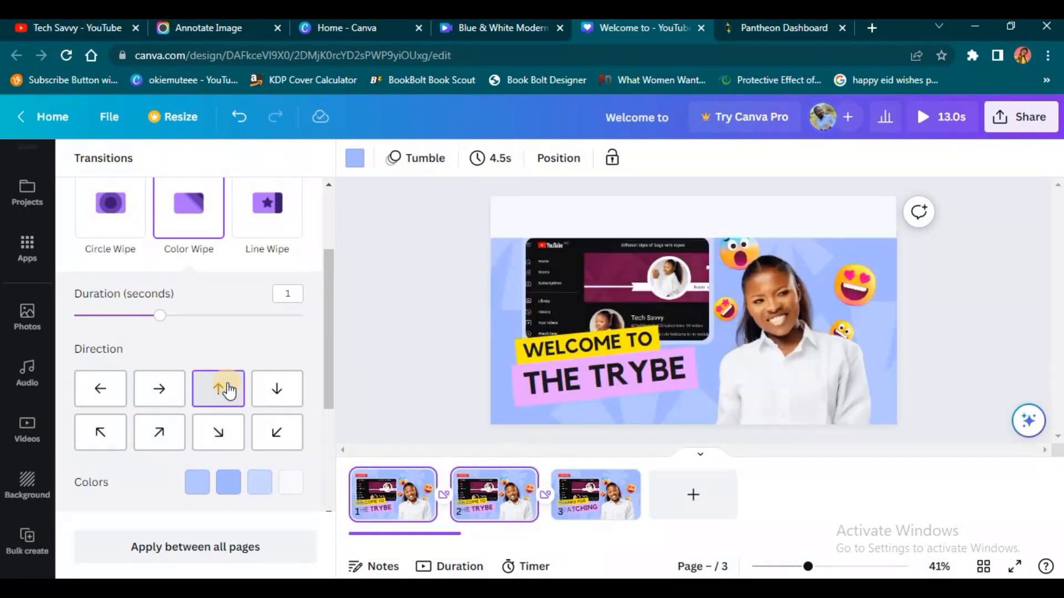
pyautogui.click(292, 400)
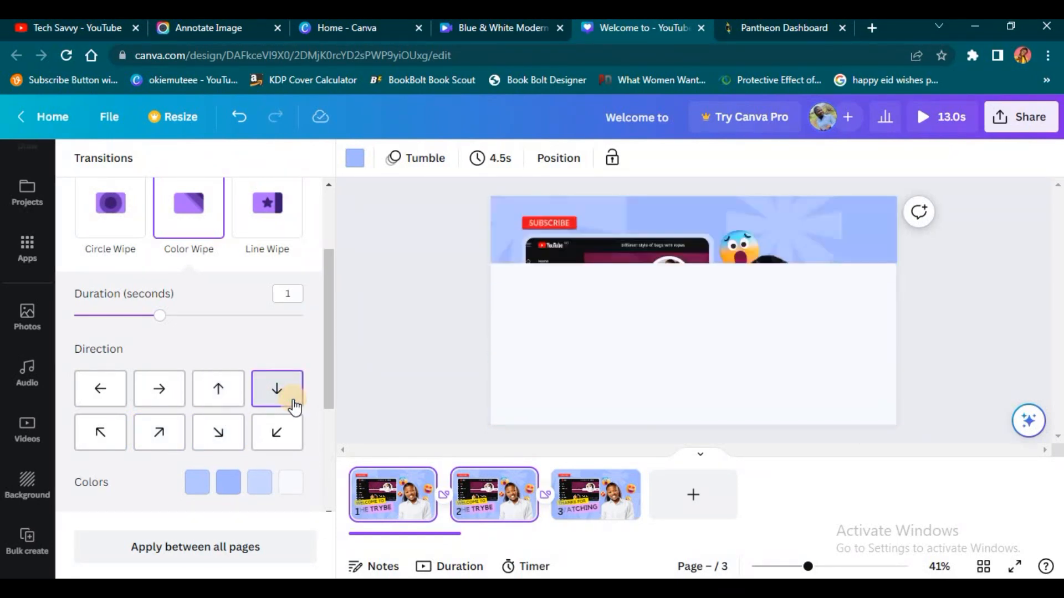
pyautogui.click(284, 432)
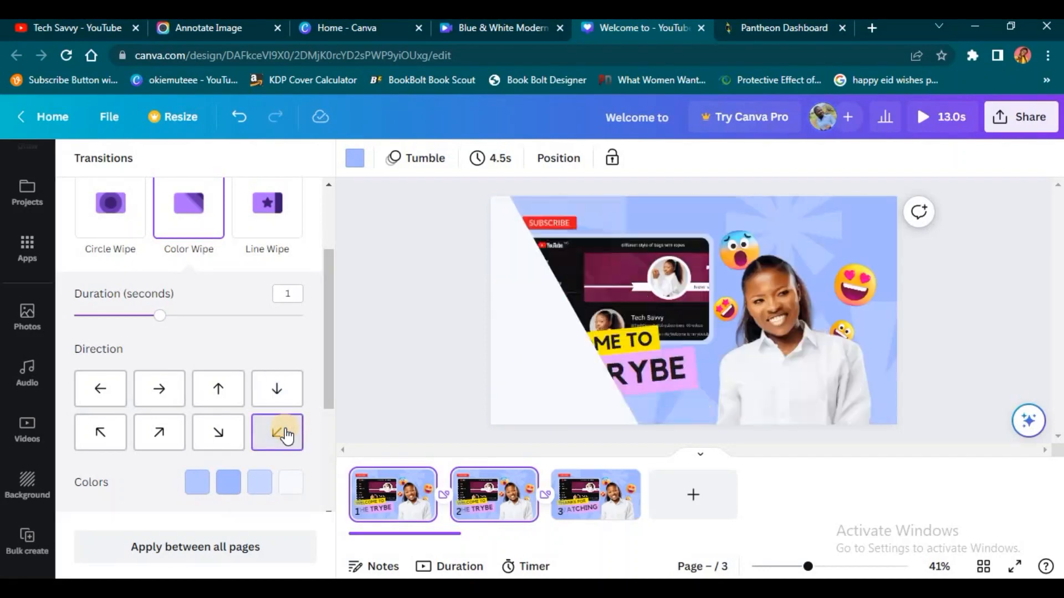
# Step: Change the first color of the Color Wipe transition to a strong, saturated blue
pyautogui.click(199, 483)
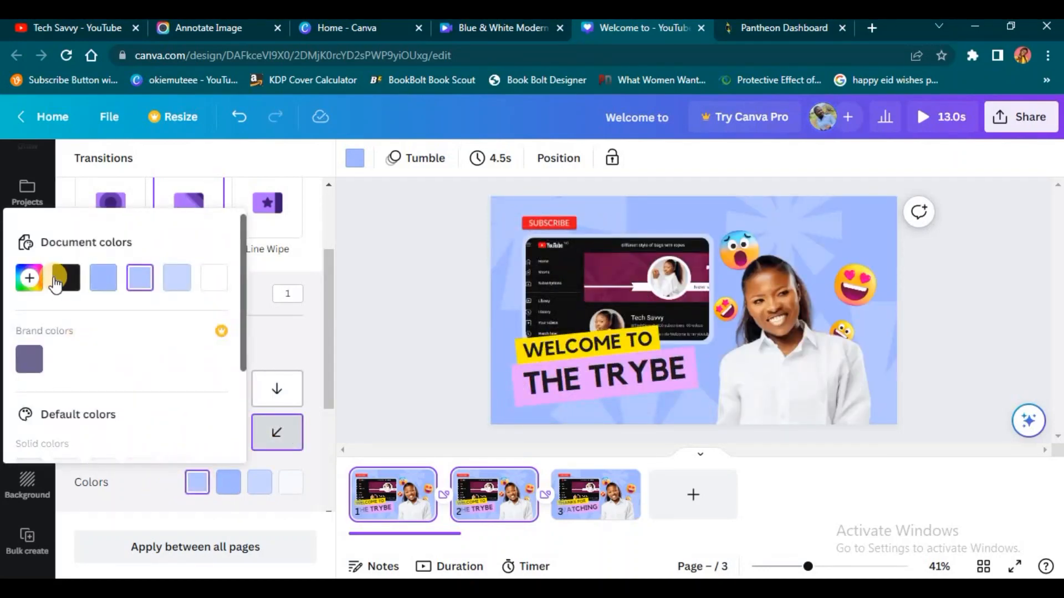
pyautogui.click(31, 283)
pyautogui.click(152, 368)
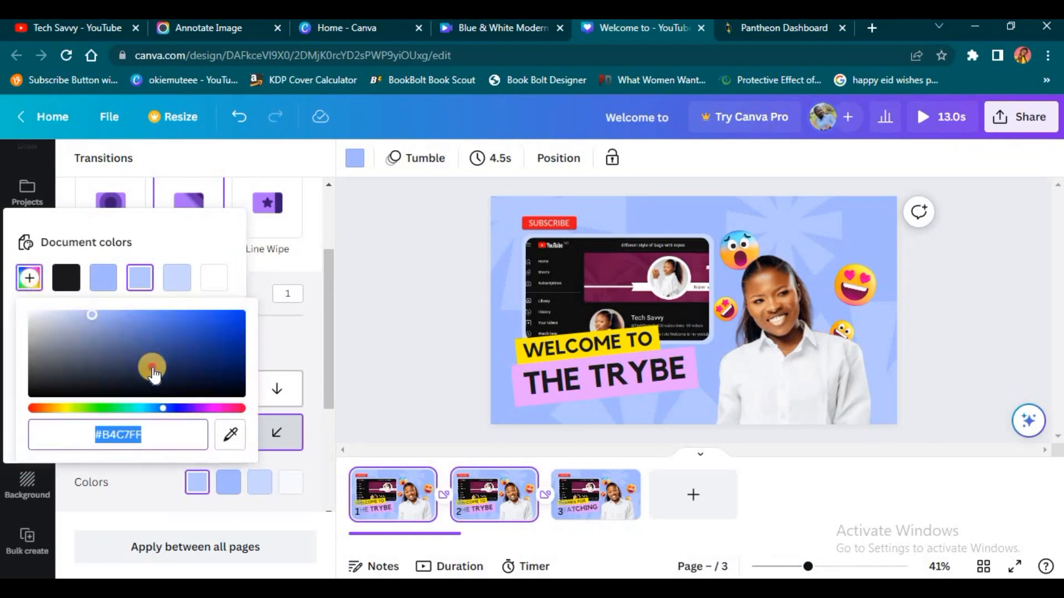
pyautogui.click(202, 308)
pyautogui.moveTo(203, 313)
pyautogui.mouseDown()
pyautogui.moveTo(112, 302)
pyautogui.moveTo(210, 317)
pyautogui.mouseUp()
pyautogui.click(210, 317)
pyautogui.click(280, 357)
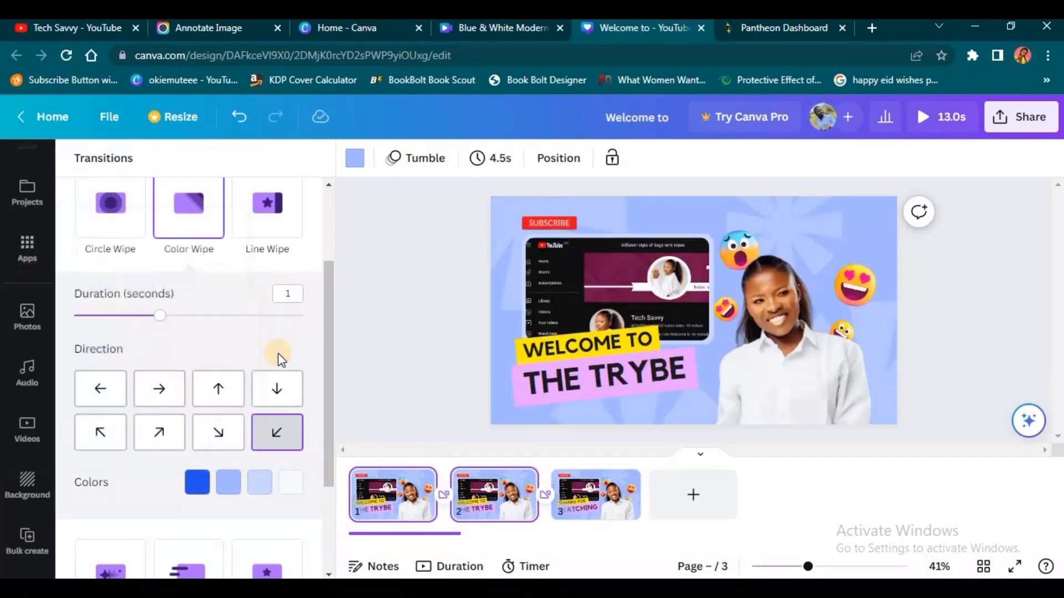
# Step: Change the second color of the Color Wipe transition to a light pink
pyautogui.click(228, 482)
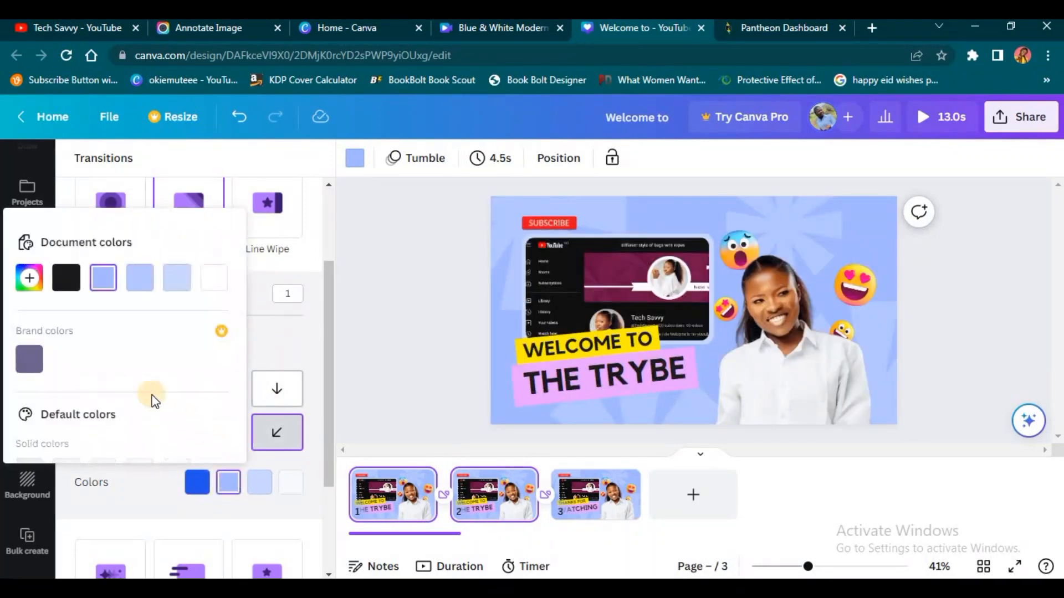
pyautogui.click(28, 277)
pyautogui.click(232, 403)
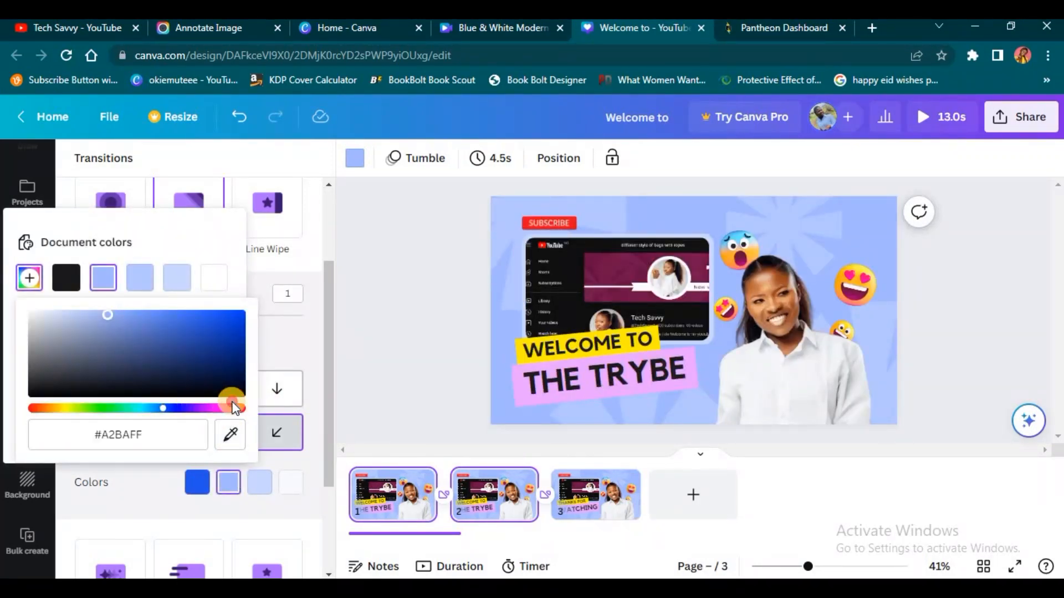
pyautogui.moveTo(204, 413); pyautogui.dragTo(236, 420)
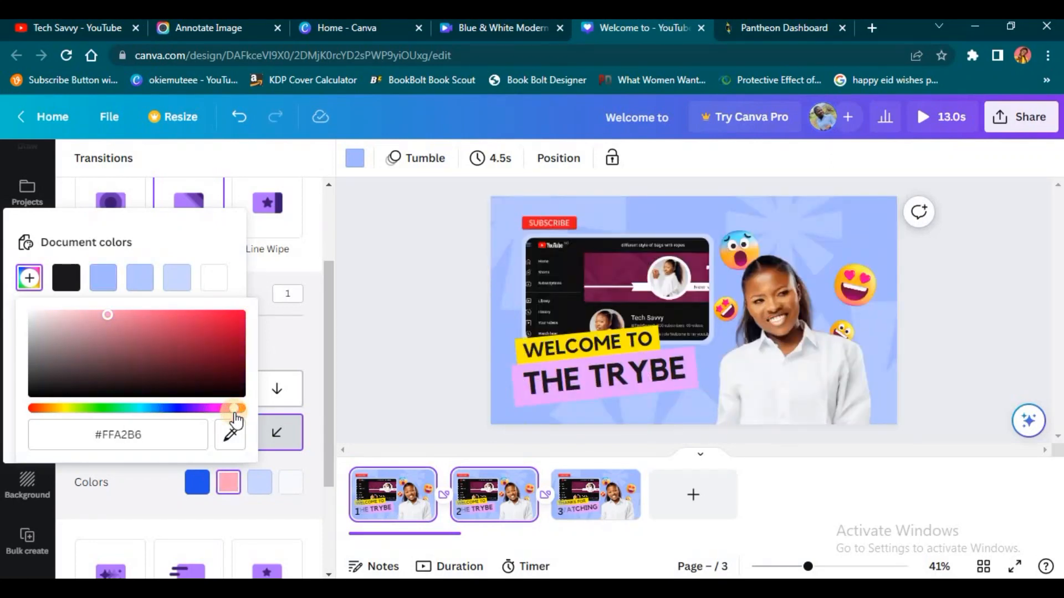
pyautogui.moveTo(215, 411); pyautogui.dragTo(218, 409)
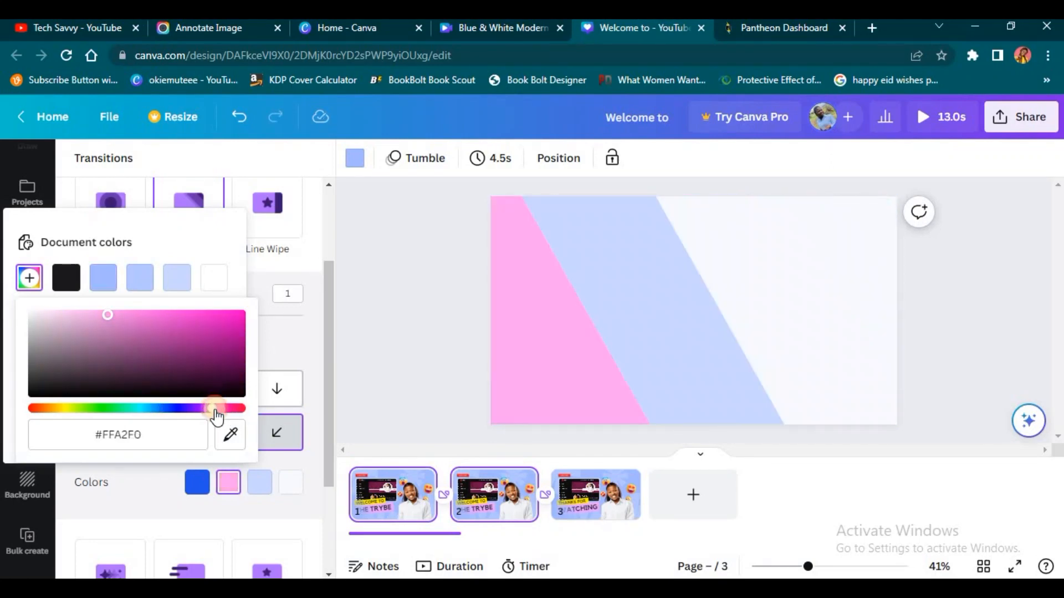
pyautogui.click(286, 353)
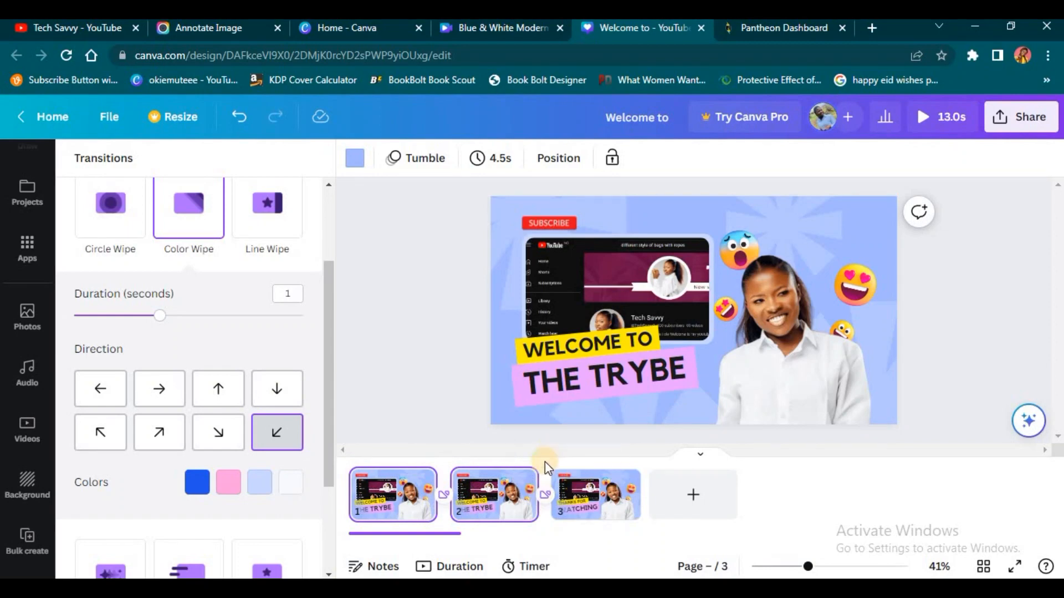
# Step: Duplicate the "THANKS FOR WATCHING" page and try a Circle Wipe transition between it and its copy
pyautogui.click(598, 508)
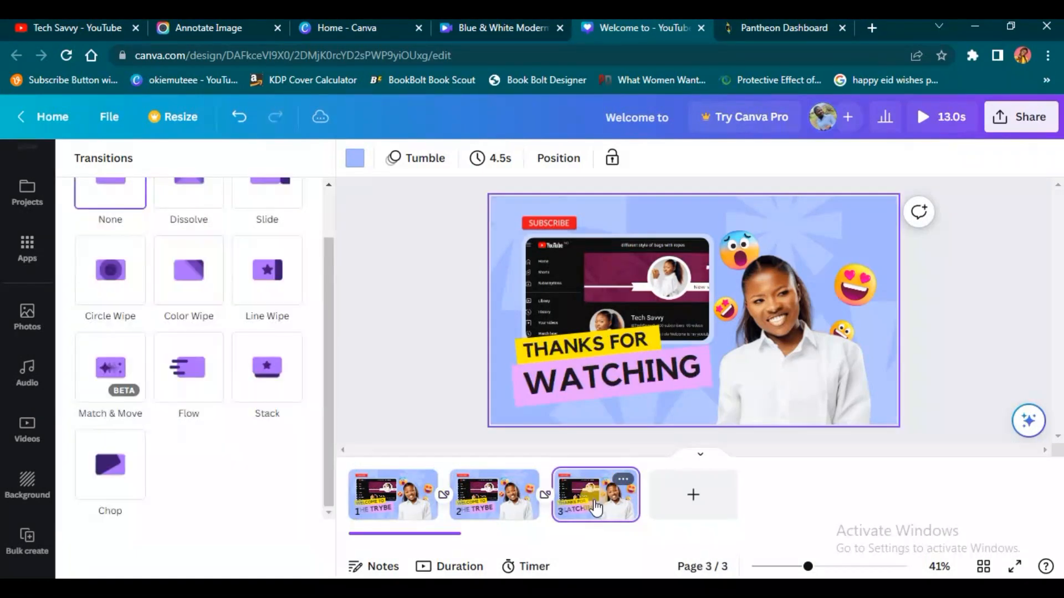
pyautogui.hotkey('ctrl', 'd')
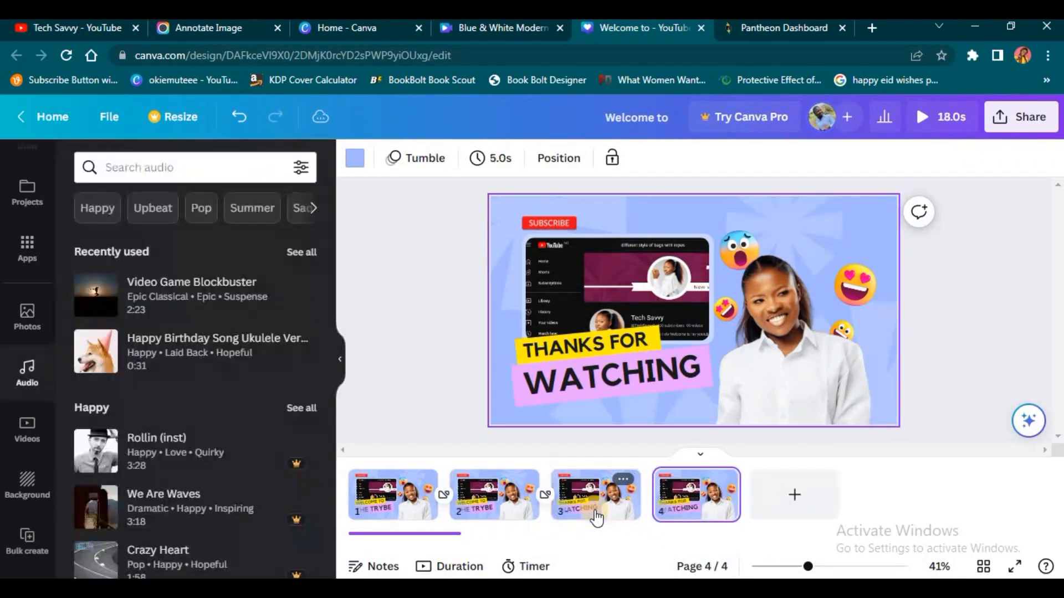
pyautogui.click(650, 508)
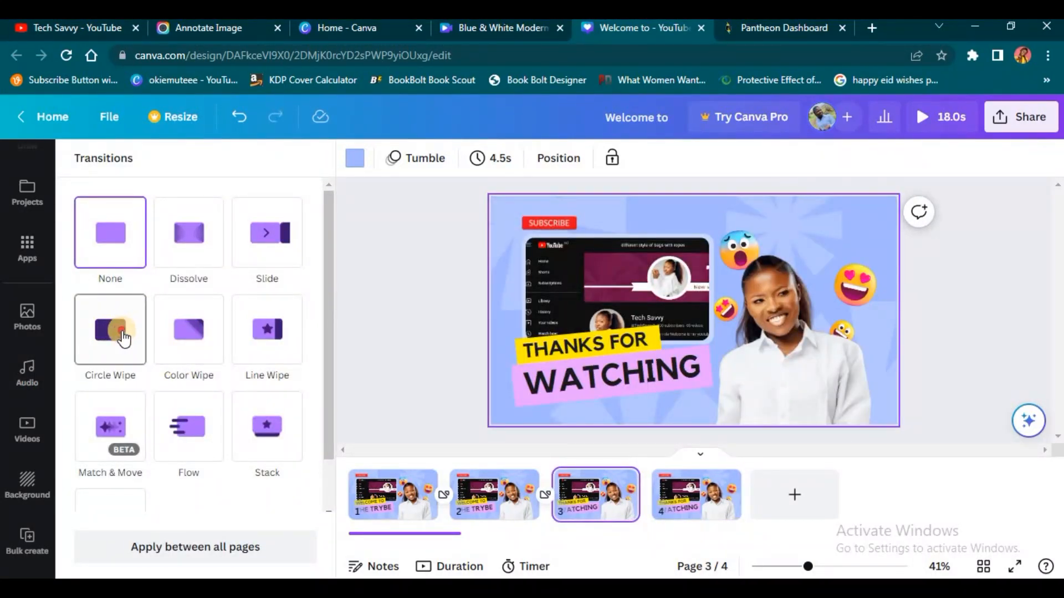
pyautogui.click(124, 339)
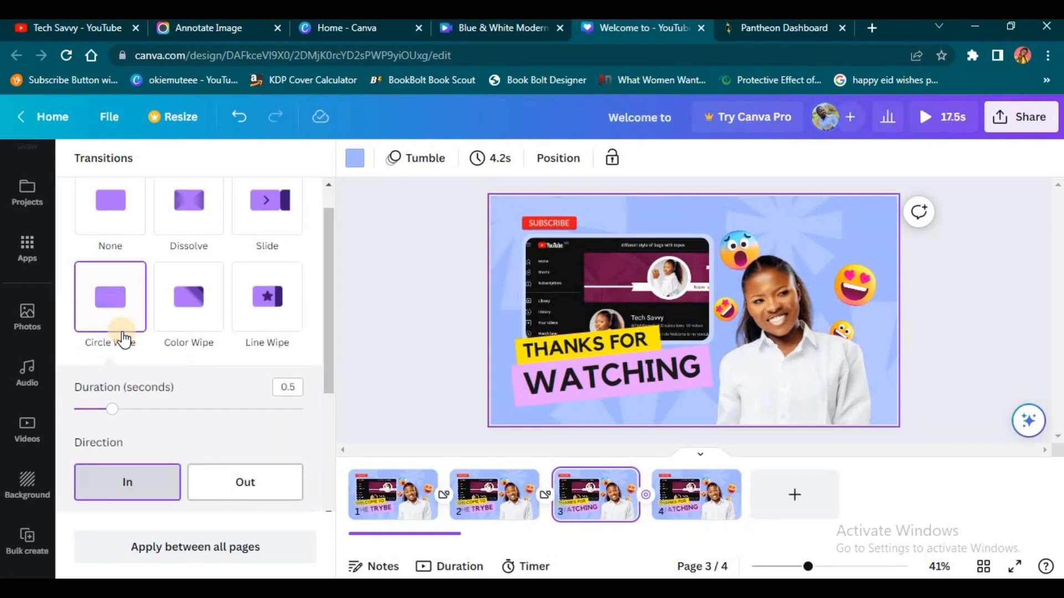
pyautogui.scroll(-3, 152, 460)
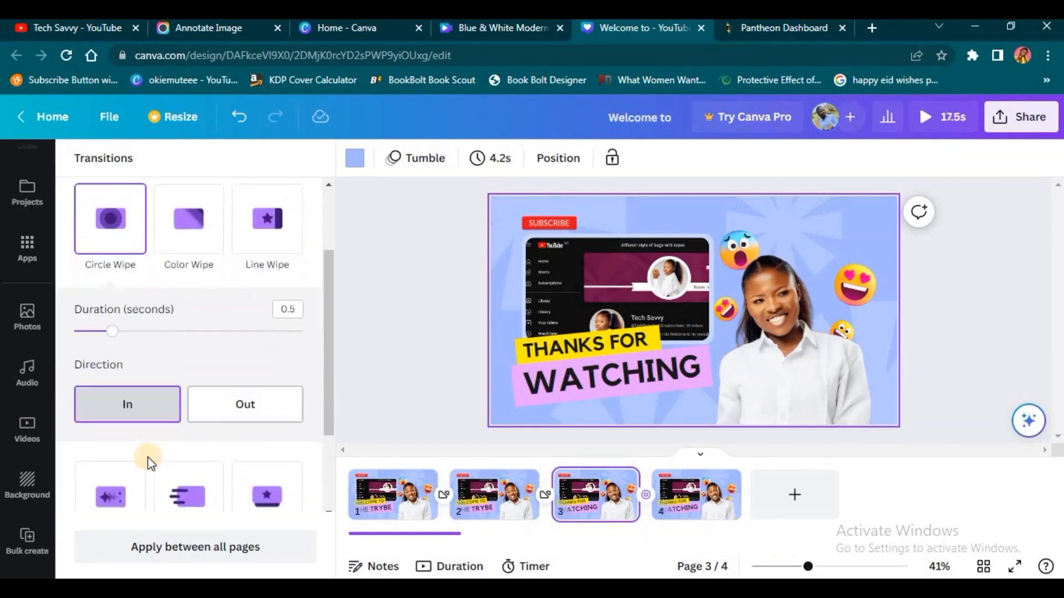
pyautogui.scroll(-1, 145, 459)
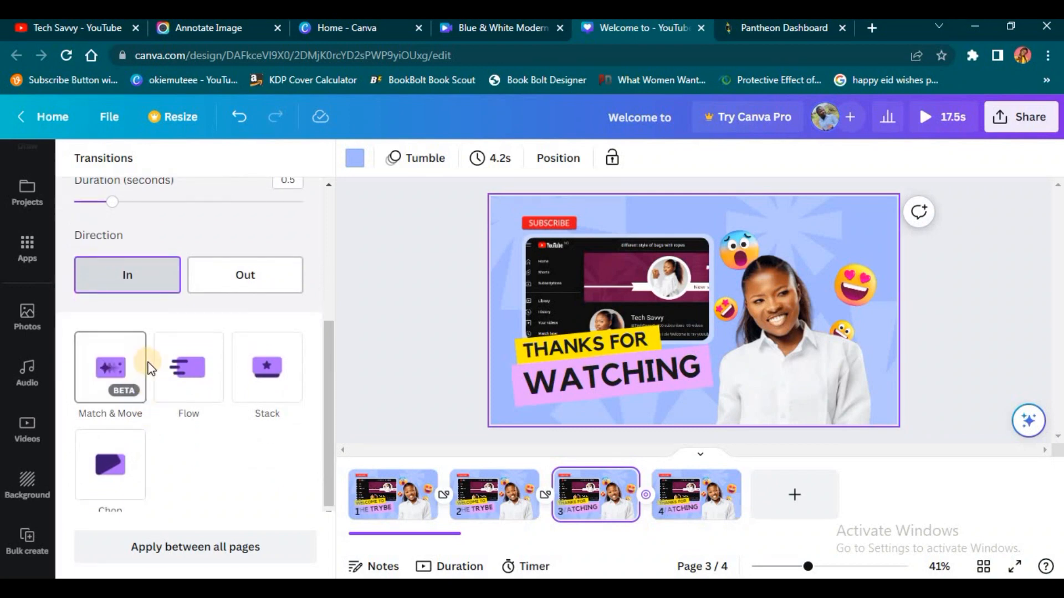
# Step: Replace the transition between the two "THANKS FOR WATCHING" pages with Match & Move
pyautogui.click(123, 380)
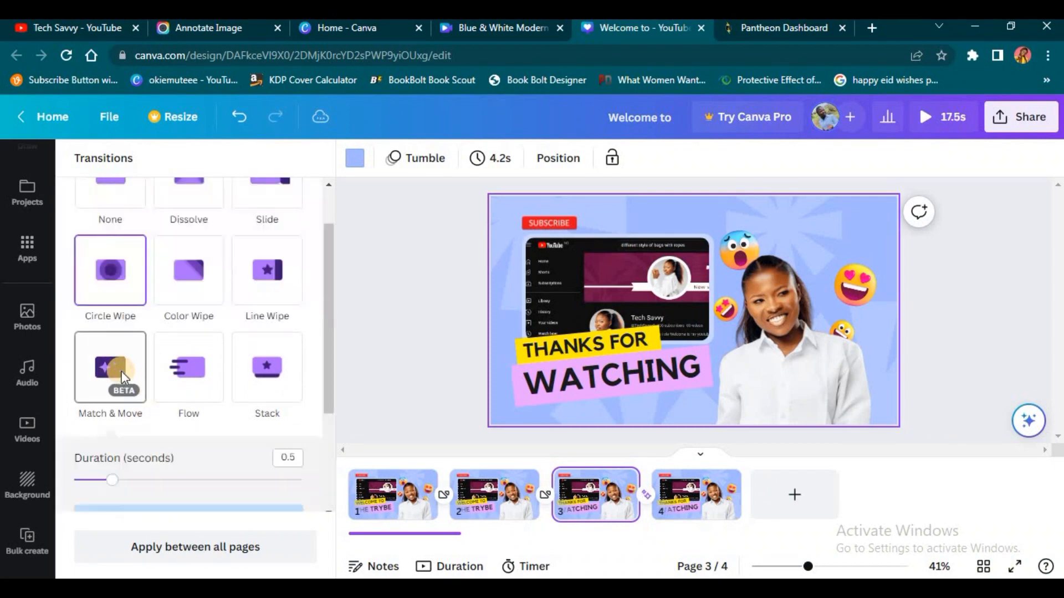
pyautogui.scroll(-4, 167, 427)
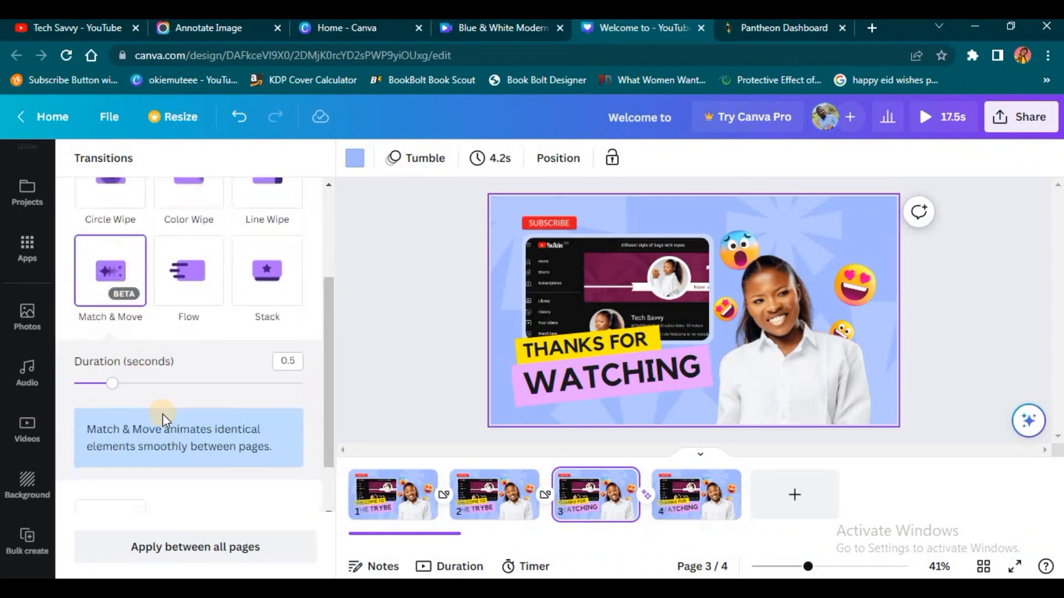
pyautogui.scroll(4, 149, 377)
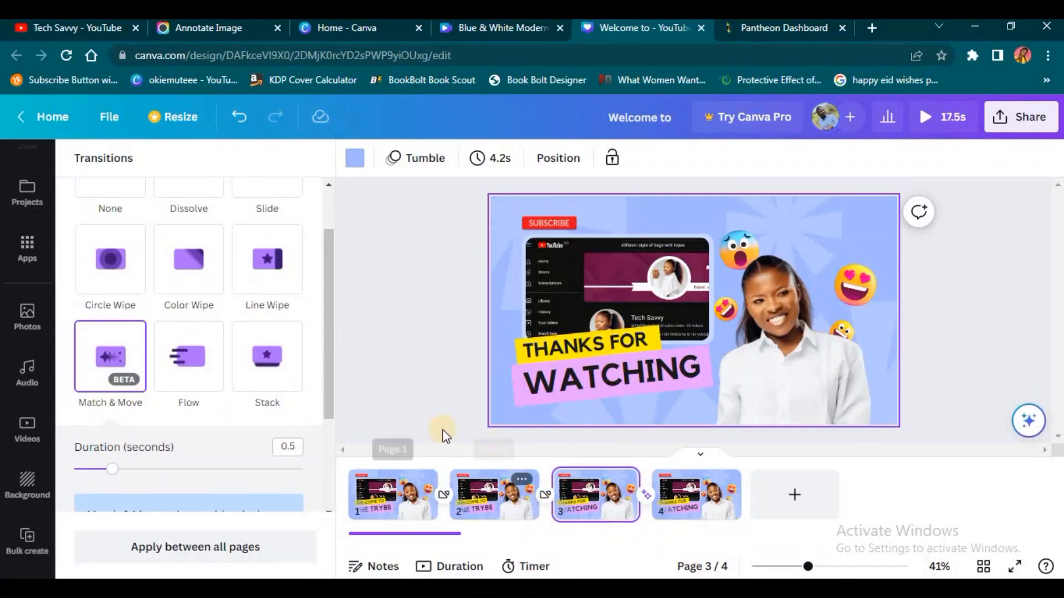
pyautogui.click(409, 411)
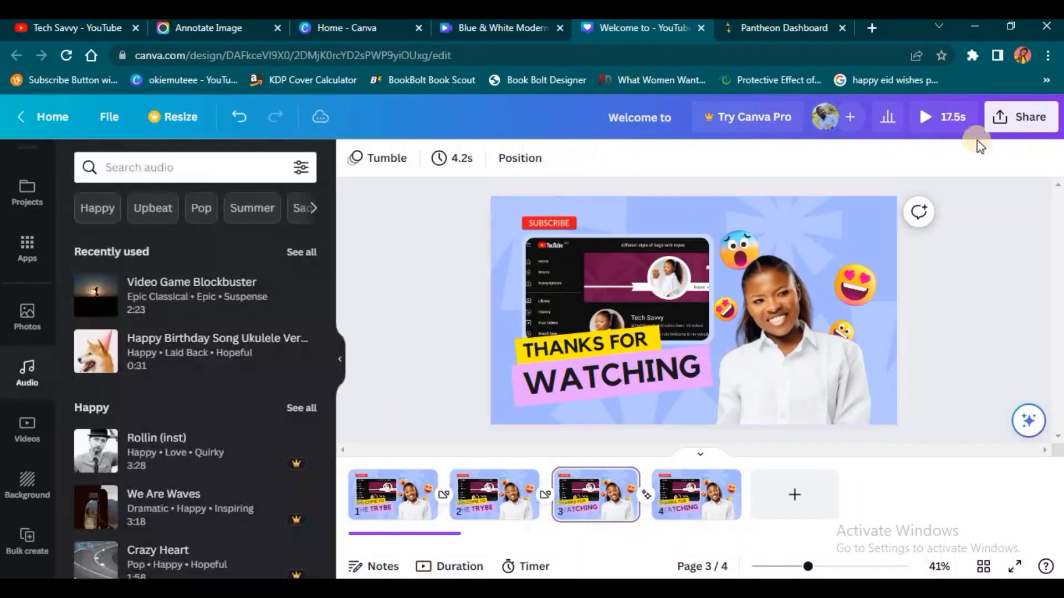
# Step: Play the four-page design with its transitions in the preview and close it
pyautogui.click(934, 119)
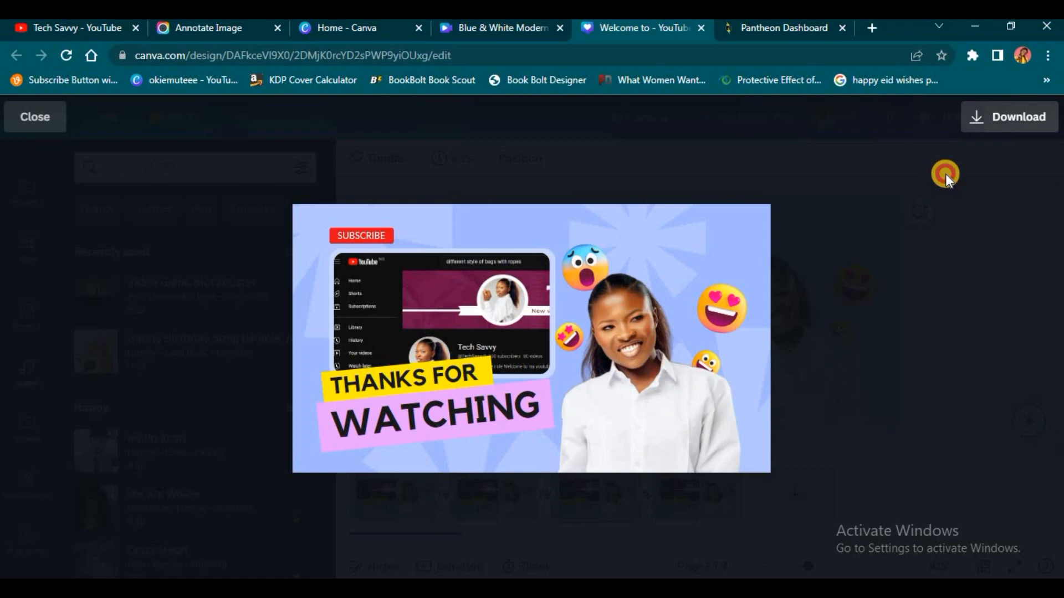
pyautogui.press('Escape')
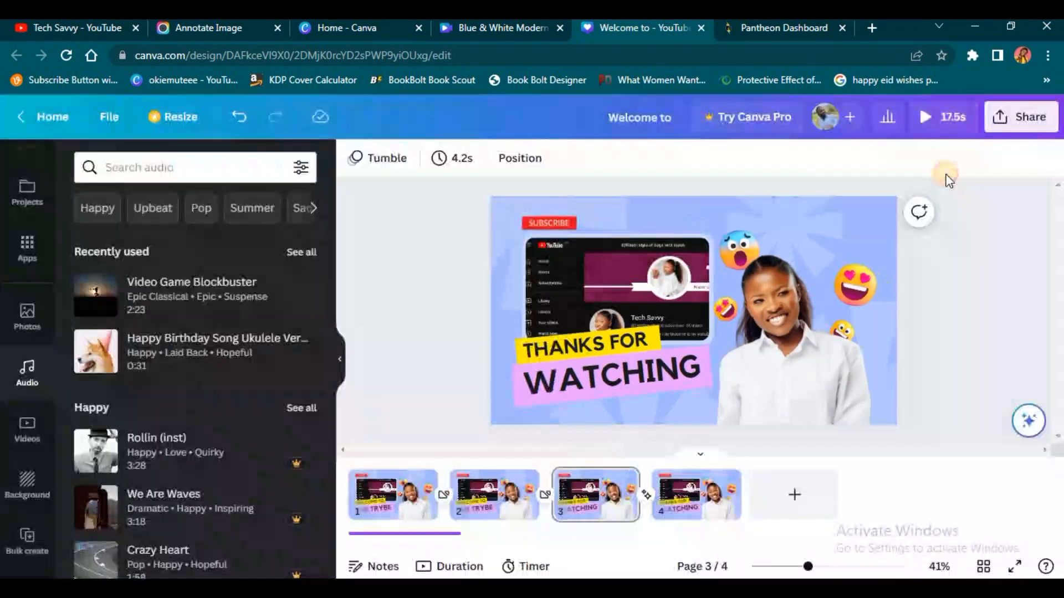
# Step: Extend the audio track to 17.5 s so it spans all four pages, and play the design in the preview
pyautogui.click(446, 534)
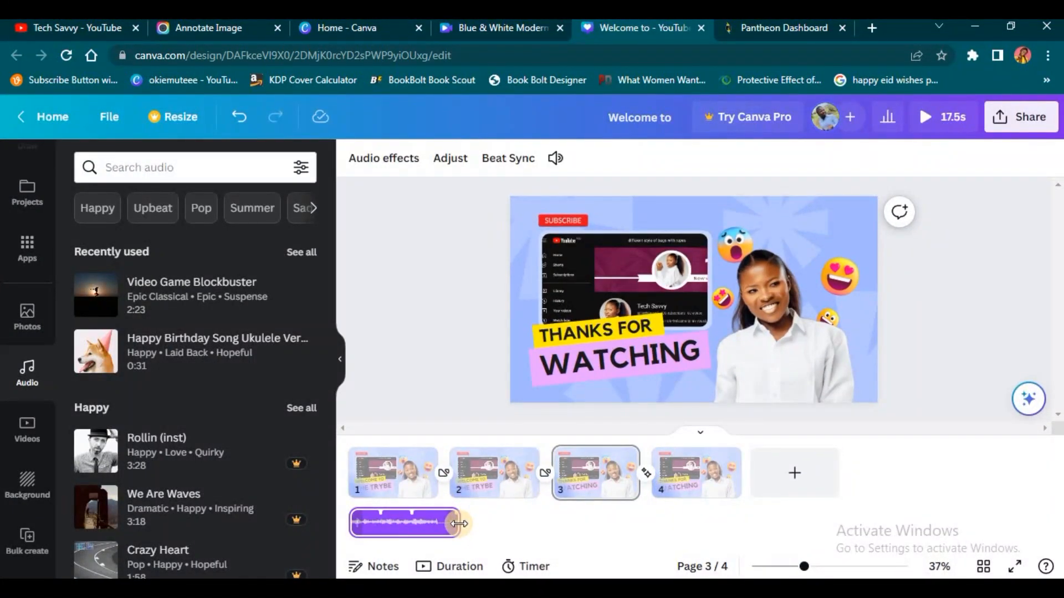
pyautogui.moveTo(459, 524); pyautogui.dragTo(765, 531)
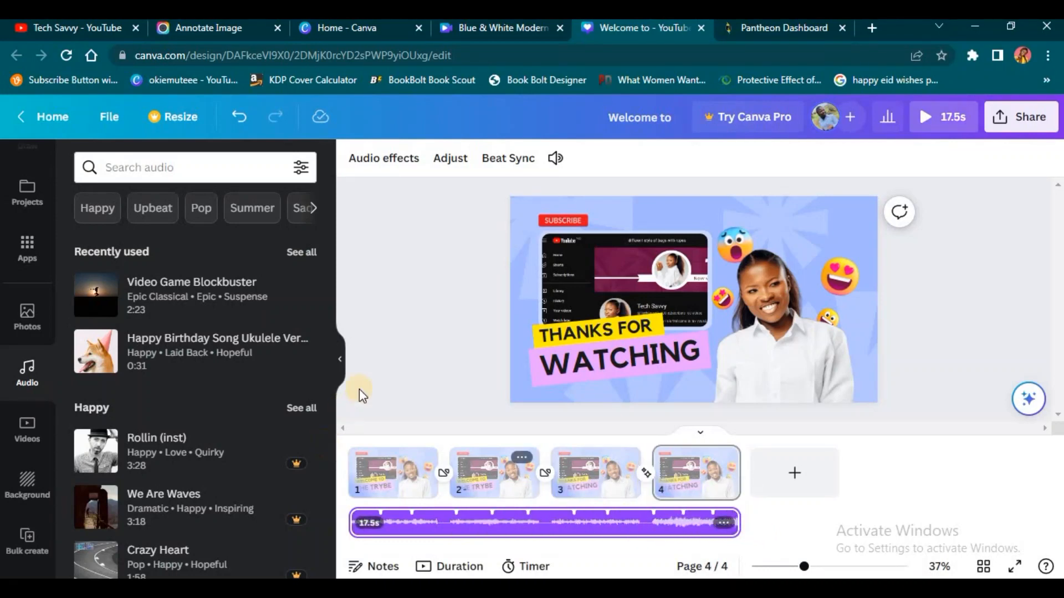
pyautogui.click(459, 420)
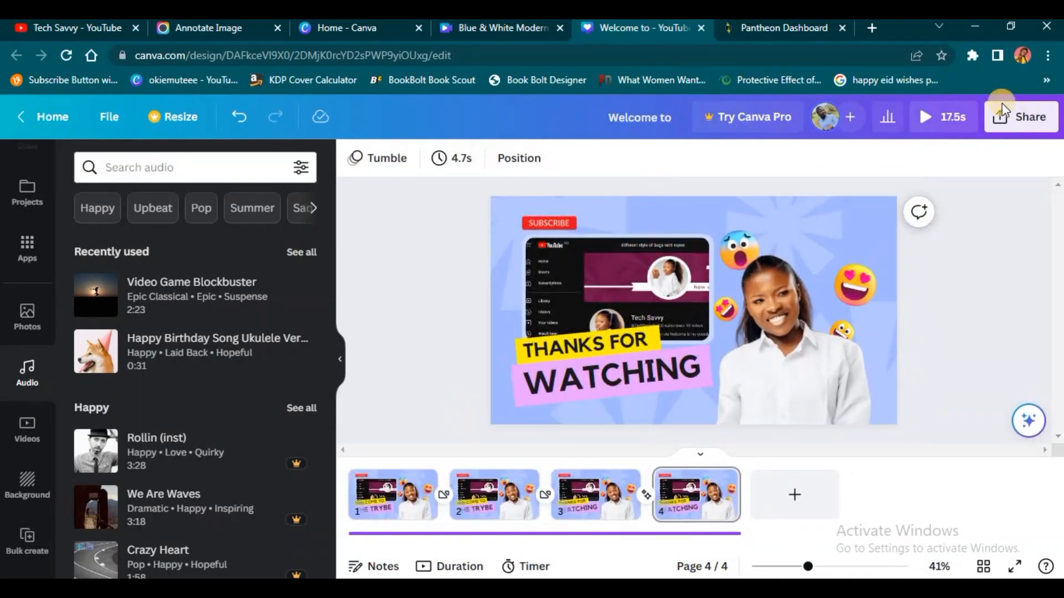
pyautogui.click(925, 118)
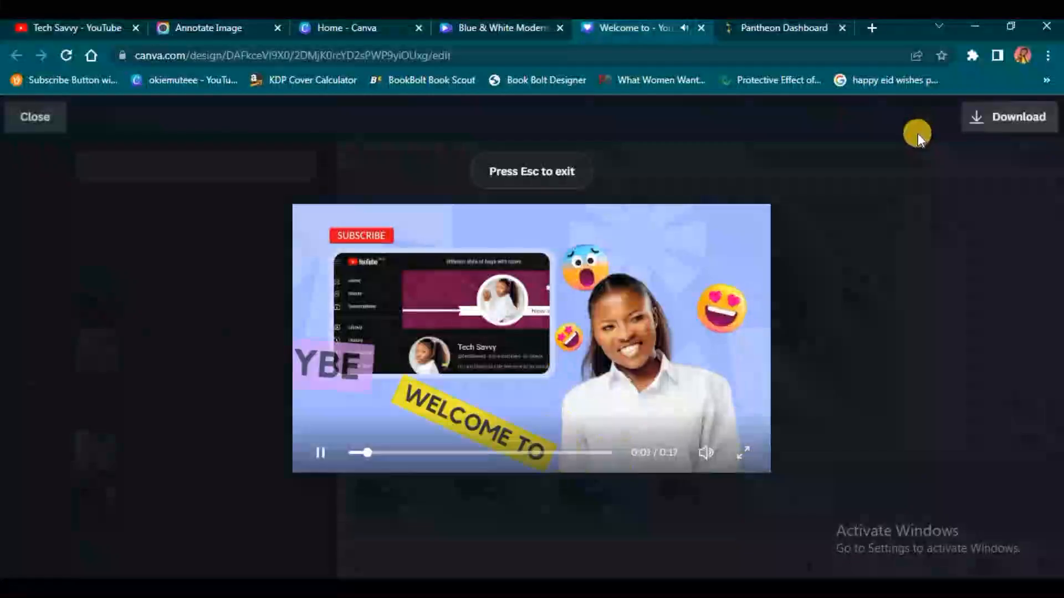
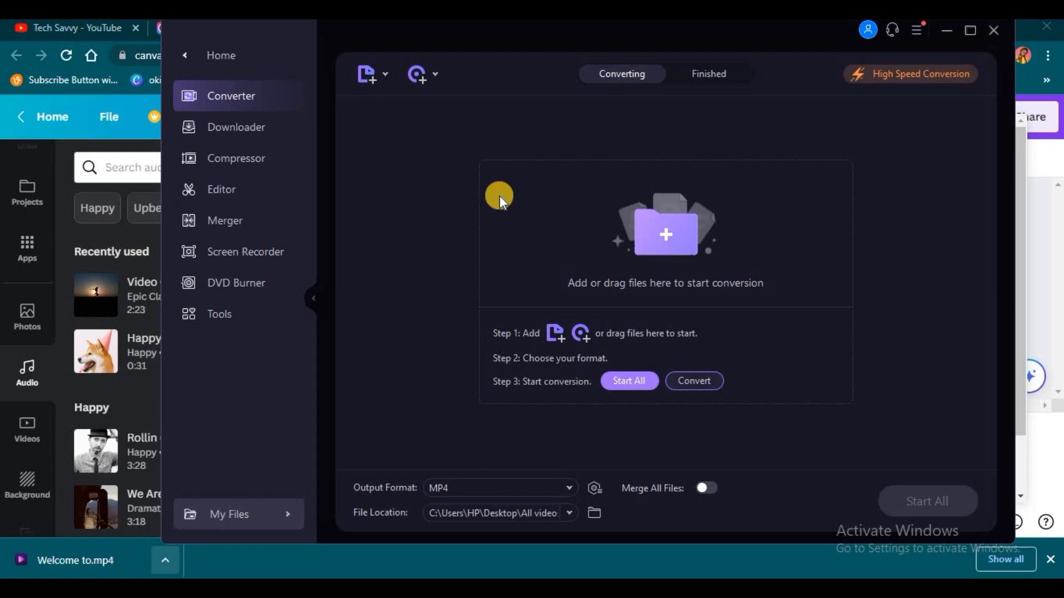
# Step: Add prototype.wmv from the desktop's All videos folder in File Explorer to the UniConverter conversion list
pyautogui.moveTo(670, 45); pyautogui.dragTo(691, 22)
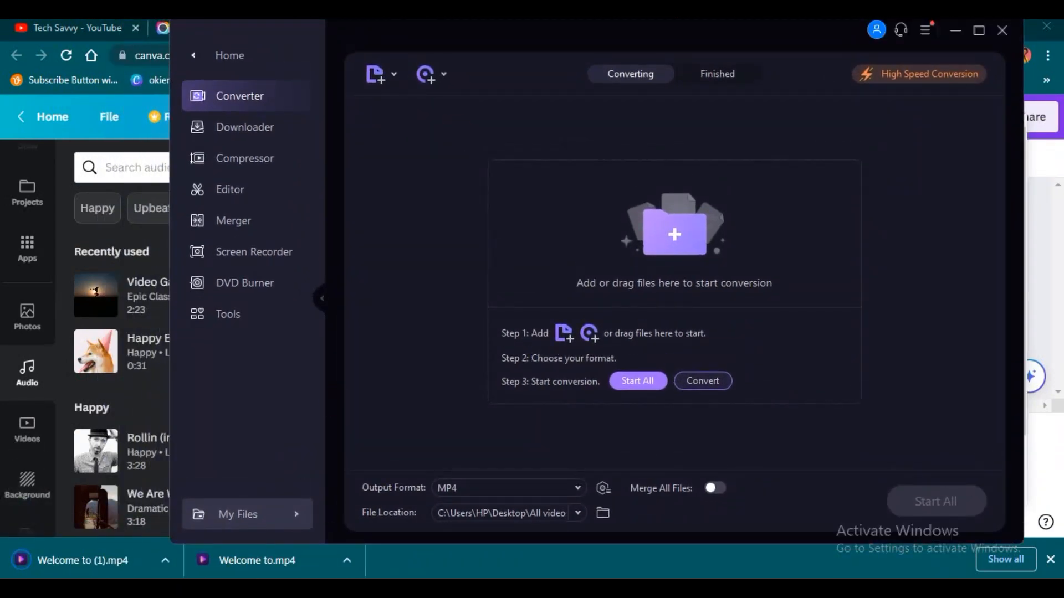
pyautogui.moveTo(702, 29); pyautogui.dragTo(674, 41)
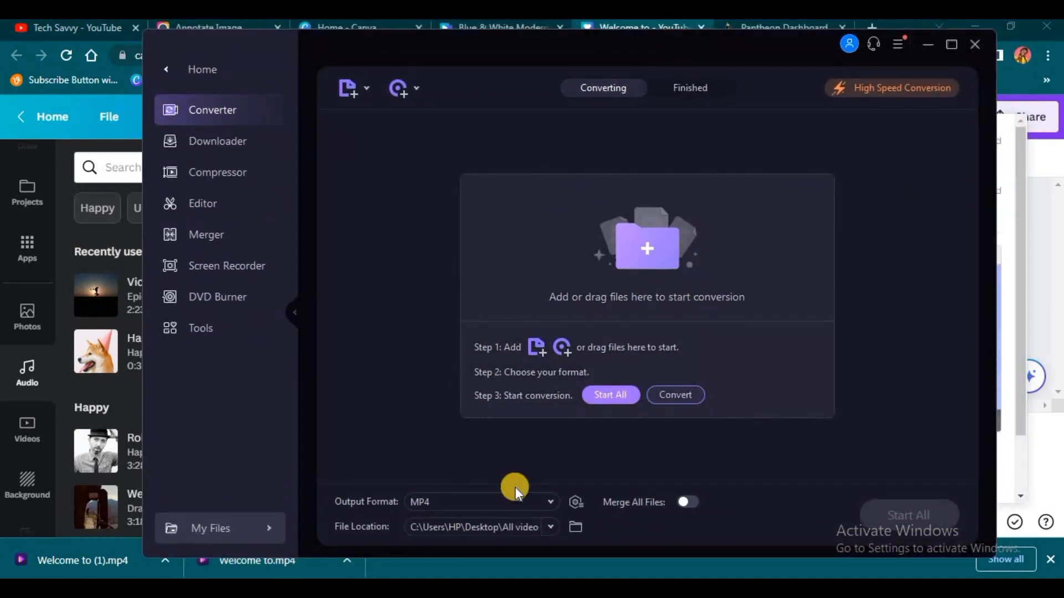
pyautogui.press('super+e')
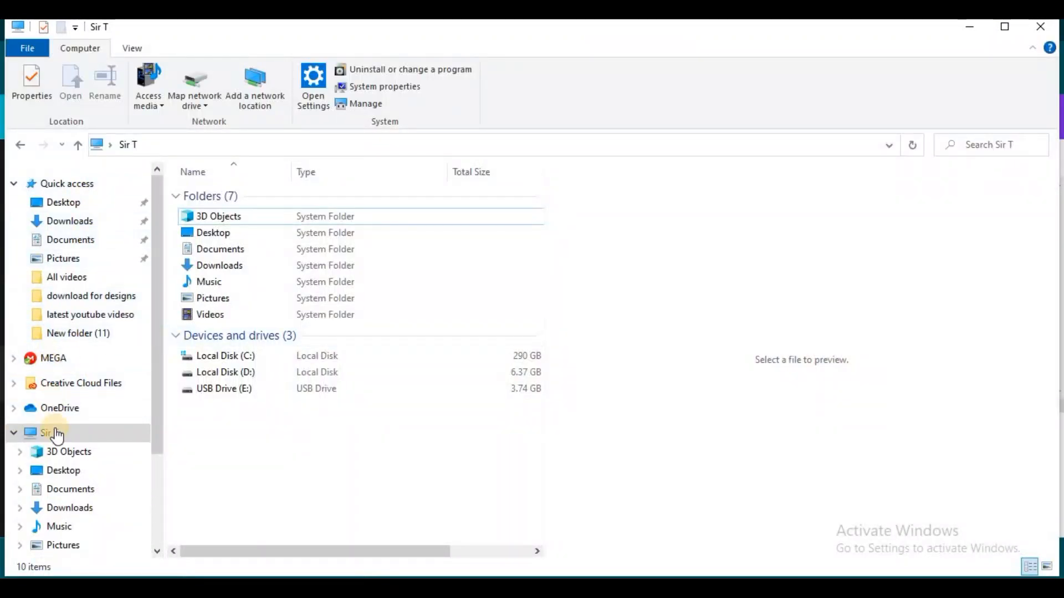
pyautogui.click(70, 286)
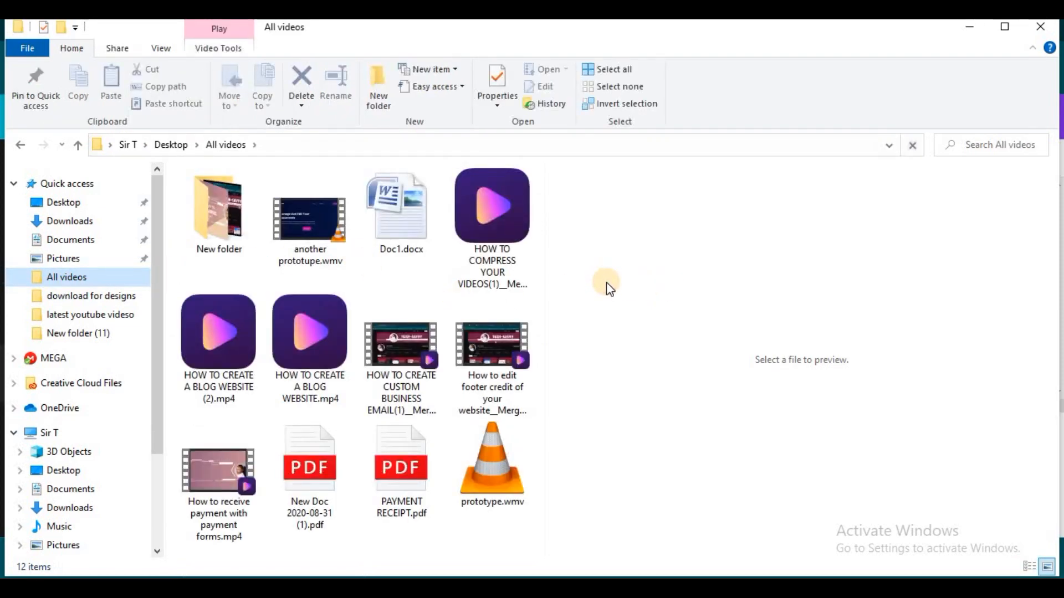
pyautogui.click(501, 463)
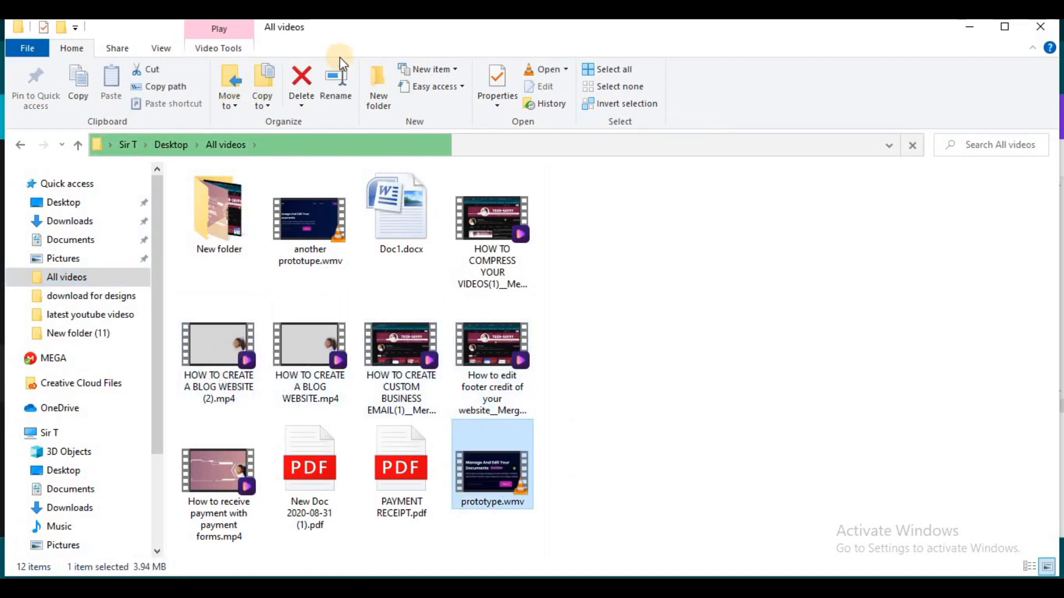
pyautogui.moveTo(491, 466); pyautogui.dragTo(602, 332)
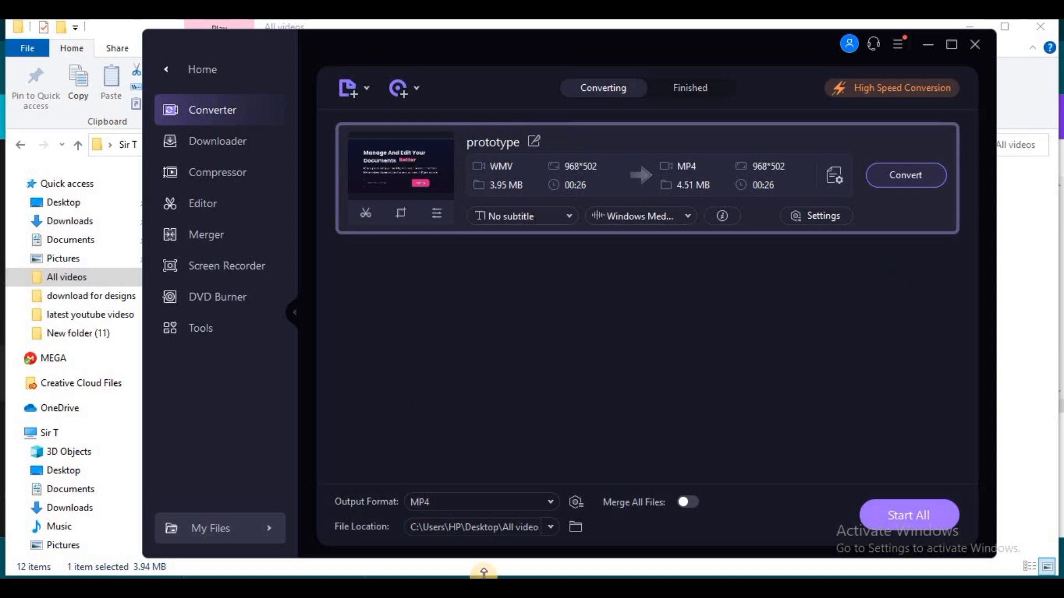
# Step: Add Welcome to (1).mp4 and Welcome to.mp4 from the Downloads folder to the UniConverter conversion list
pyautogui.hotkey('alt', 'Tab')
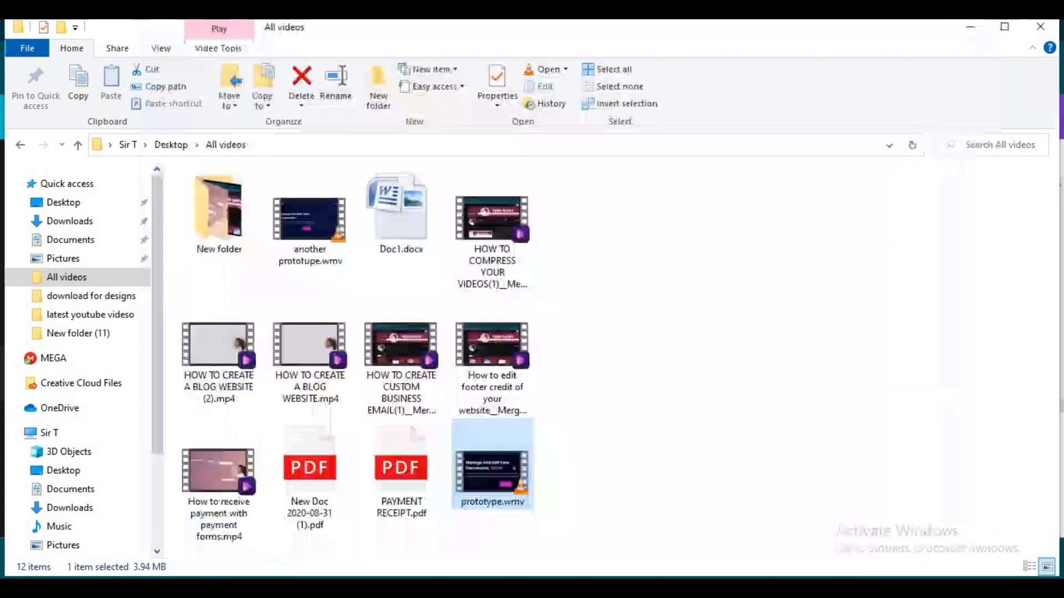
pyautogui.click(82, 224)
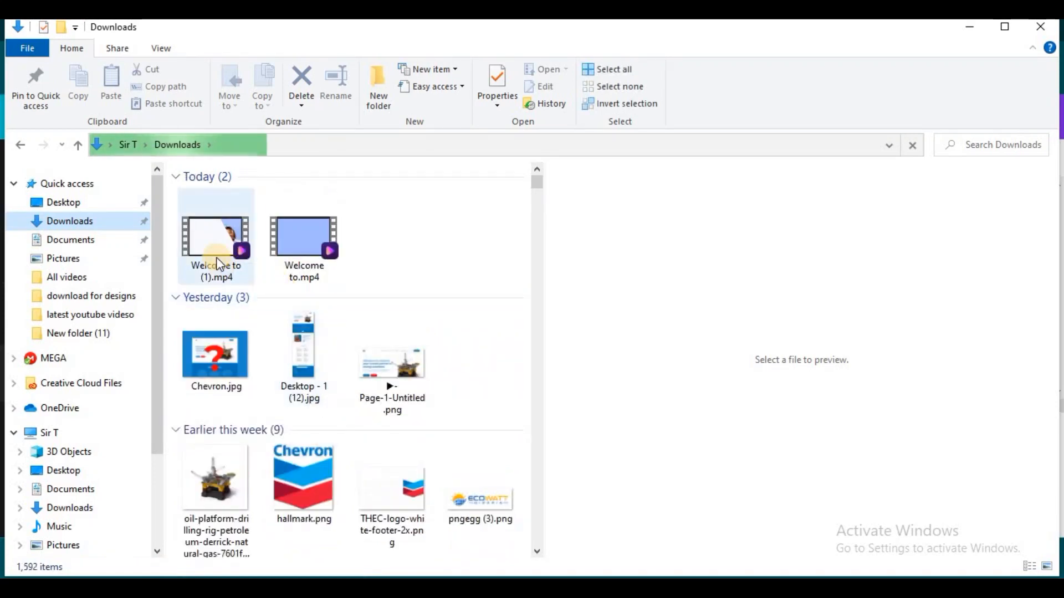
pyautogui.click(216, 257)
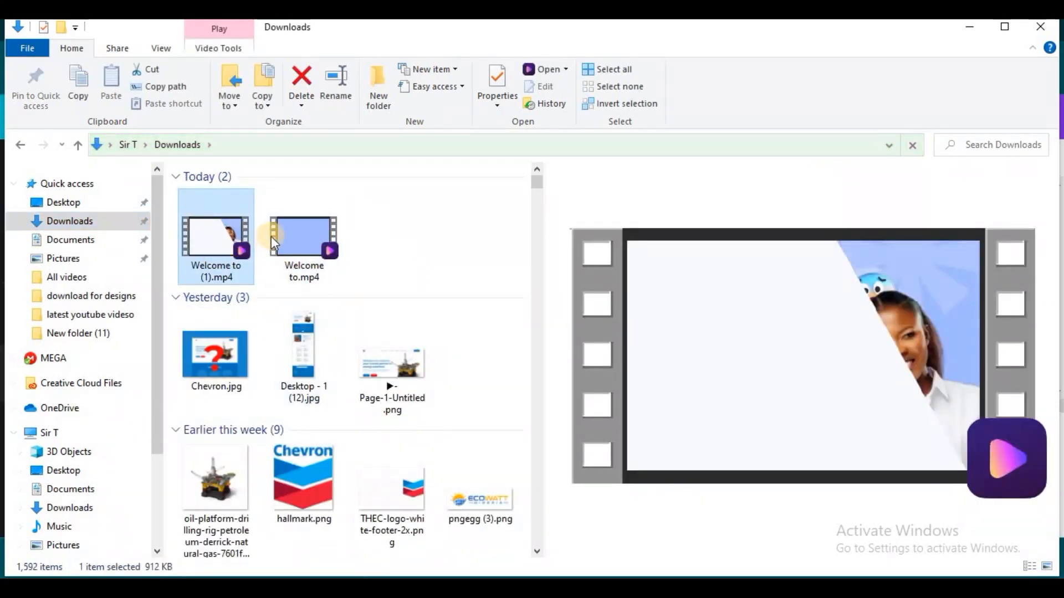
pyautogui.keyDown('ctrl'); pyautogui.click(281, 248); pyautogui.keyUp('ctrl')
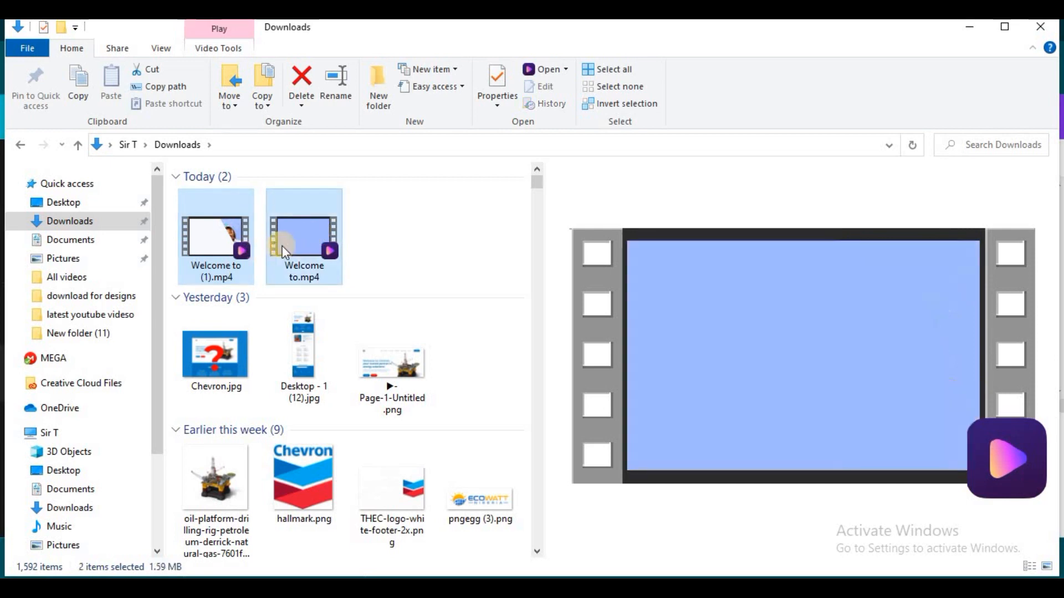
pyautogui.moveTo(283, 245); pyautogui.dragTo(526, 403)
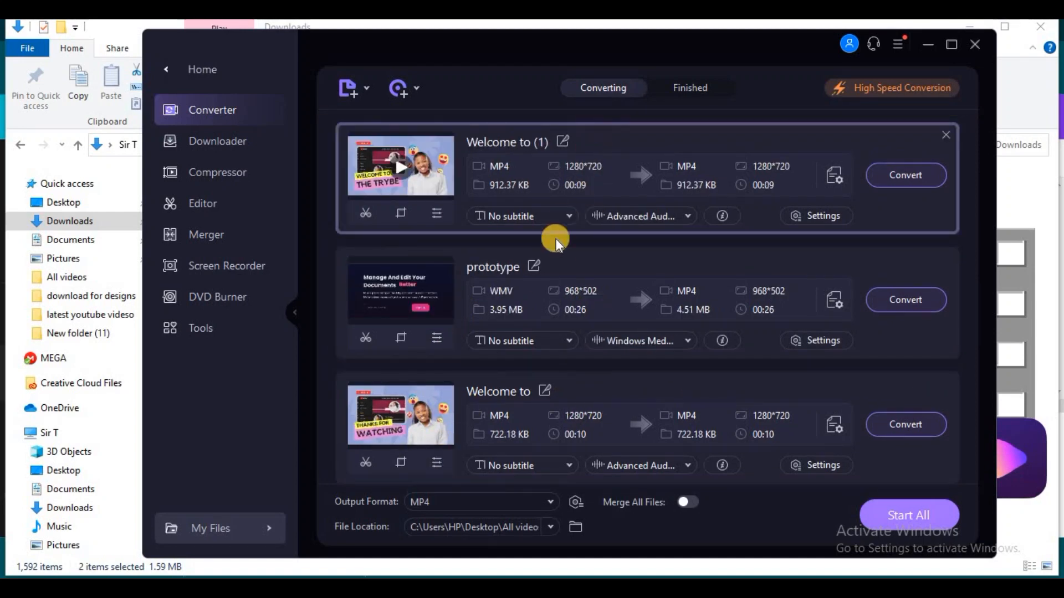
# Step: Rename the output of the Welcome to (1) clip as "Prototype video for social media"
pyautogui.scroll(-1, 645, 383)
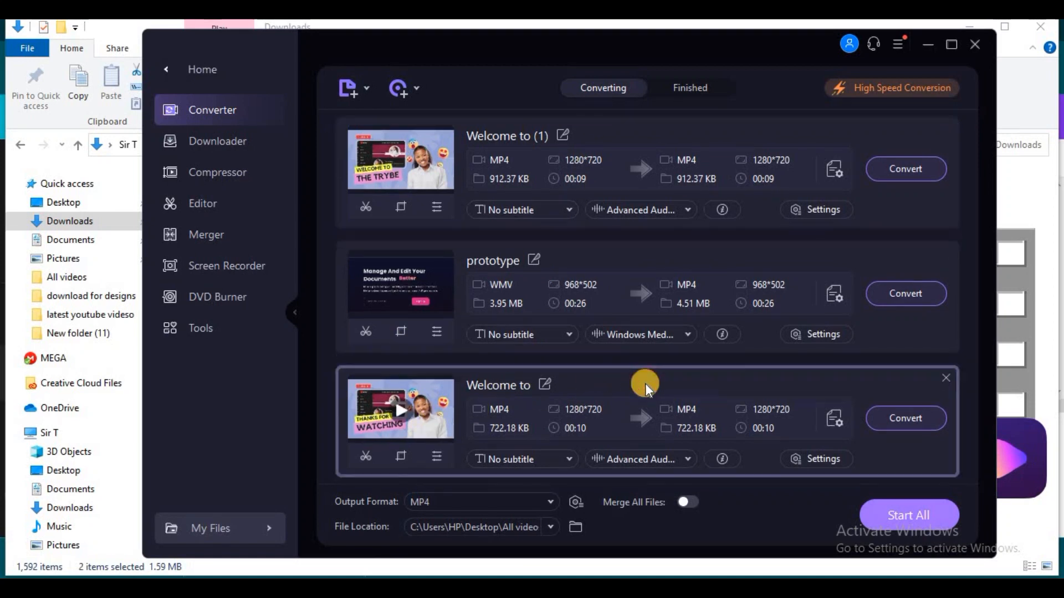
pyautogui.scroll(1, 561, 134)
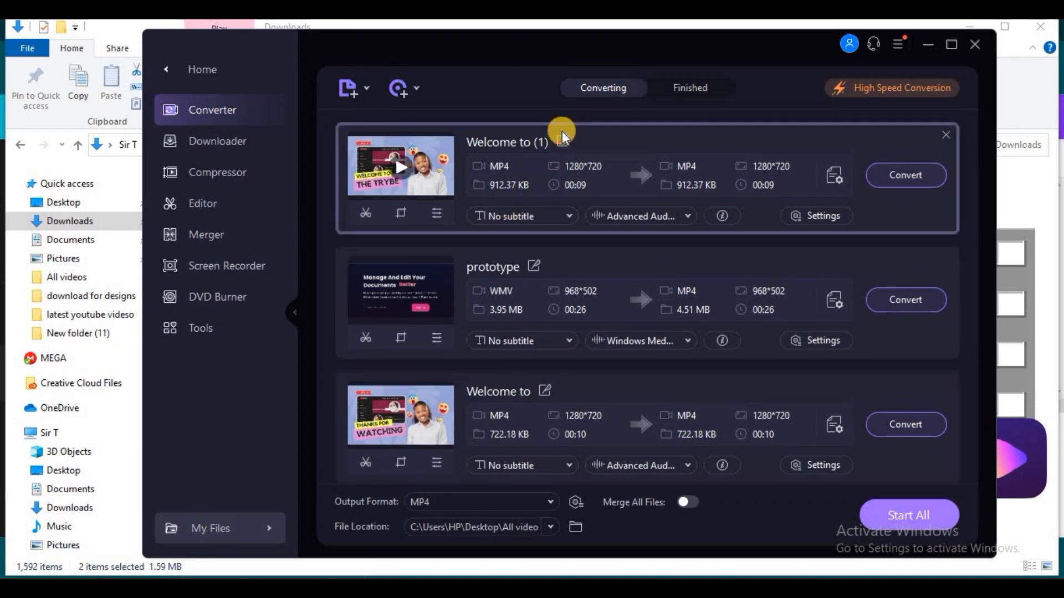
pyautogui.click(564, 140)
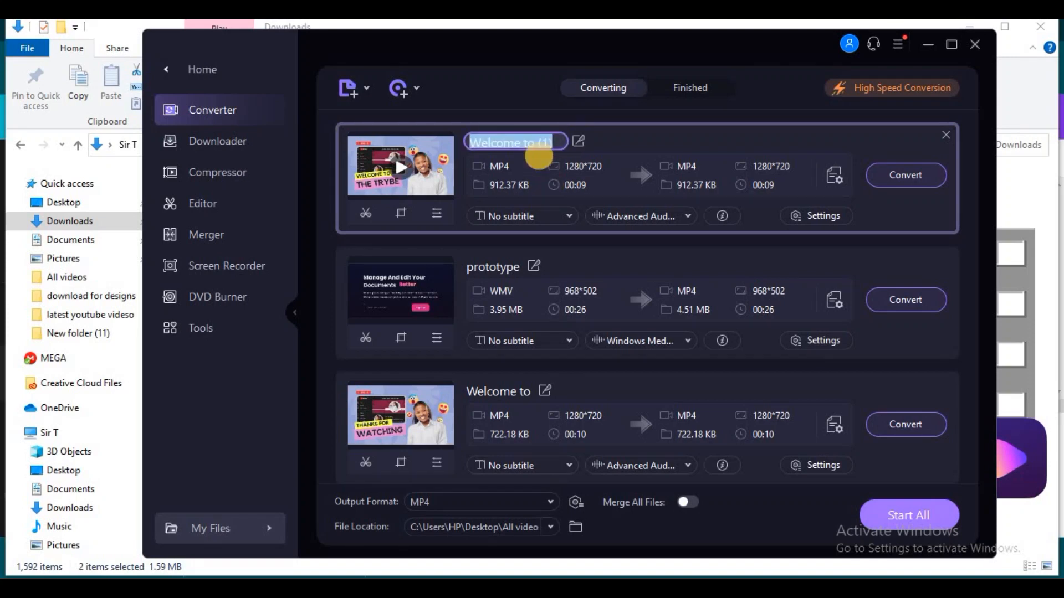
pyautogui.write('pe')
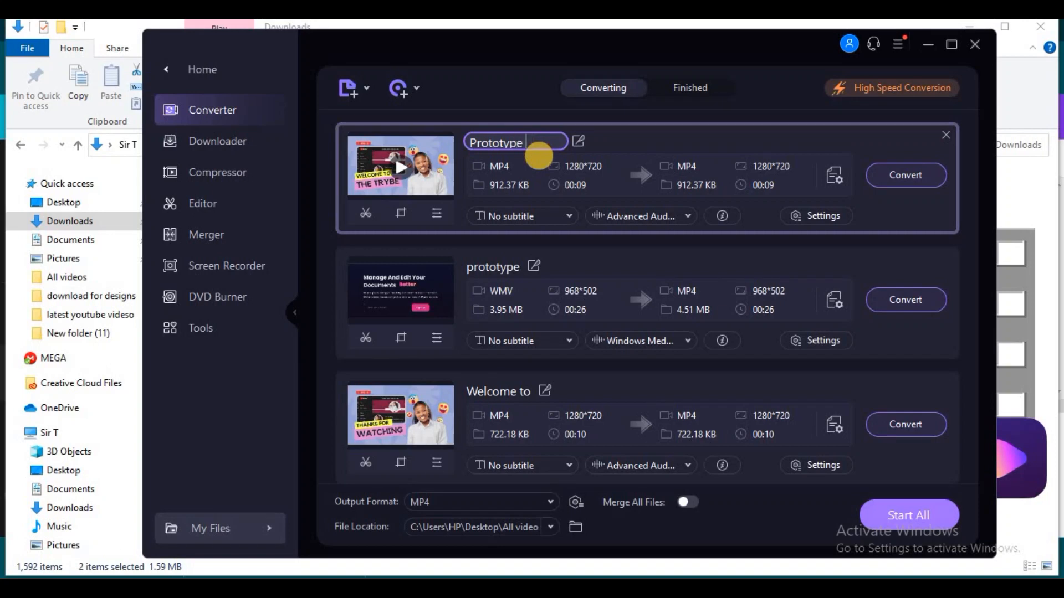
pyautogui.write('rototype vide')
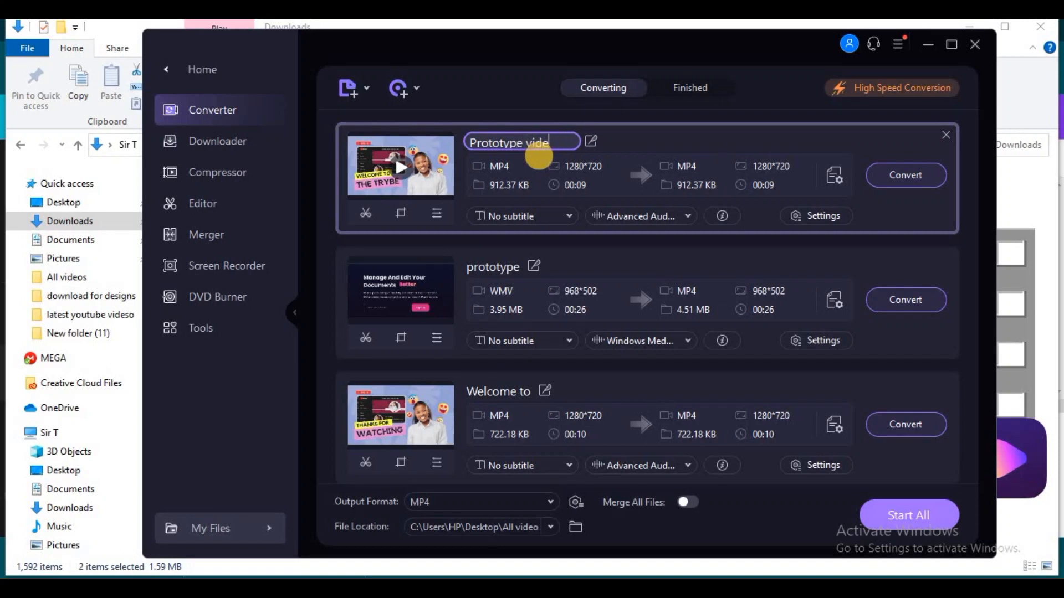
pyautogui.write('os  for social ')
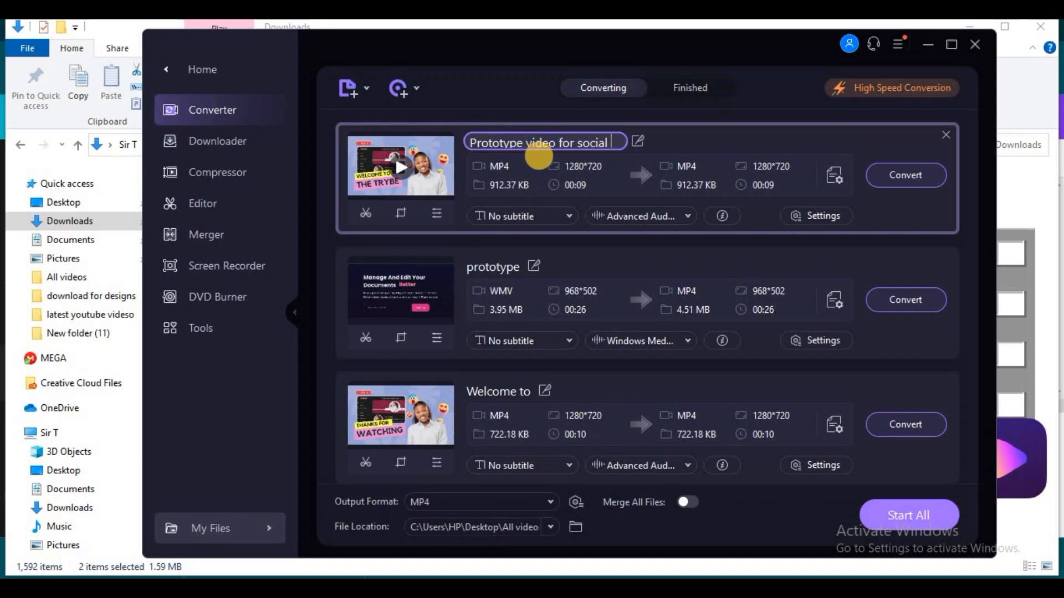
pyautogui.write('medii')
pyautogui.press('BackSpace')
pyautogui.write('a')
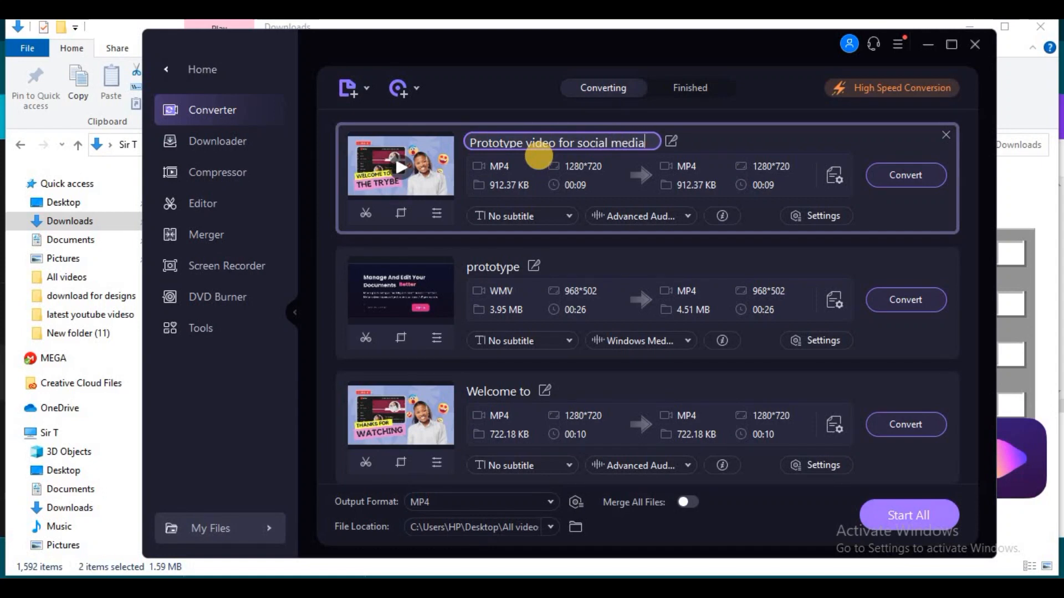
pyautogui.press('Return')
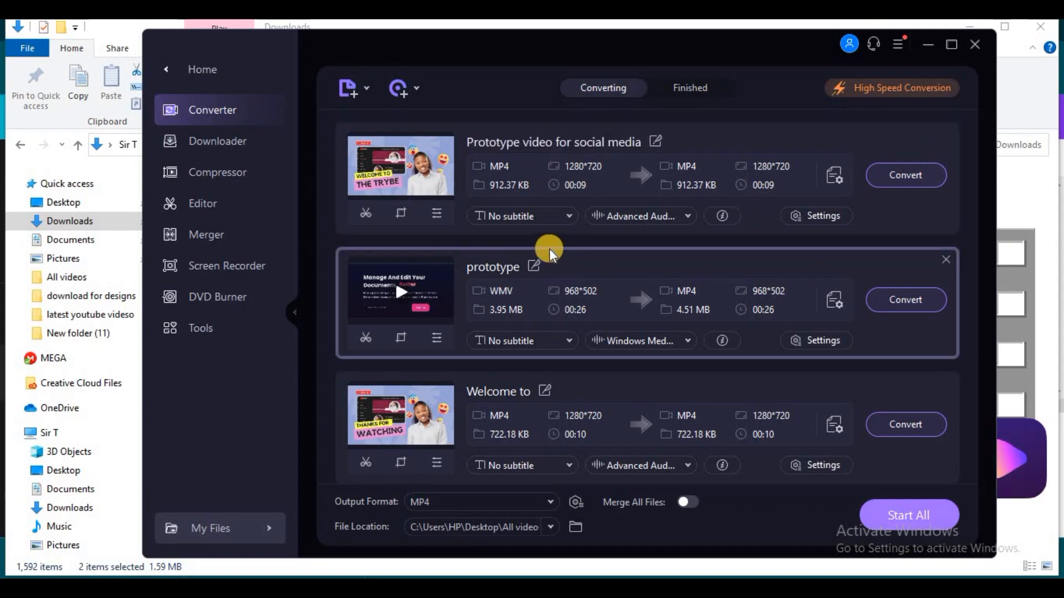
# Step: Turn on merging of all files with MP4 as the output format and start converting the three clips
pyautogui.scroll(-1, 554, 249)
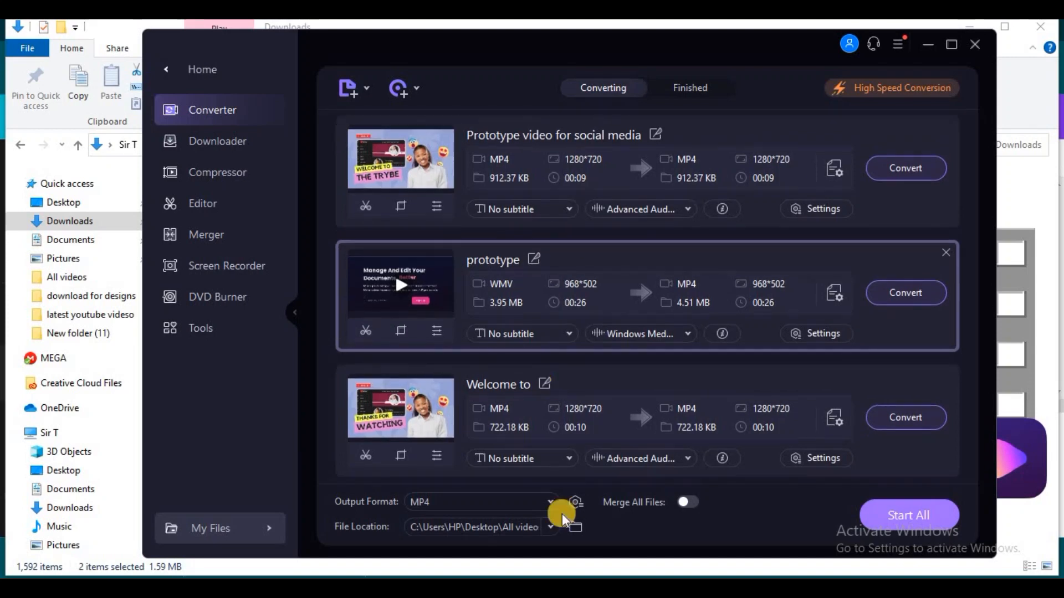
pyautogui.click(551, 502)
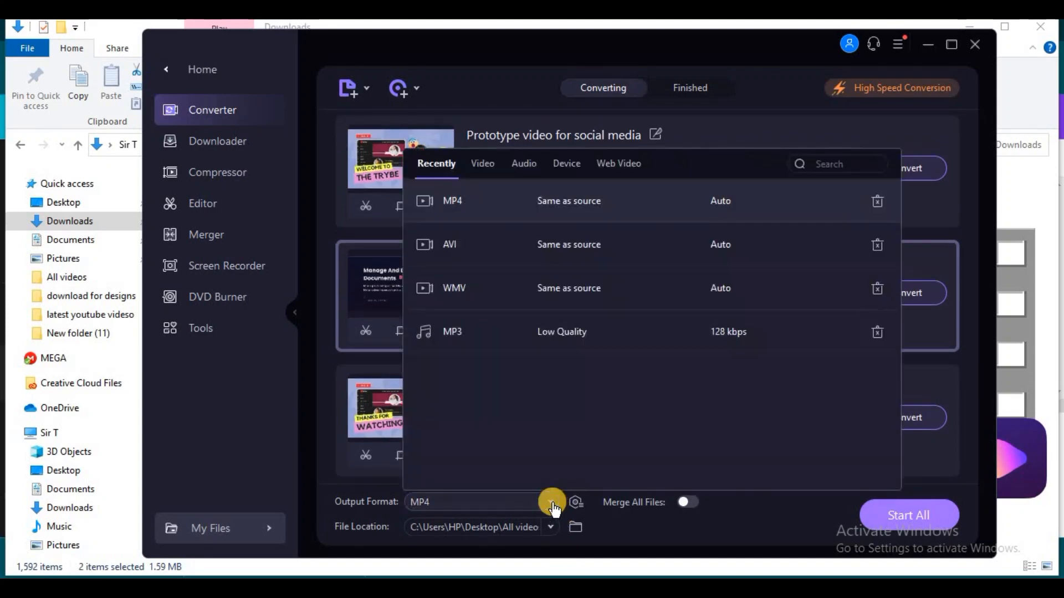
pyautogui.click(551, 502)
pyautogui.click(684, 505)
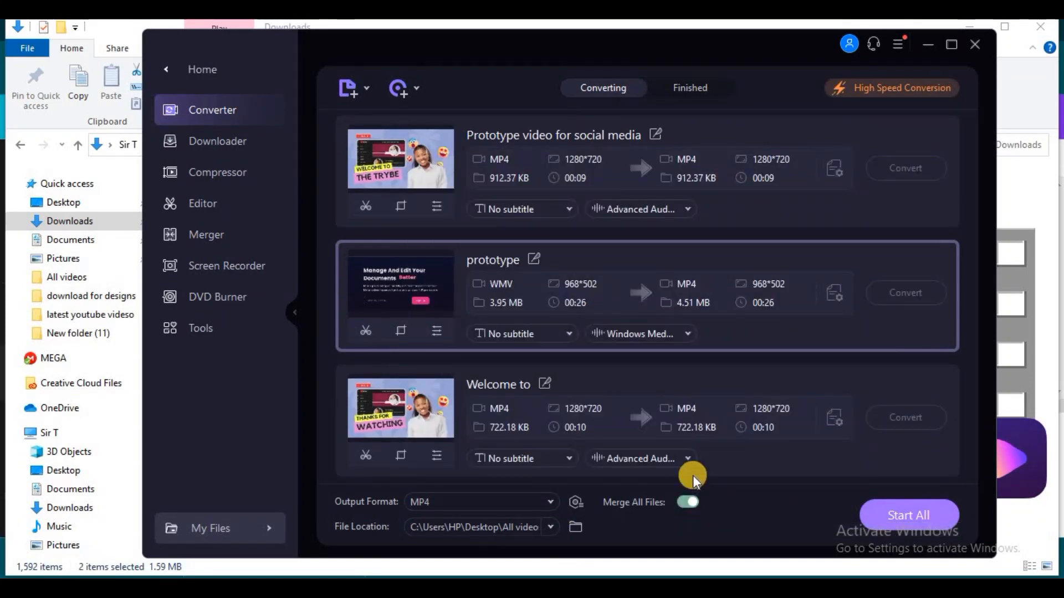
pyautogui.scroll(1, 641, 367)
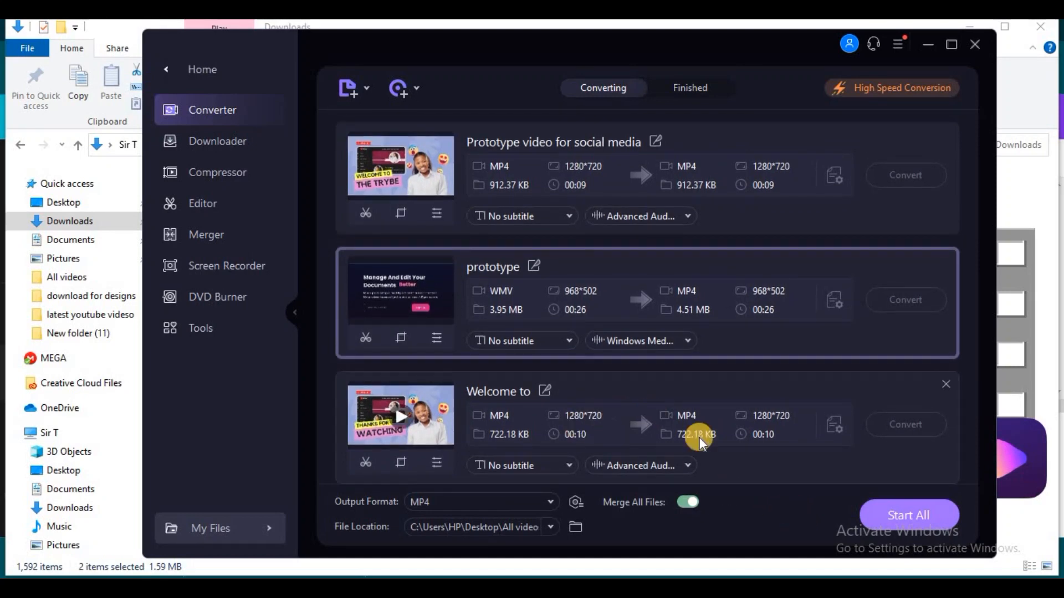
pyautogui.scroll(-1, 809, 462)
pyautogui.click(909, 515)
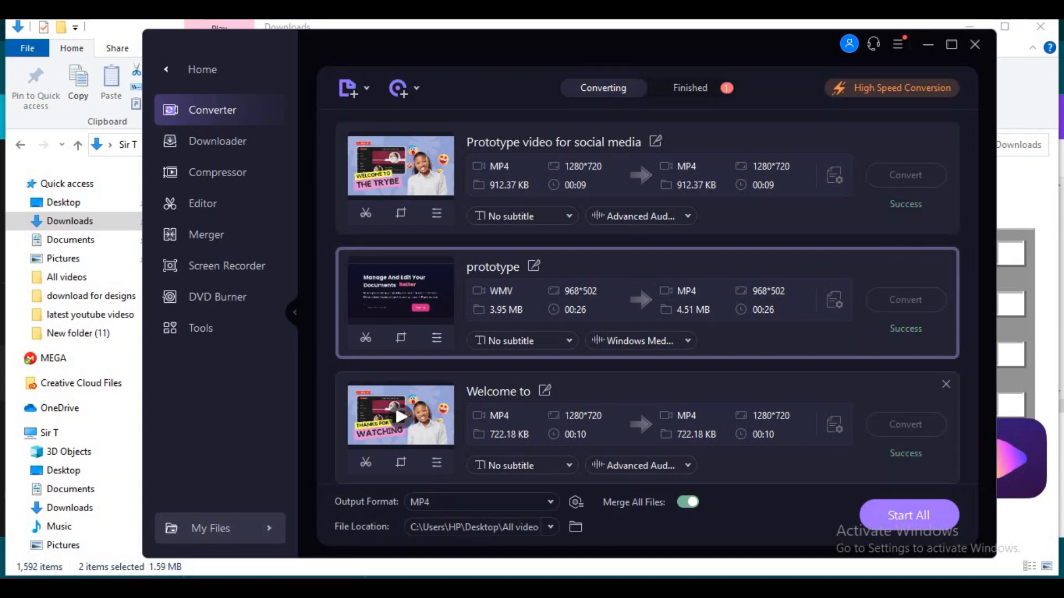
# Step: Open "Prototype video for social media__Merged.mp4" from the All videos folder in VLC media player and review its opening and closing sections
pyautogui.hotkey('alt', 'Tab')
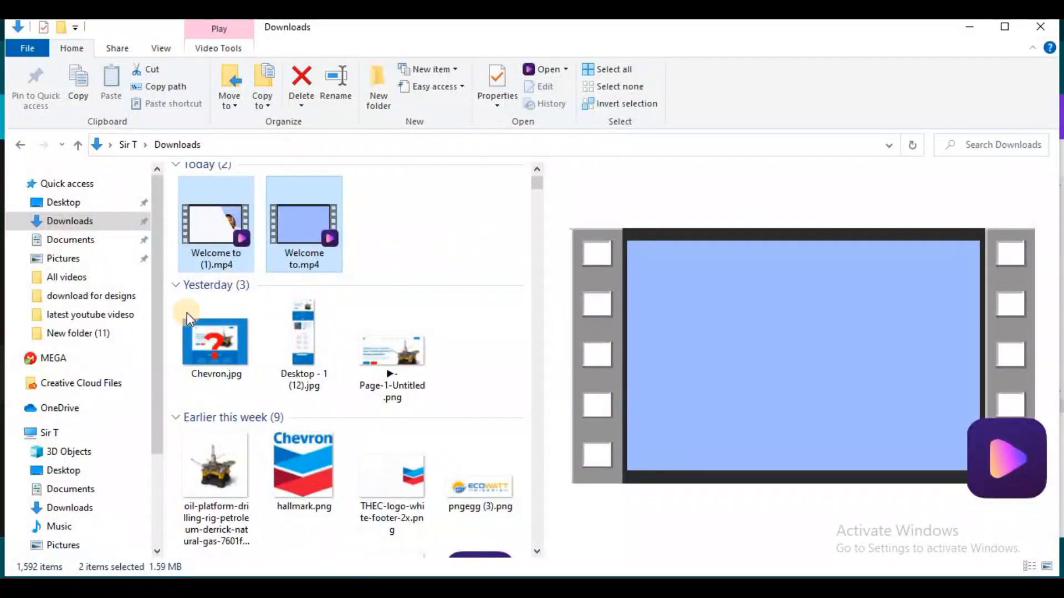
pyautogui.click(68, 281)
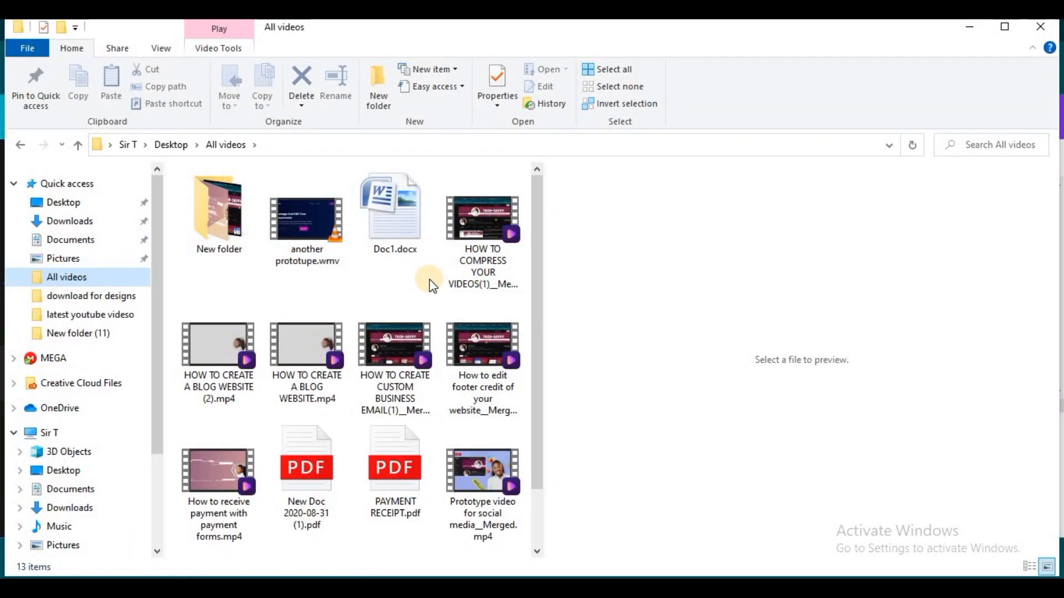
pyautogui.scroll(-2, 455, 344)
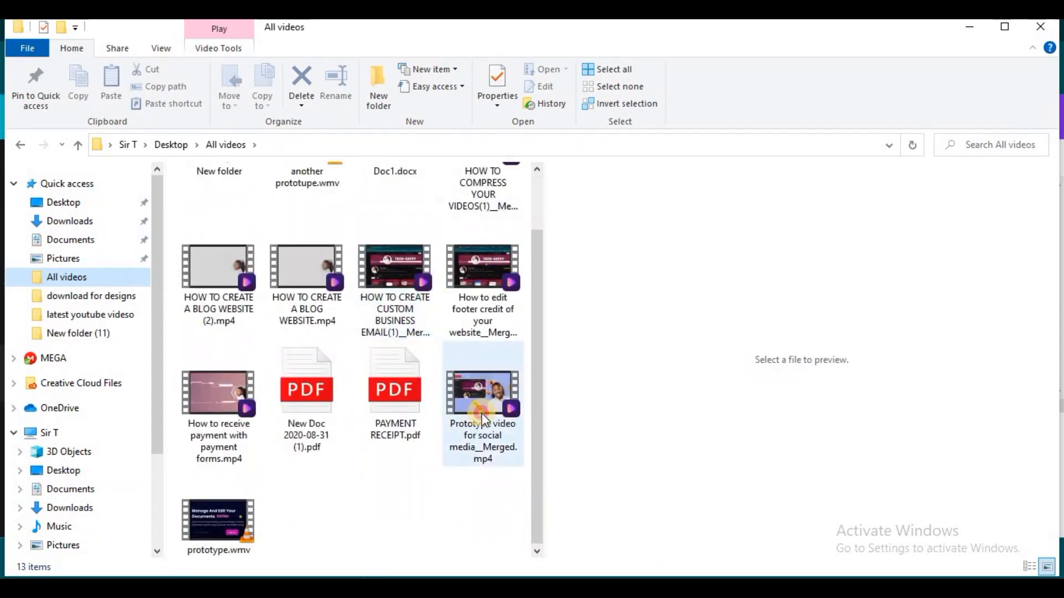
pyautogui.click(481, 411)
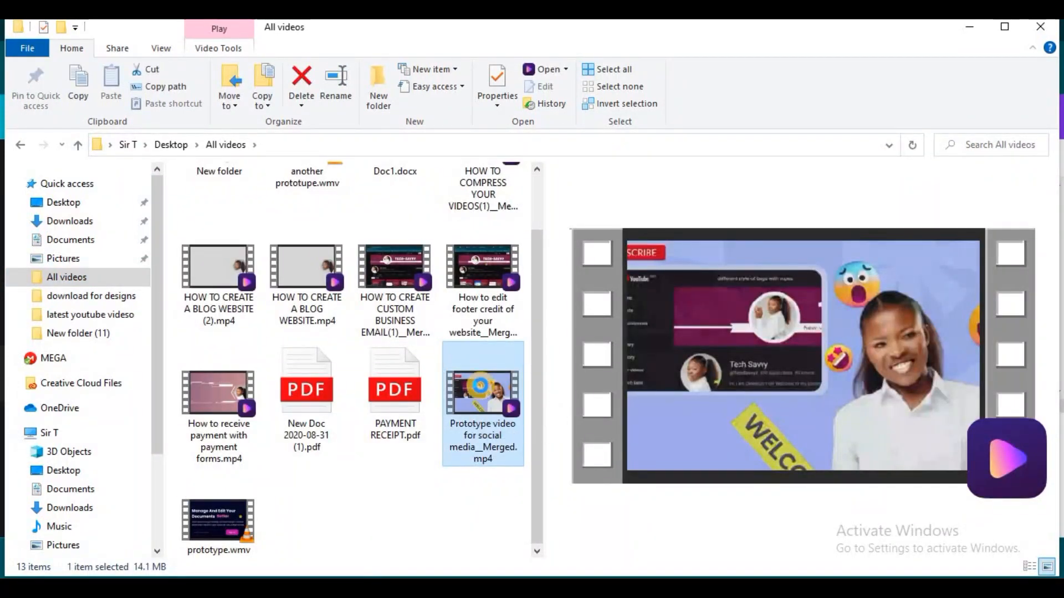
pyautogui.rightClick(481, 407)
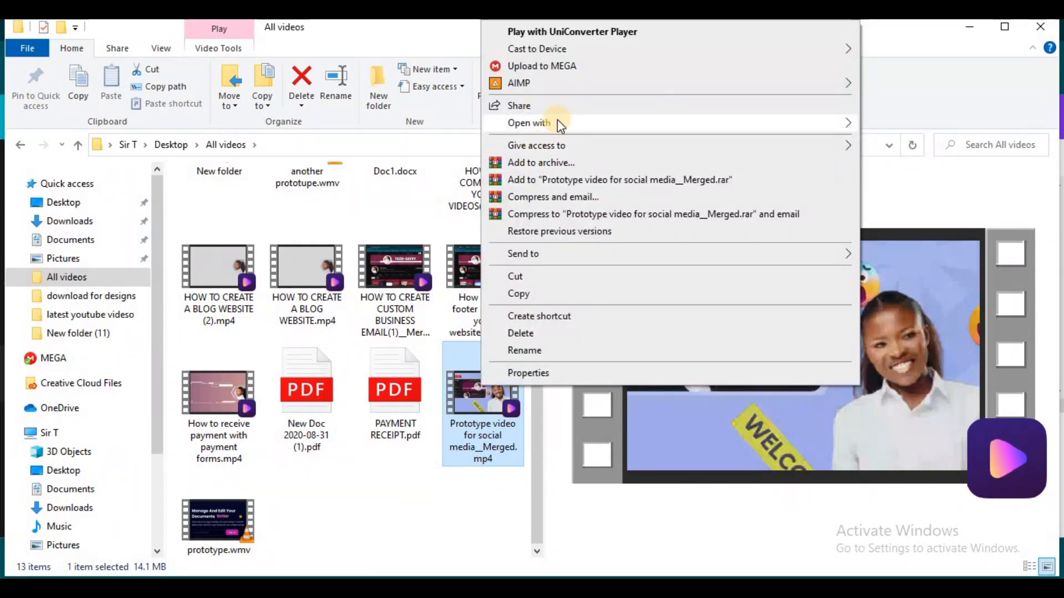
pyautogui.moveTo(560, 126)
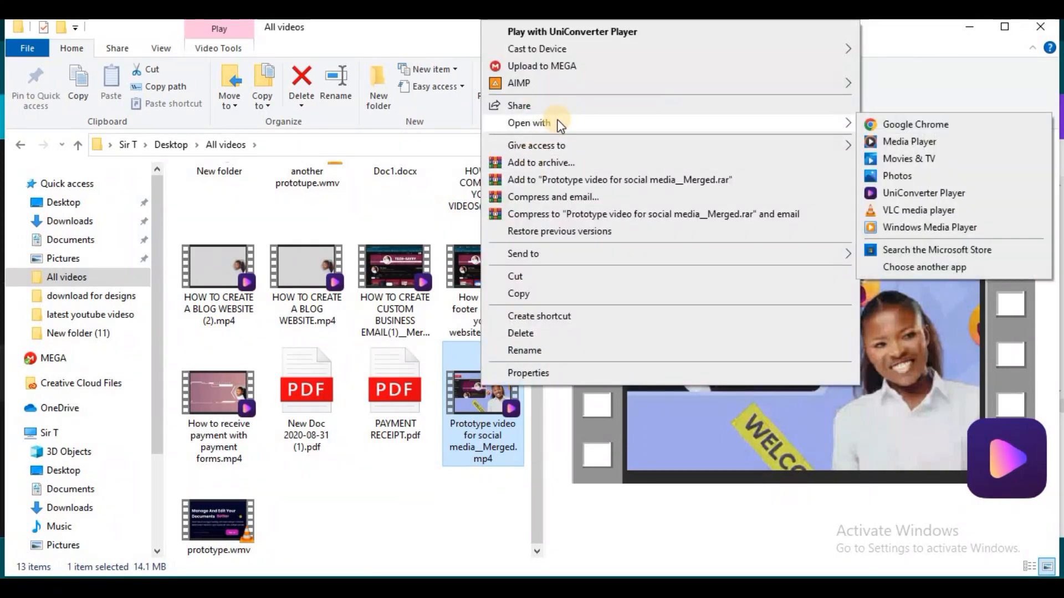
pyautogui.click(910, 213)
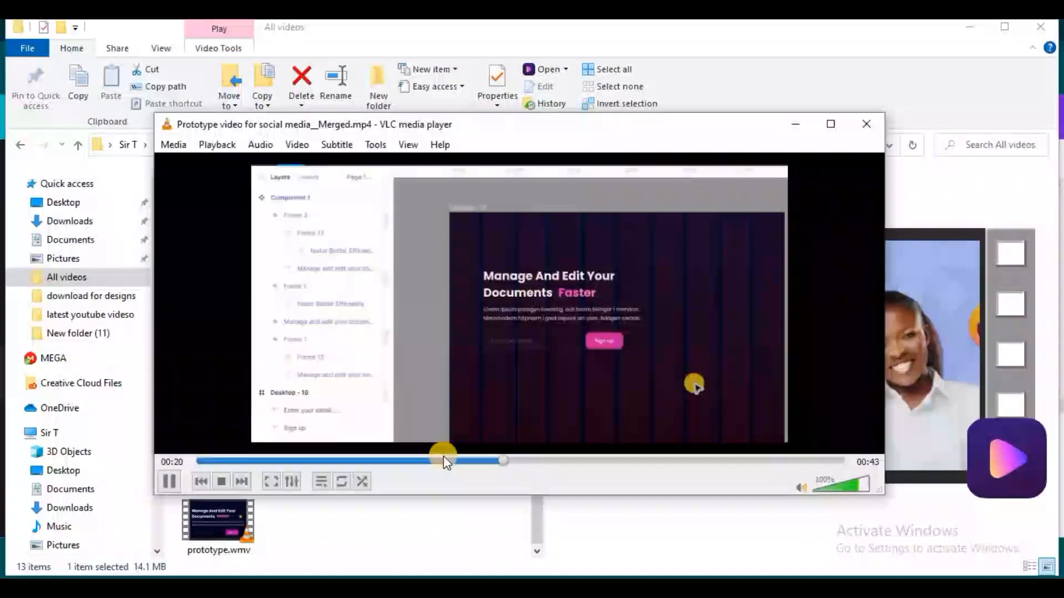
pyautogui.moveTo(444, 458); pyautogui.dragTo(184, 455)
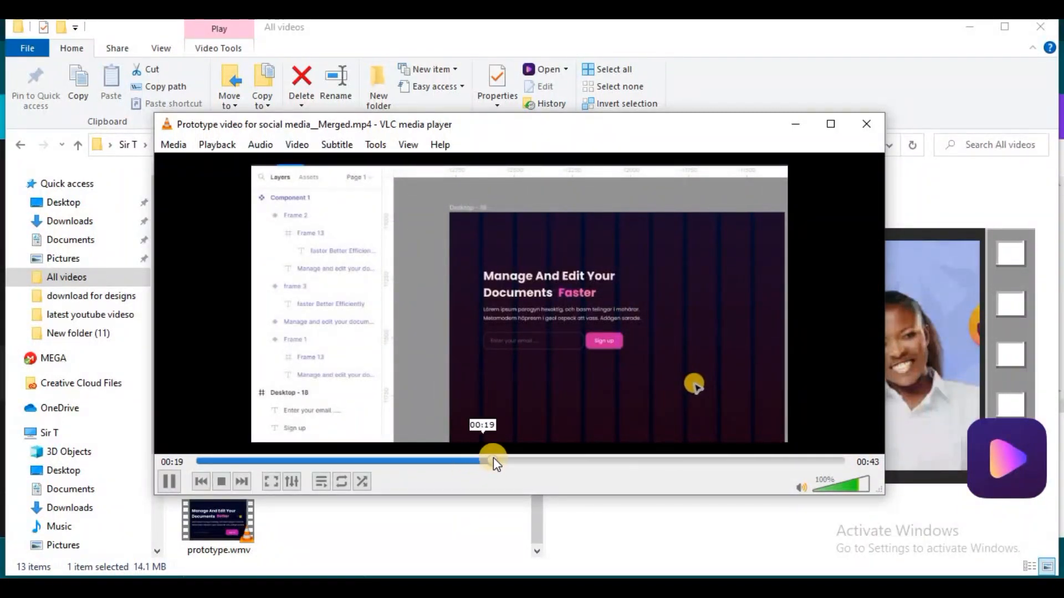
pyautogui.moveTo(493, 458); pyautogui.dragTo(654, 462)
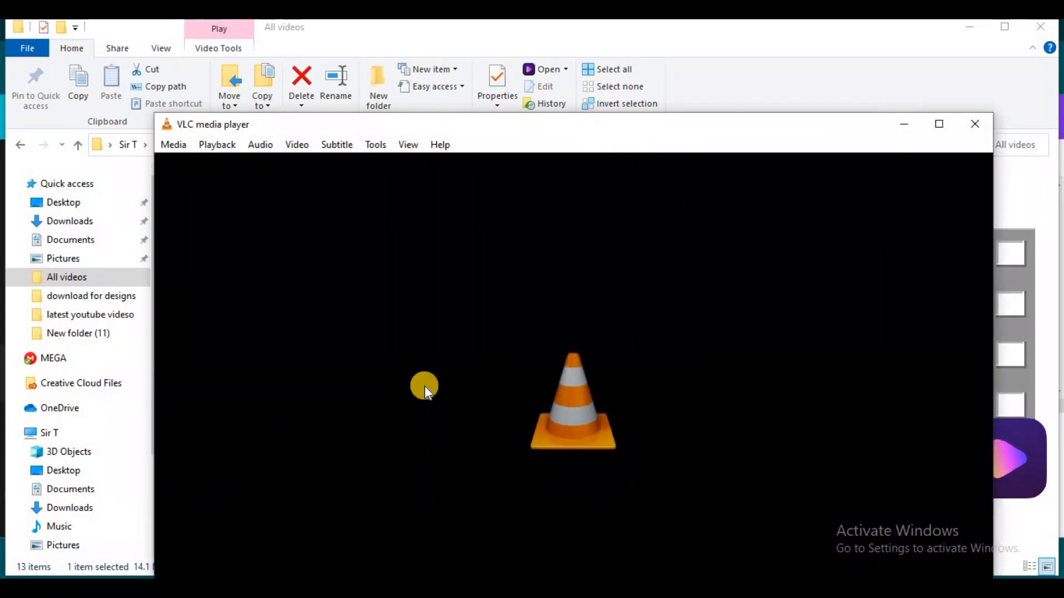
# Step: Shrink the VLC media player window and reposition it over the All videos folder
pyautogui.click(553, 68)
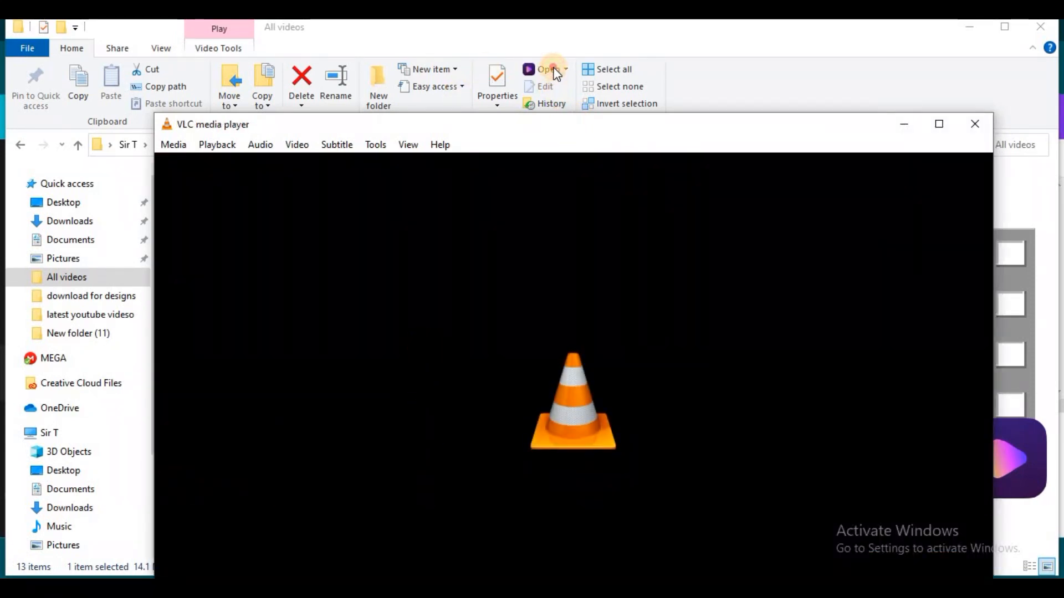
pyautogui.moveTo(574, 134); pyautogui.dragTo(565, 58)
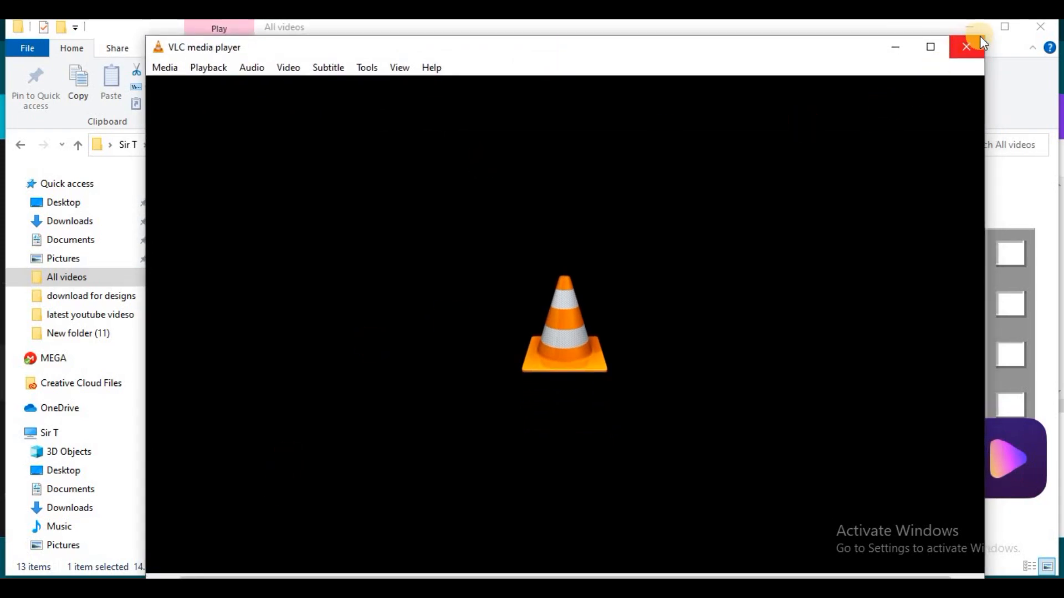
pyautogui.moveTo(984, 37); pyautogui.dragTo(630, 267)
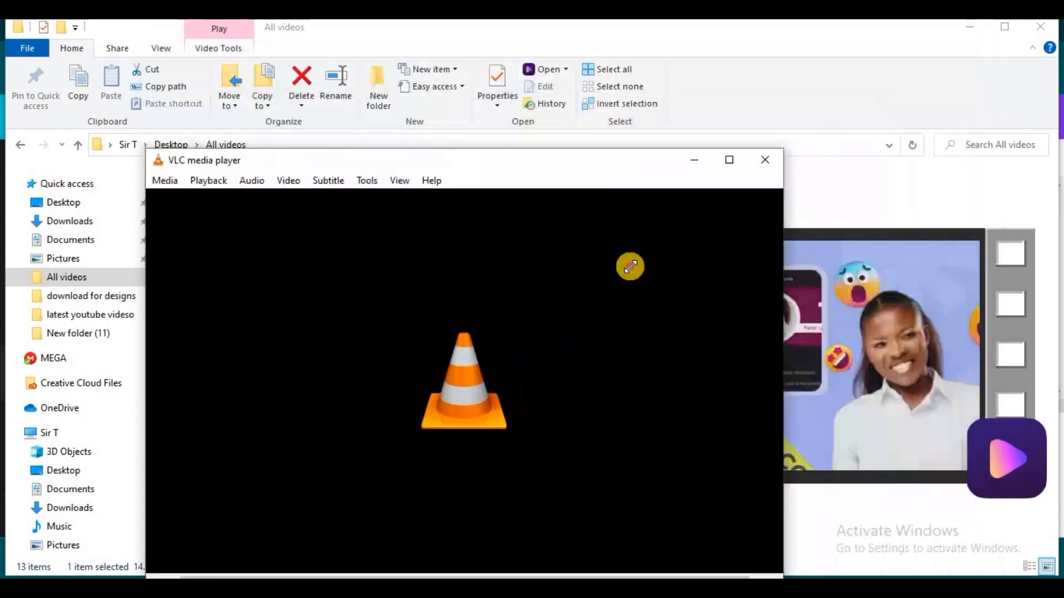
pyautogui.moveTo(484, 277); pyautogui.dragTo(640, 74)
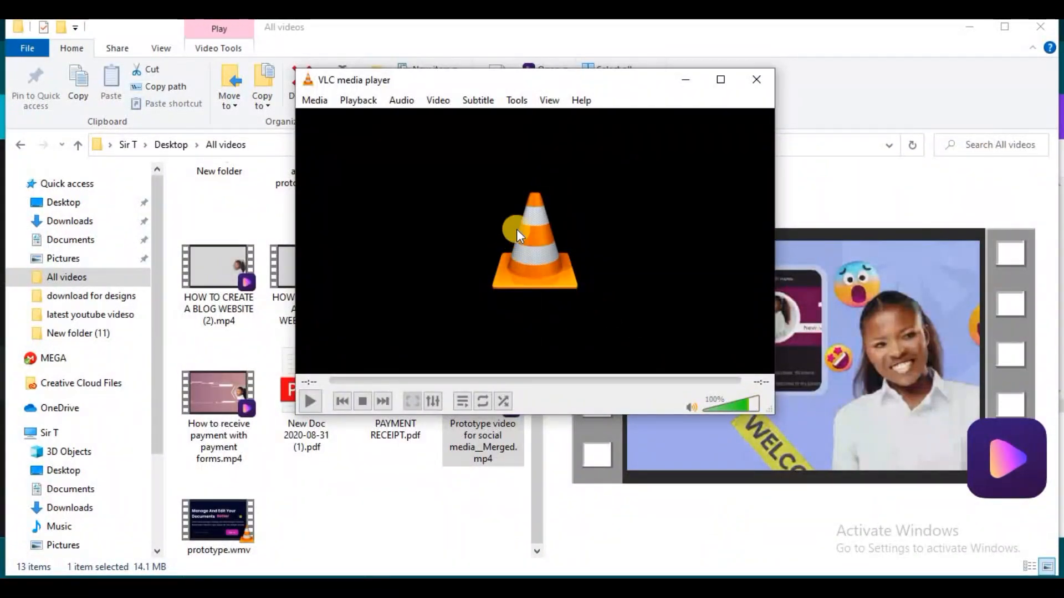